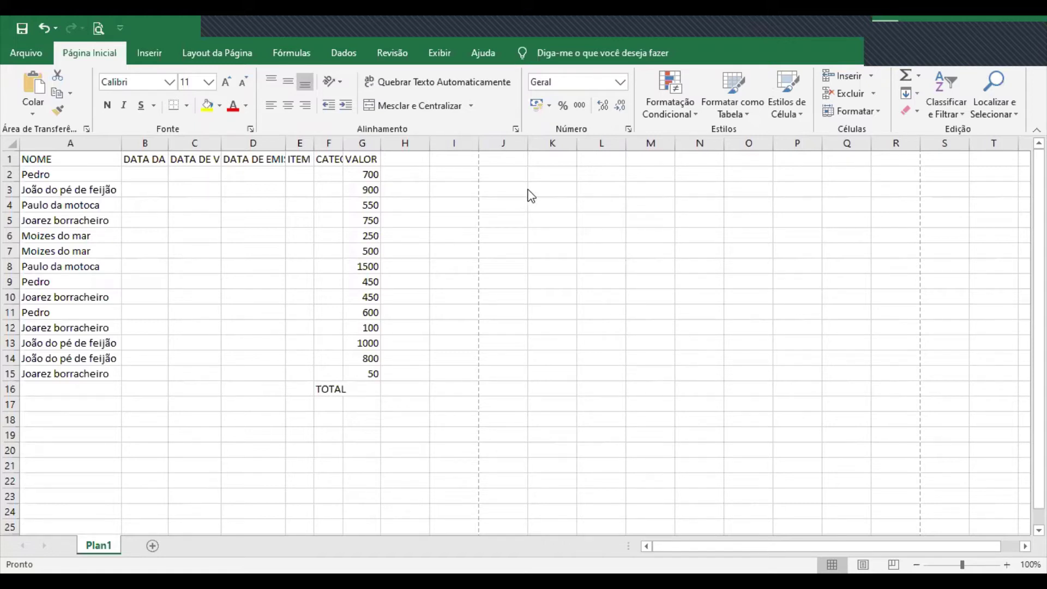
{"action": "left_click", "coordinate": [40, 164]}
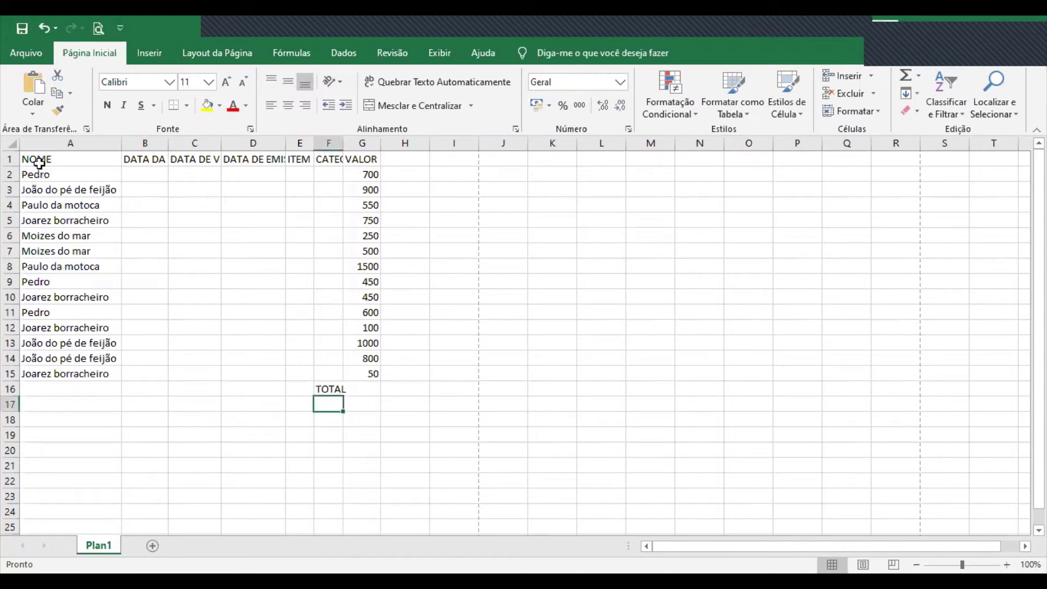
{"action": "left_click", "coordinate": [49, 172]}
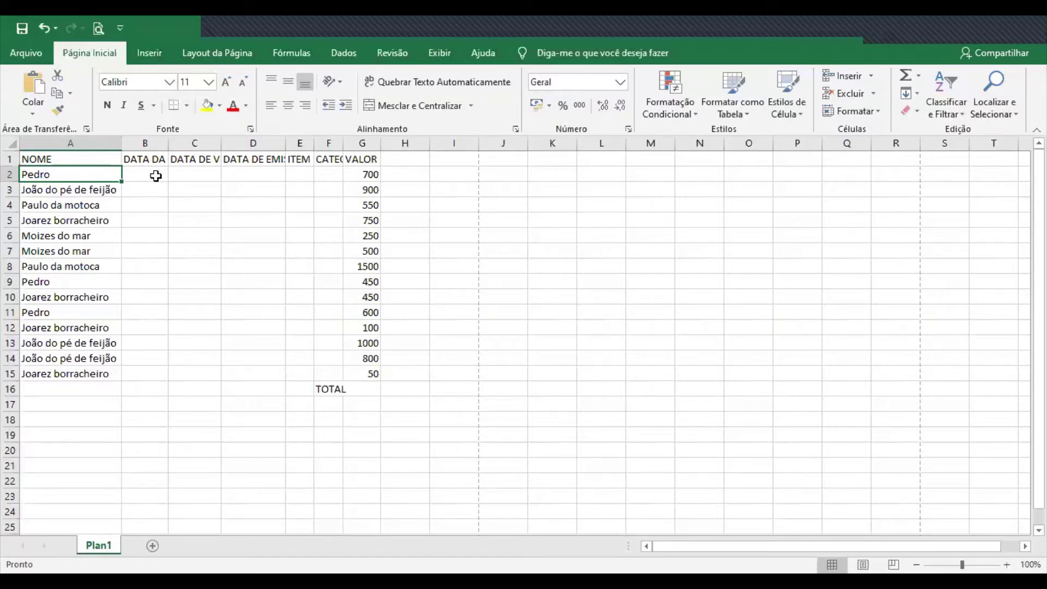
{"action": "left_click_drag", "start_coordinate": [89, 173], "coordinate": [102, 380]}
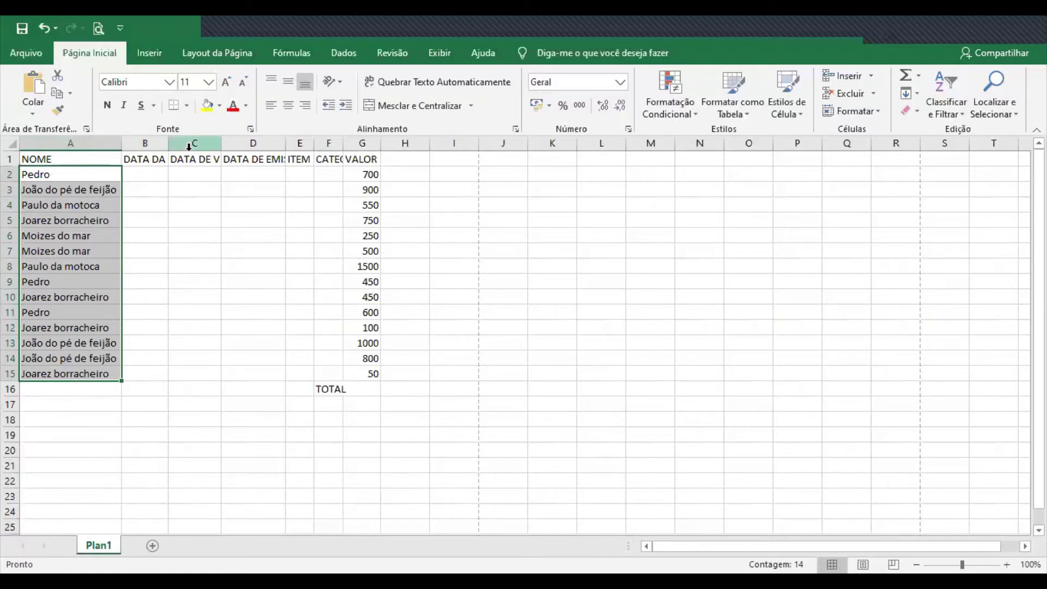
{"action": "left_click", "coordinate": [155, 157]}
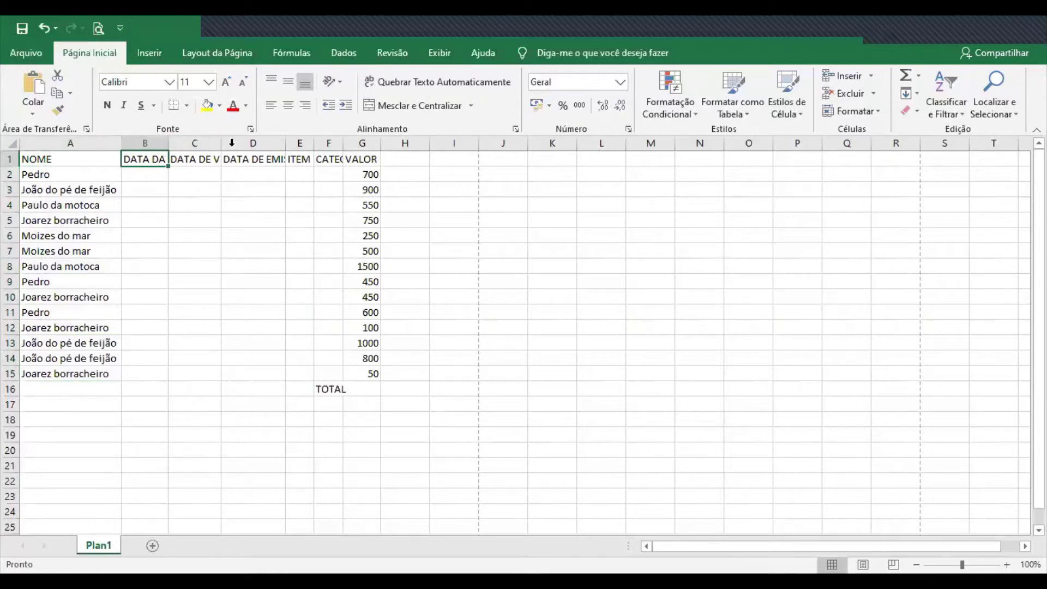
{"action": "left_click", "coordinate": [446, 34]}
{"action": "left_click", "coordinate": [511, 185]}
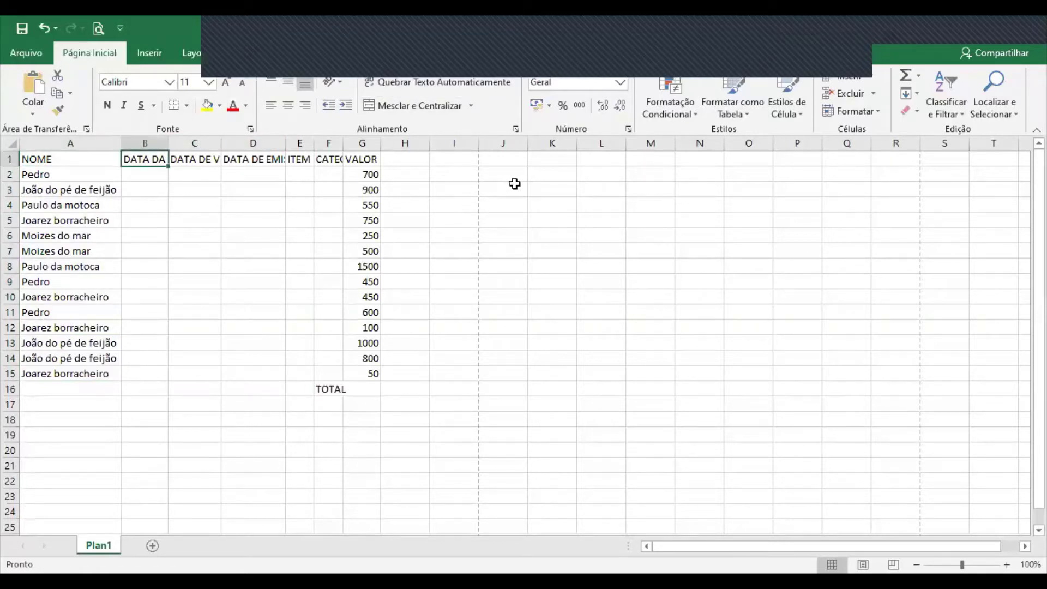
{"action": "left_click", "coordinate": [510, 185]}
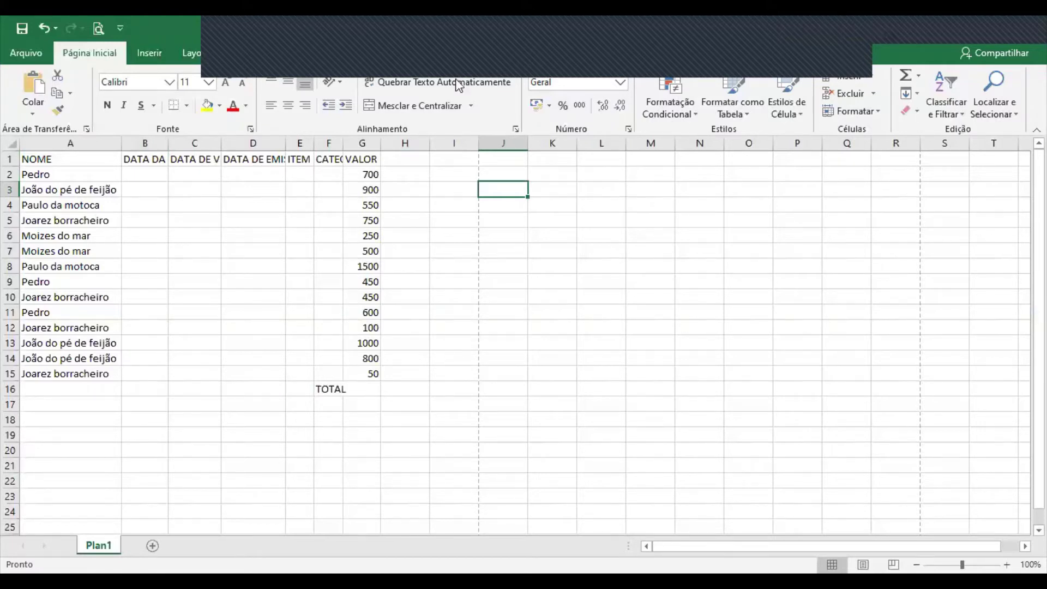
Turn on the display of the formula bar above the worksheet.
{"action": "left_click", "coordinate": [440, 52]}
{"action": "left_click", "coordinate": [346, 81]}
{"action": "left_click", "coordinate": [483, 252]}
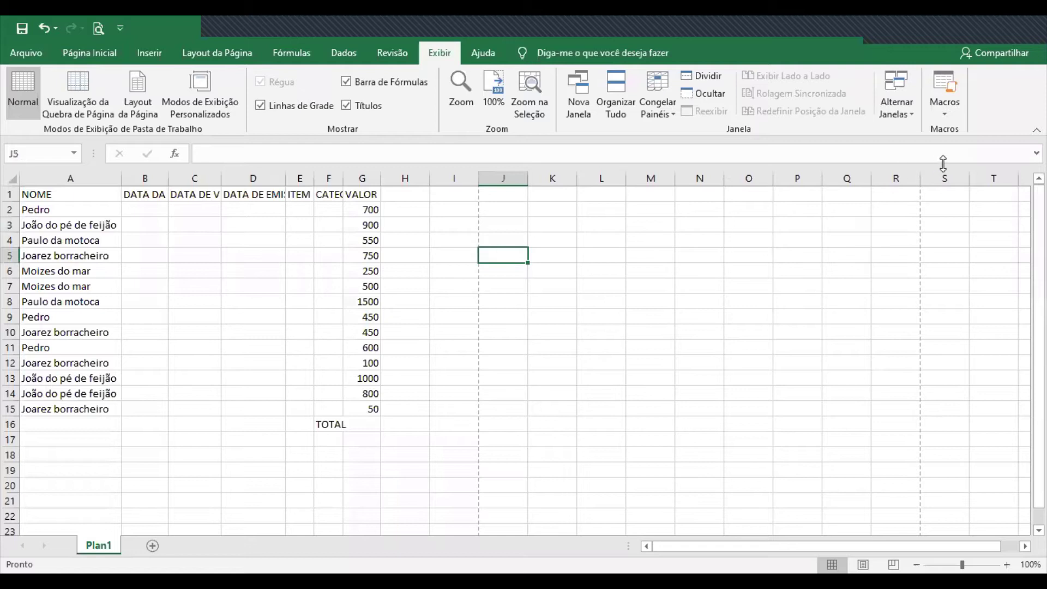
{"action": "left_click", "coordinate": [89, 53]}
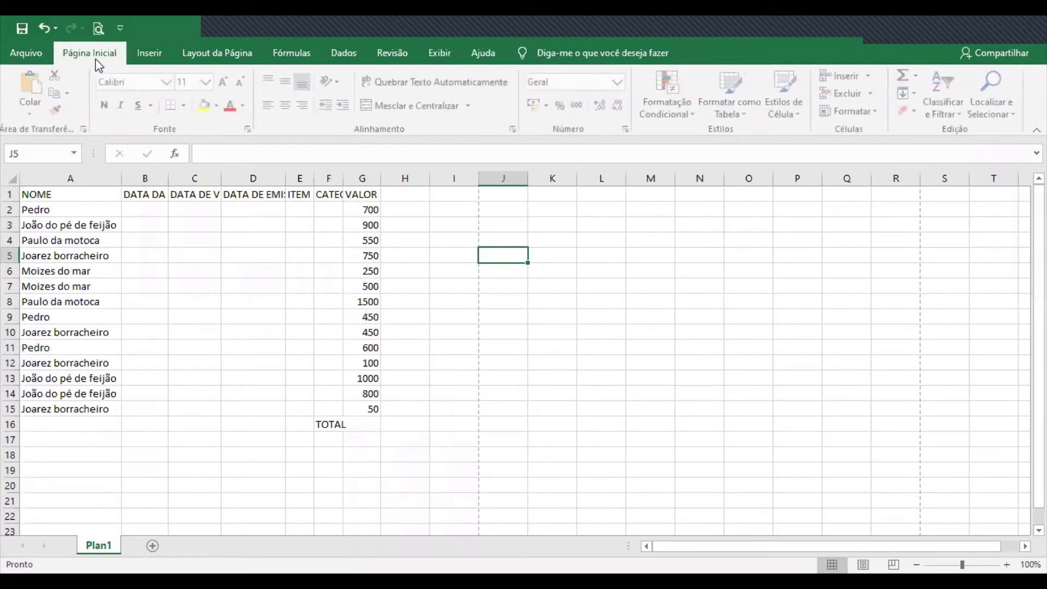
Examine the full header texts in row 1, from the sale date column in B to the VALOR column in G.
{"action": "left_click", "coordinate": [203, 265]}
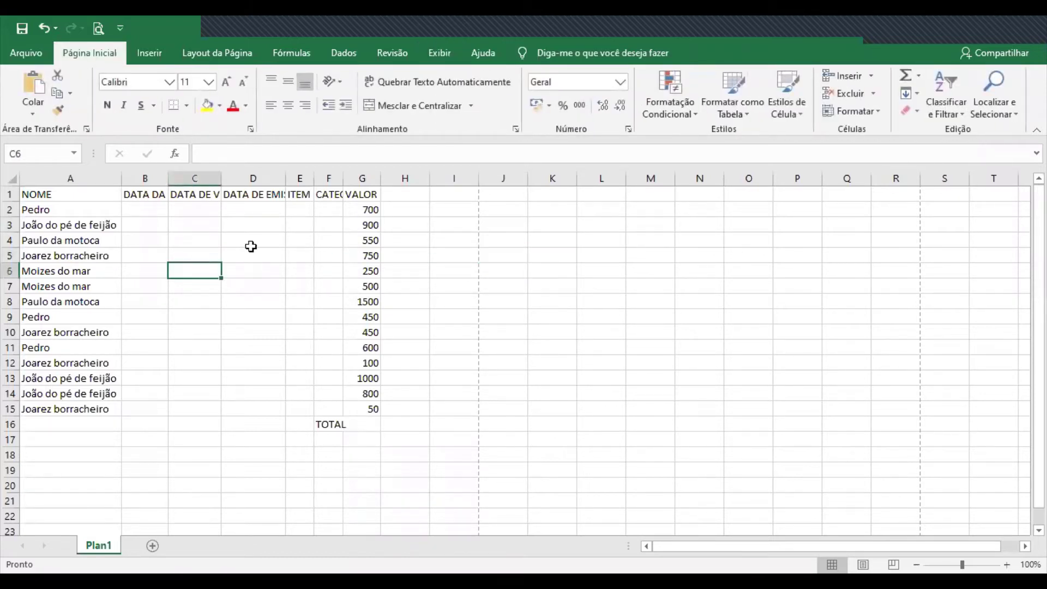
{"action": "left_click", "coordinate": [157, 195]}
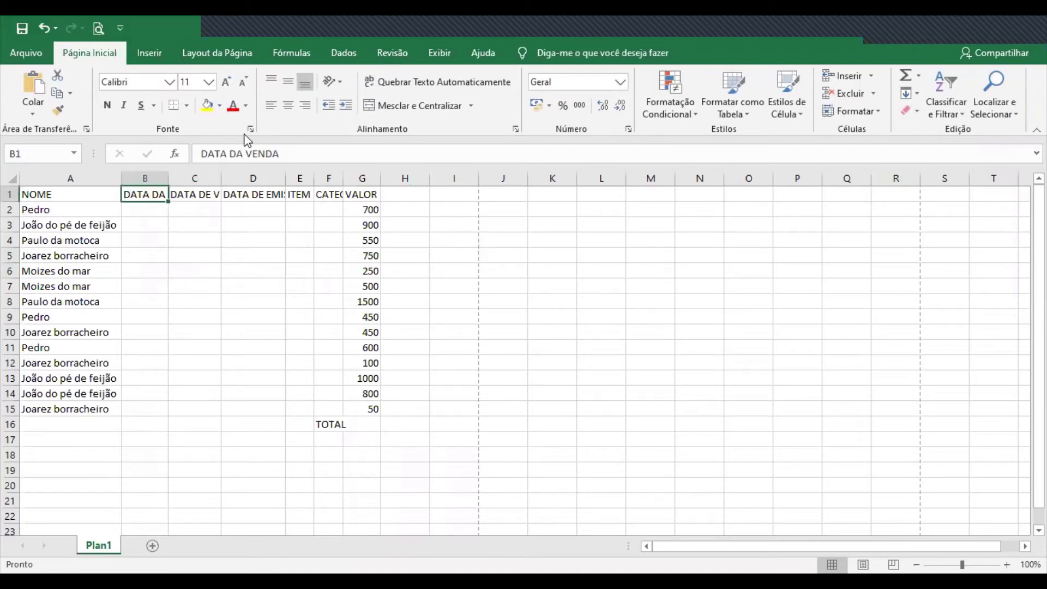
{"action": "left_click", "coordinate": [197, 197]}
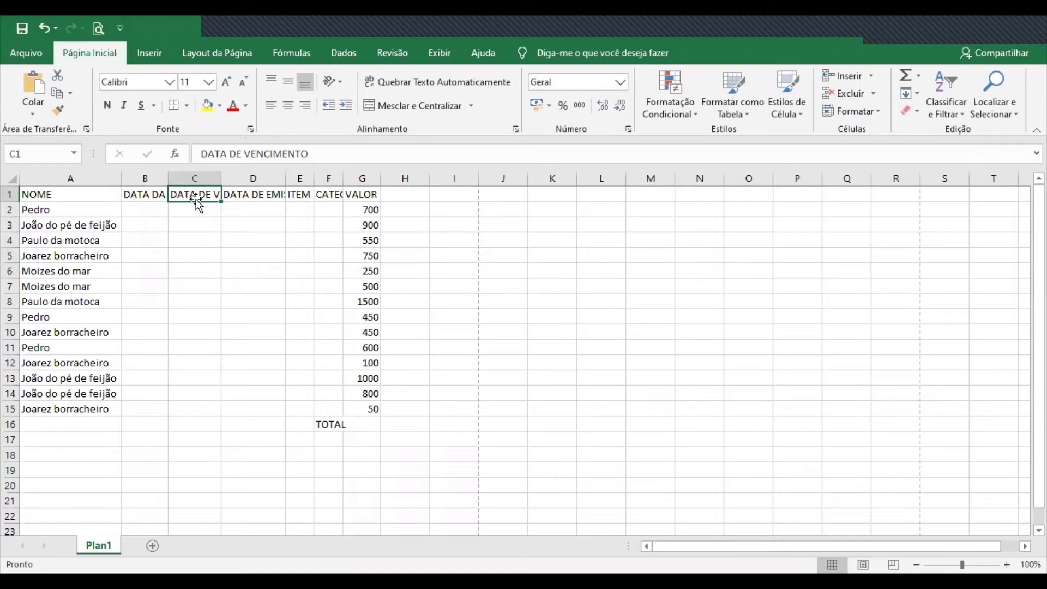
{"action": "left_click", "coordinate": [252, 200]}
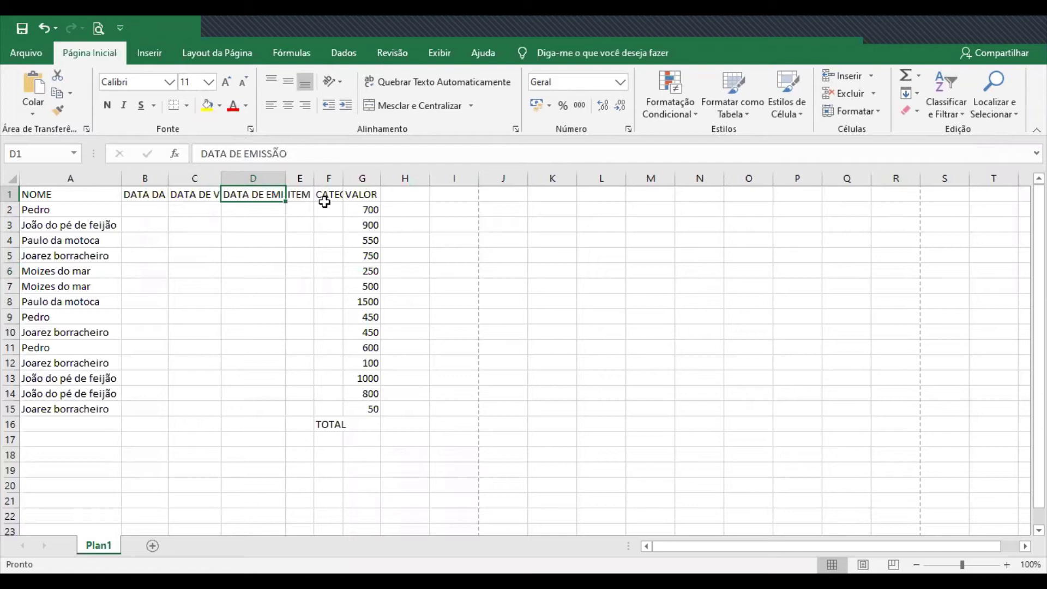
{"action": "left_click", "coordinate": [300, 195]}
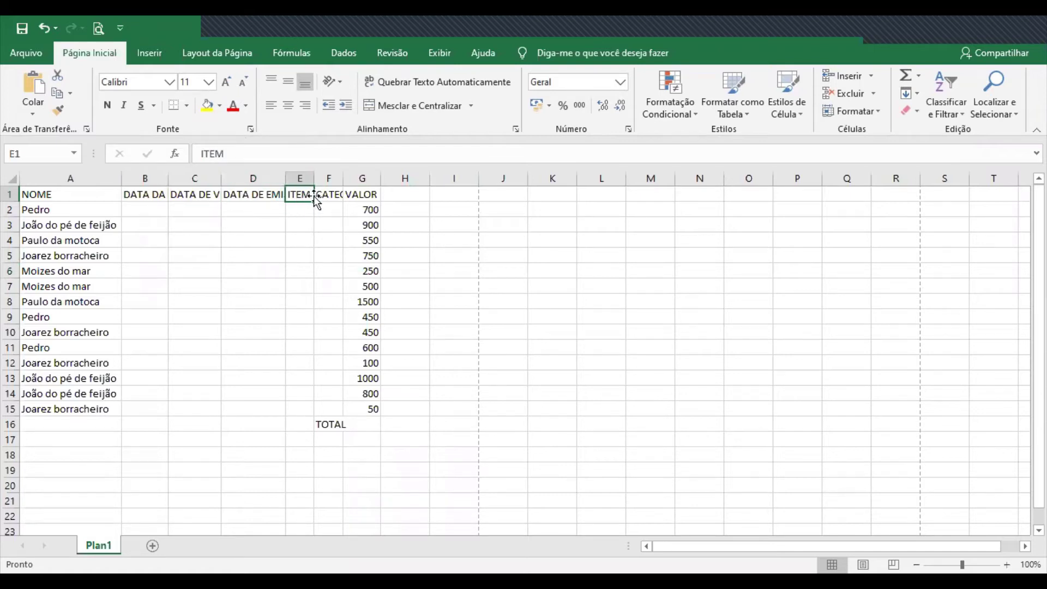
{"action": "left_click", "coordinate": [332, 196]}
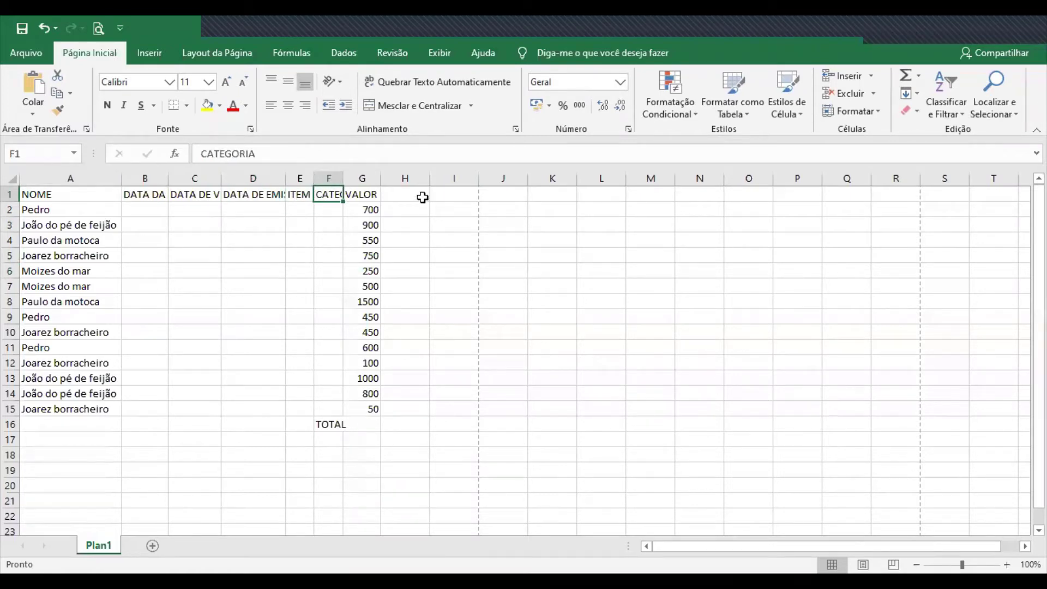
{"action": "left_click", "coordinate": [364, 195]}
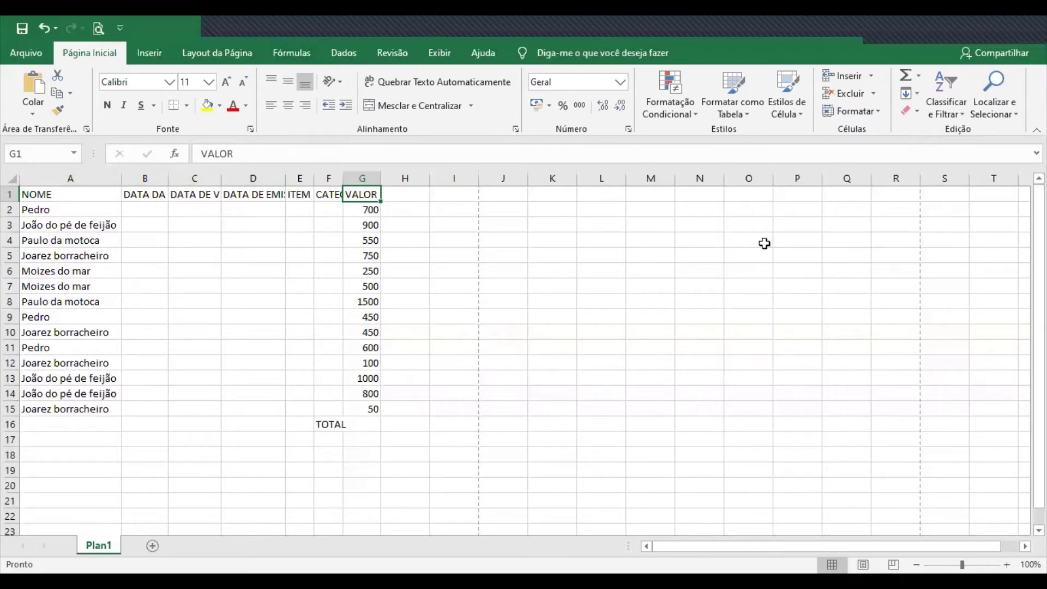
{"action": "left_click", "coordinate": [764, 243]}
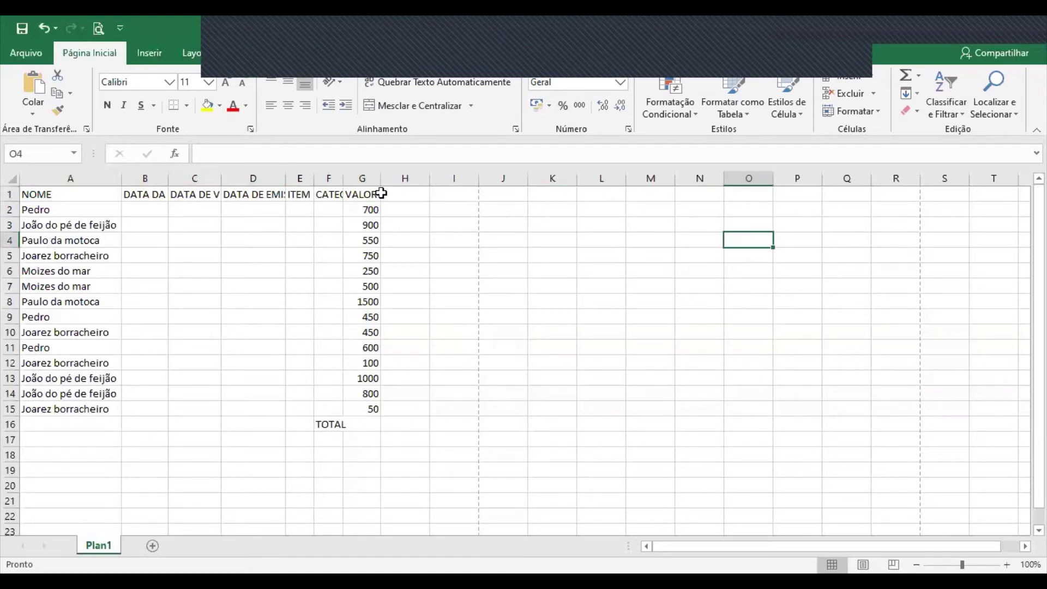
{"action": "left_click_drag", "start_coordinate": [77, 198], "coordinate": [781, 191]}
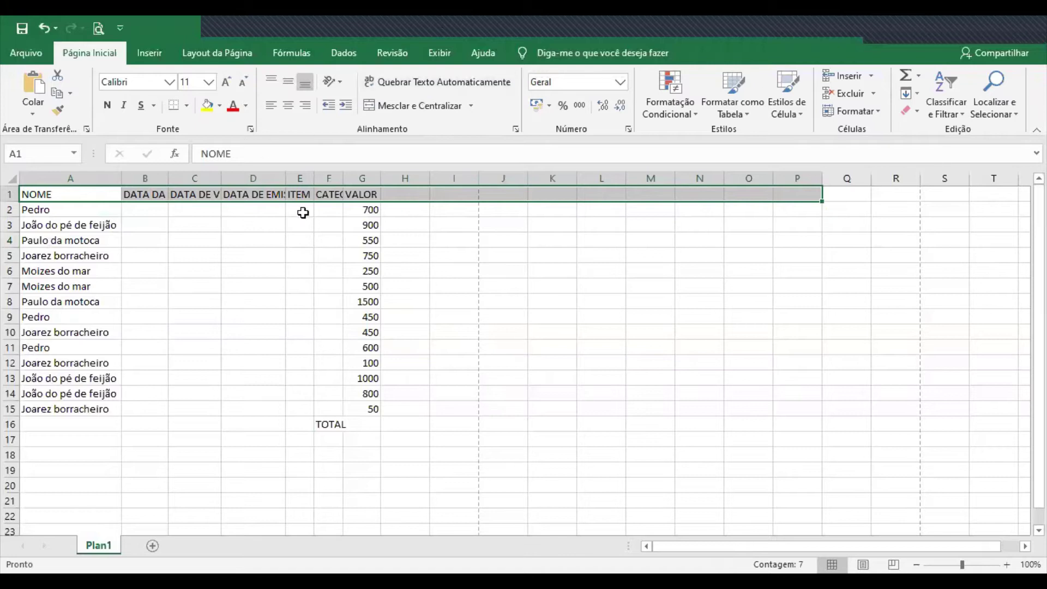
{"action": "left_click", "coordinate": [162, 205]}
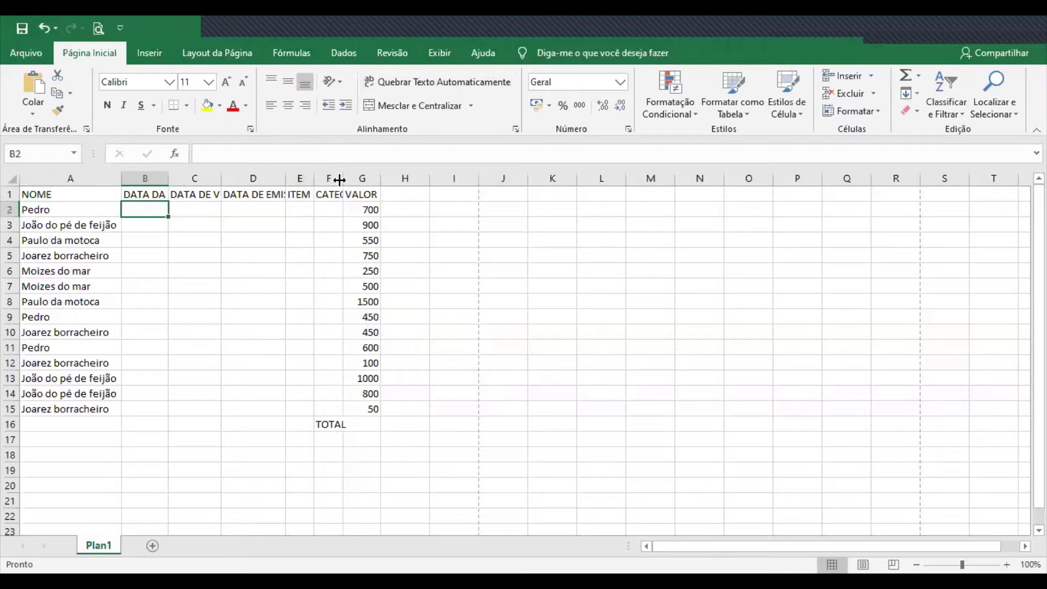
AutoFit the widths of columns A through G so each column matches its longest content.
{"action": "left_click_drag", "start_coordinate": [339, 180], "coordinate": [407, 179]}
{"action": "left_click_drag", "start_coordinate": [312, 180], "coordinate": [327, 180]}
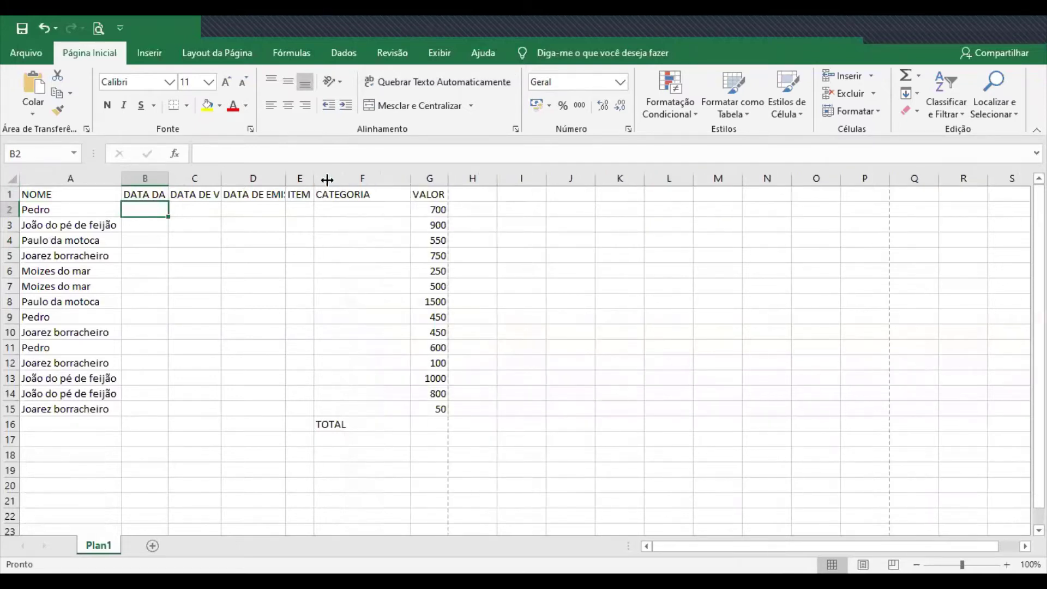
{"action": "left_click_drag", "start_coordinate": [80, 179], "coordinate": [460, 178]}
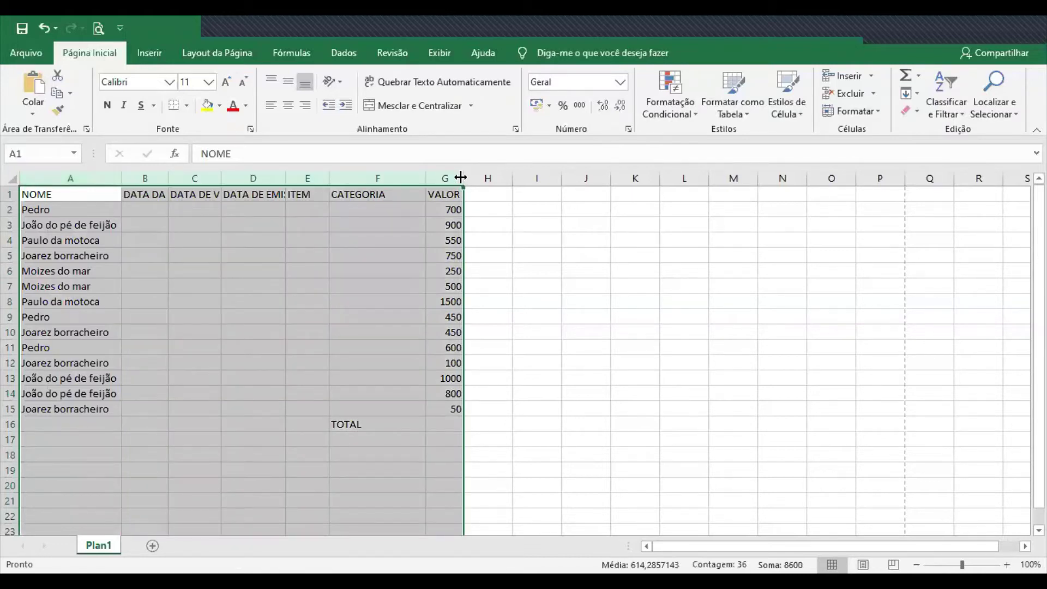
{"action": "double_click", "coordinate": [461, 178]}
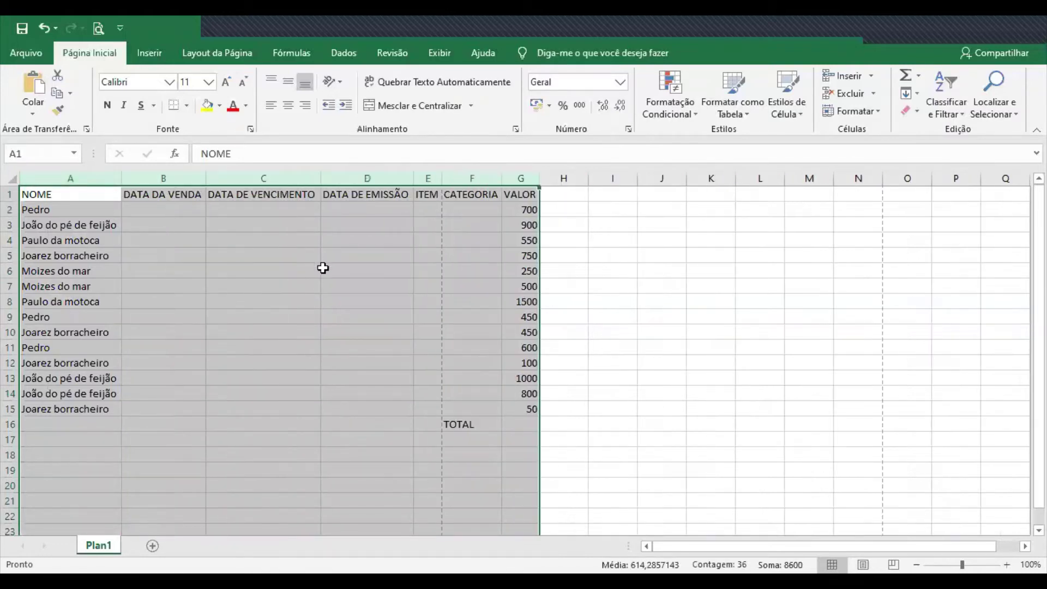
{"action": "left_click", "coordinate": [322, 266]}
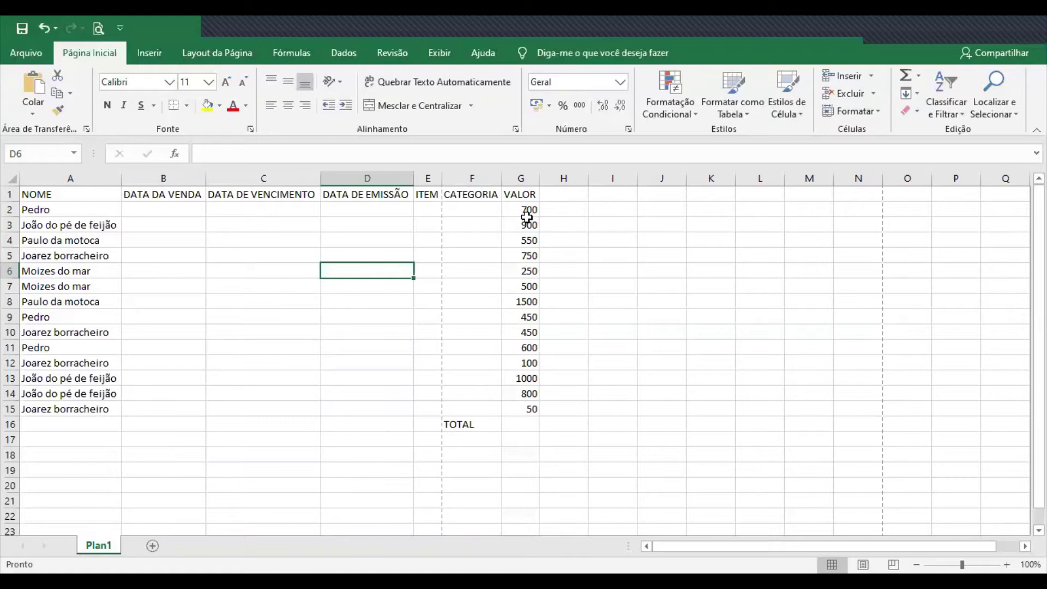
Apply the accounting number format in R$ to the amounts in G2:G15.
{"action": "left_click_drag", "start_coordinate": [528, 210], "coordinate": [523, 412]}
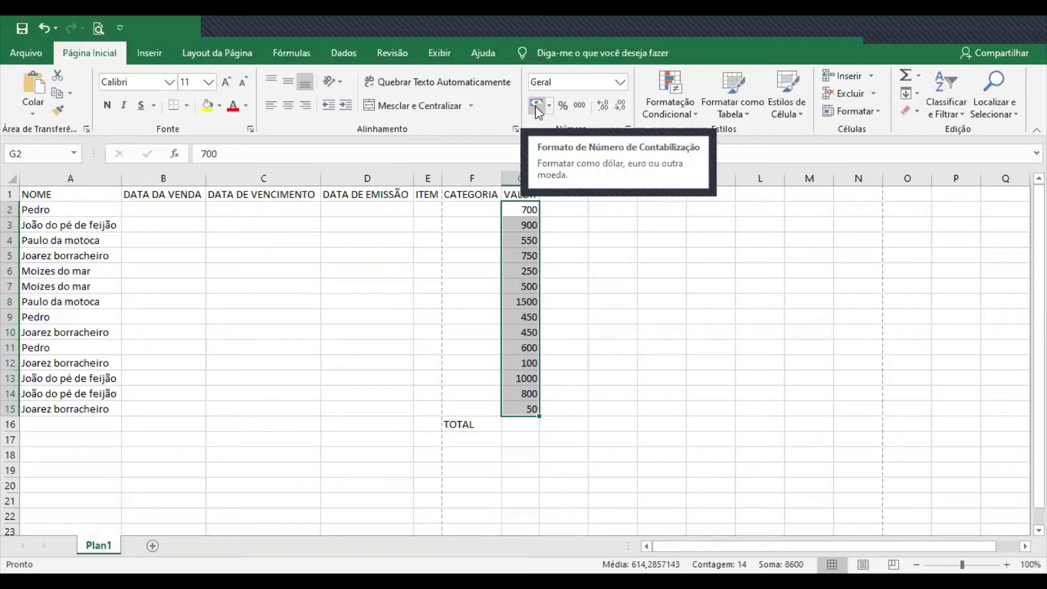
{"action": "left_click", "coordinate": [620, 83]}
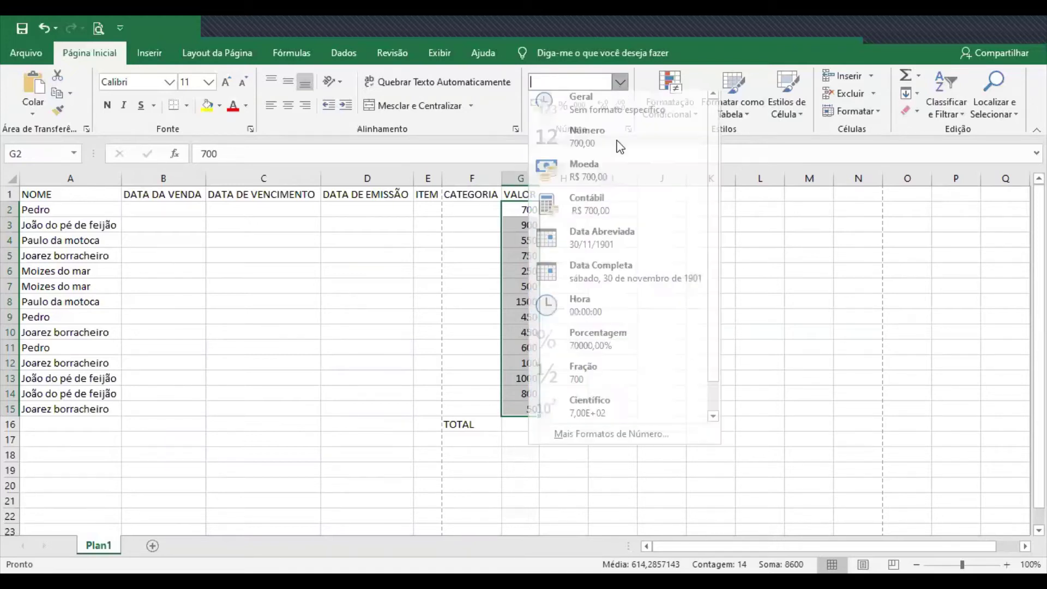
{"action": "left_click", "coordinate": [749, 281]}
{"action": "left_click", "coordinate": [538, 106]}
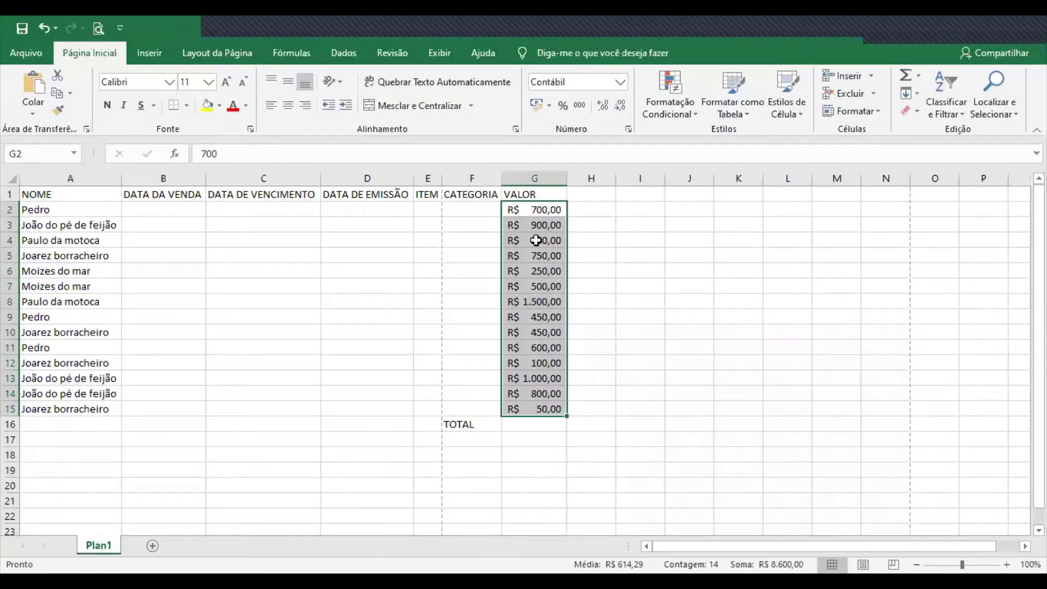
Extend the R$ accounting number format to the whole of column G, including the empty total cell.
{"action": "left_click", "coordinate": [541, 424]}
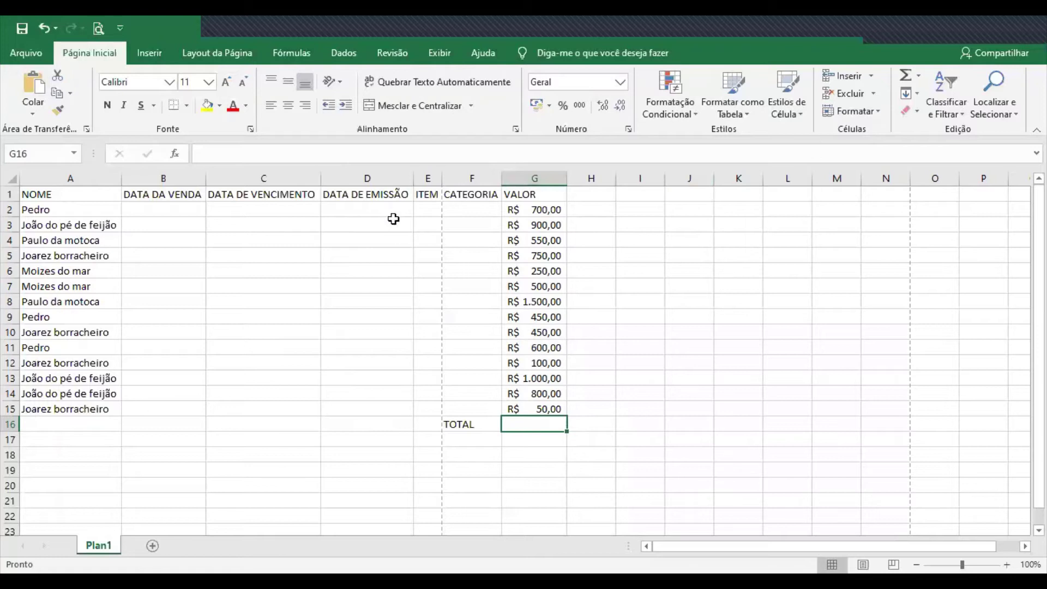
{"action": "left_click", "coordinate": [536, 179]}
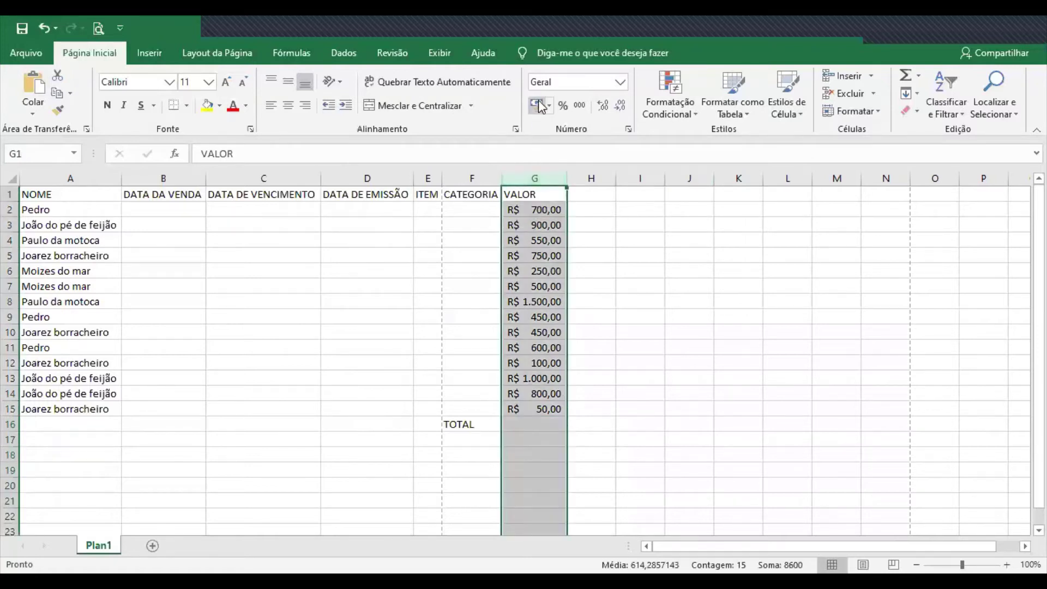
{"action": "left_click", "coordinate": [538, 105]}
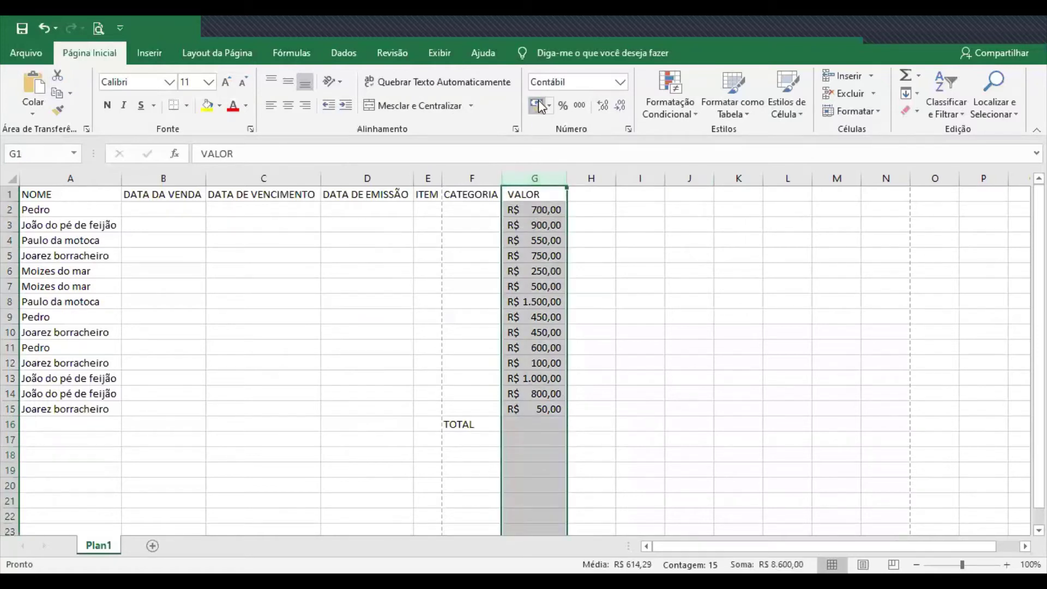
Set the VALOR header in G1 back to the Geral number format and center it horizontally.
{"action": "left_click", "coordinate": [509, 206]}
{"action": "left_click", "coordinate": [516, 194]}
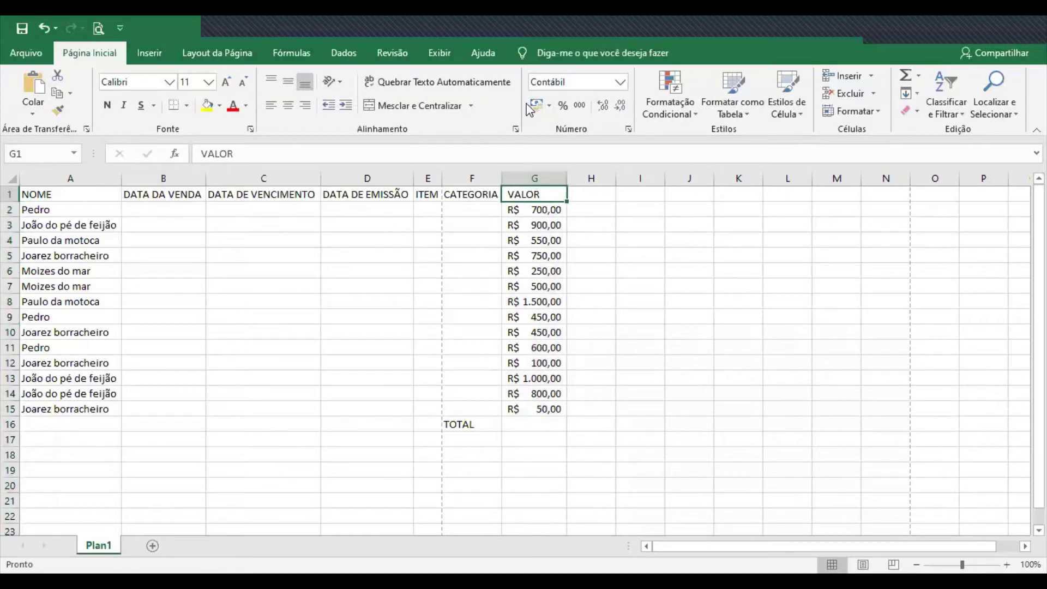
{"action": "left_click", "coordinate": [621, 82]}
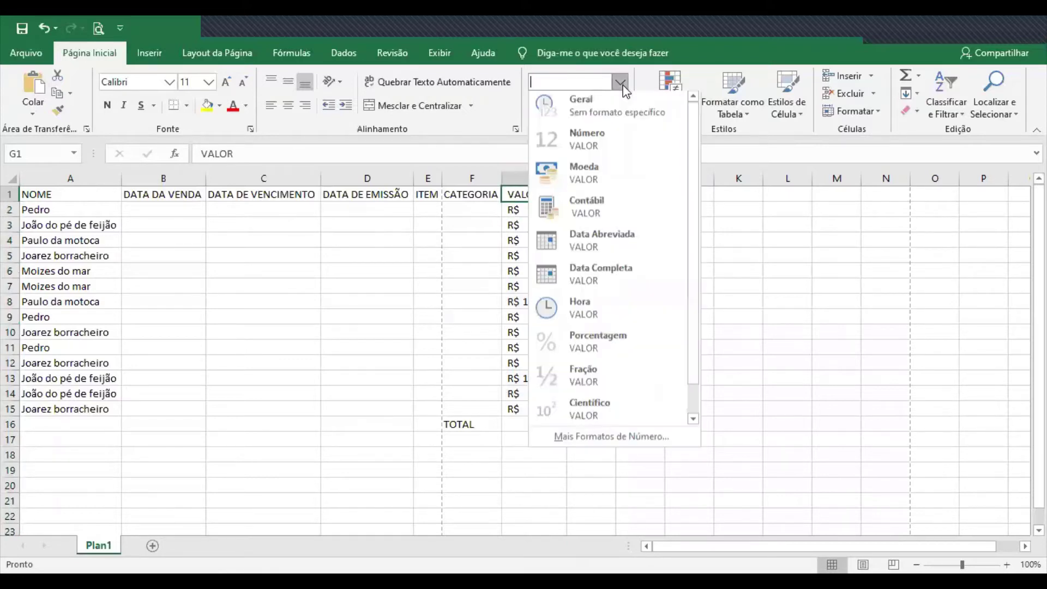
{"action": "left_click", "coordinate": [623, 106]}
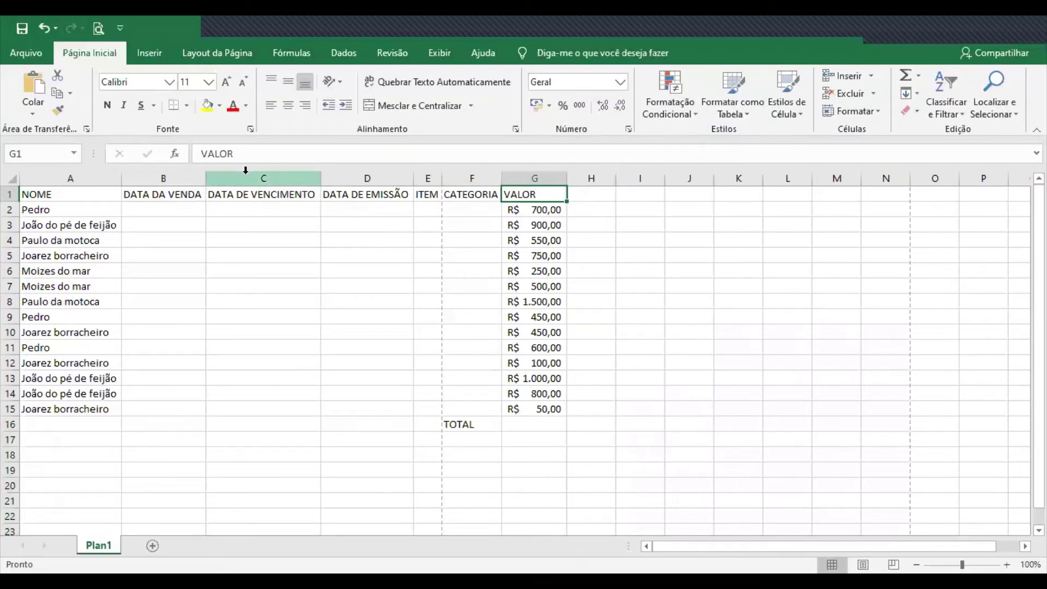
{"action": "left_click", "coordinate": [288, 105]}
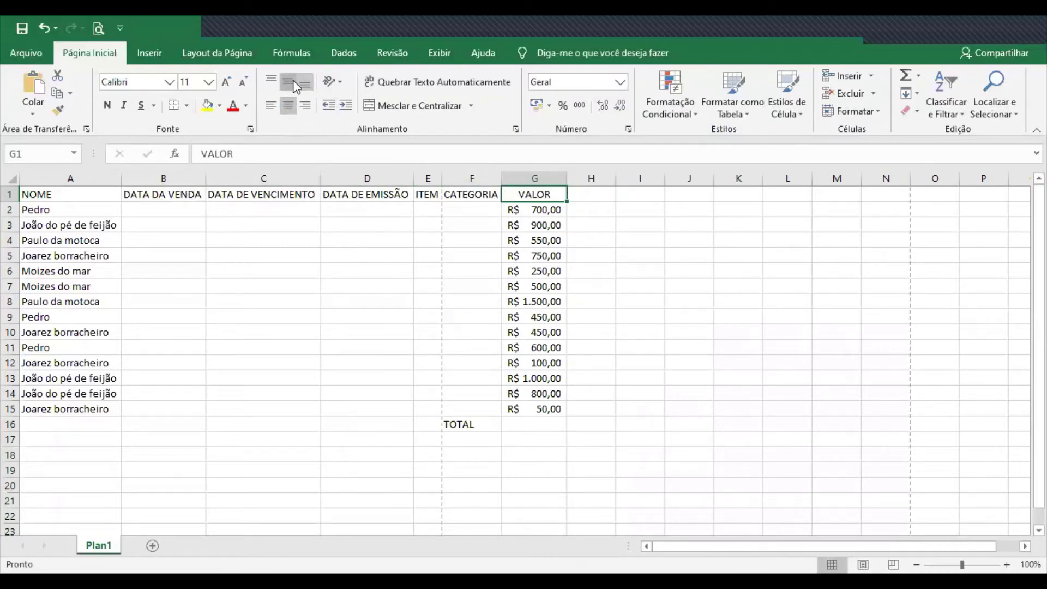
{"action": "left_click", "coordinate": [271, 106]}
{"action": "left_click", "coordinate": [305, 106]}
{"action": "left_click", "coordinate": [346, 194]}
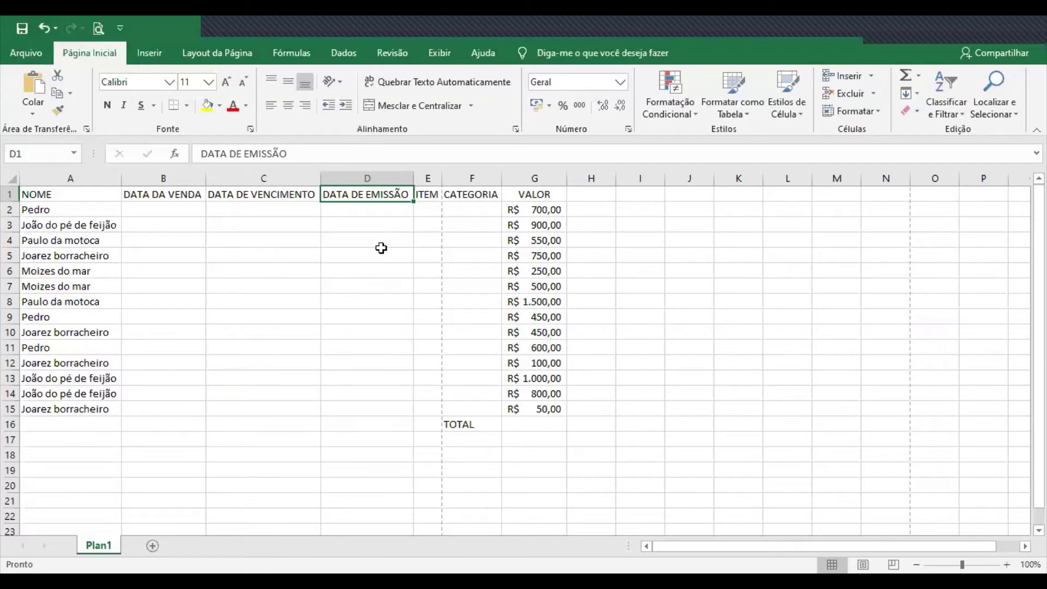
{"action": "mouse_move", "coordinate": [469, 407]}
{"action": "left_mouse_down"}
{"action": "mouse_move", "coordinate": [166, 272]}
{"action": "mouse_move", "coordinate": [140, 197]}
{"action": "mouse_move", "coordinate": [154, 208]}
{"action": "left_mouse_up"}
{"action": "left_click", "coordinate": [288, 288]}
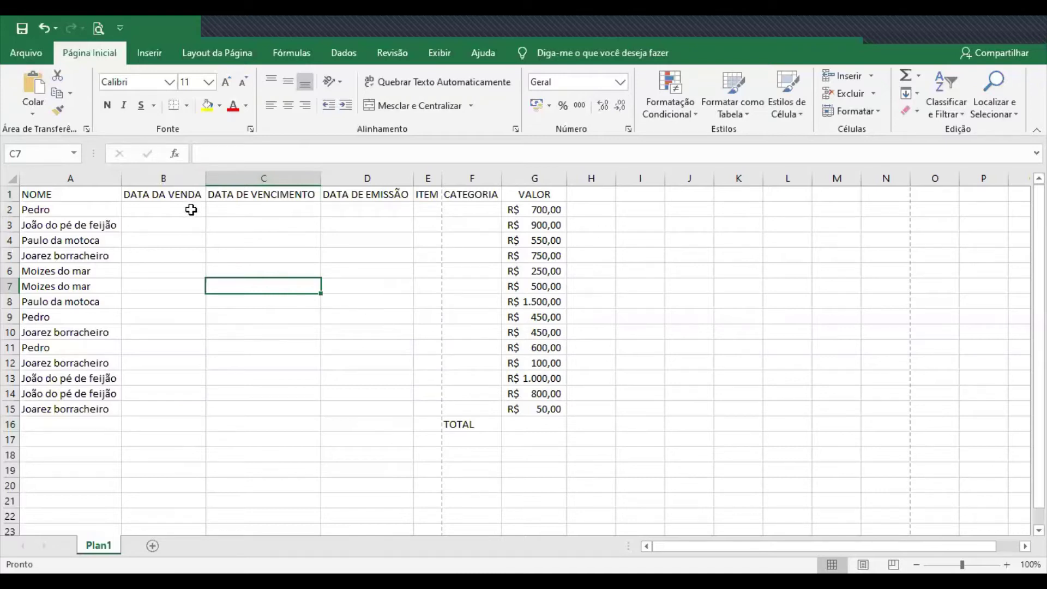
{"action": "left_click_drag", "start_coordinate": [190, 210], "coordinate": [305, 284]}
{"action": "left_click_drag", "start_coordinate": [440, 389], "coordinate": [464, 412]}
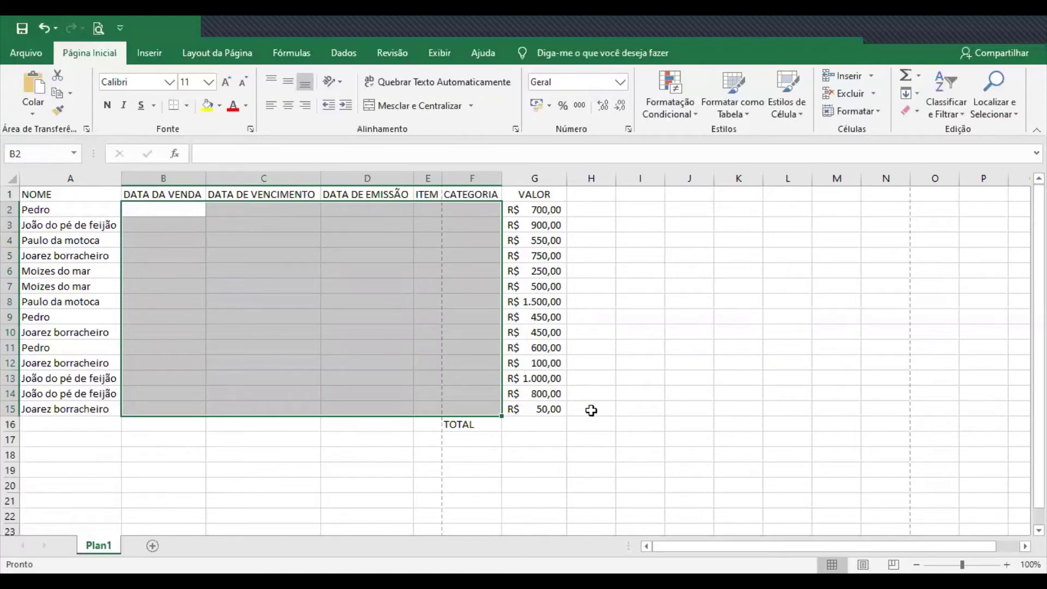
Enter the invalid formula =oi in the total cell G16 and reselect the cell.
{"action": "left_click", "coordinate": [551, 424]}
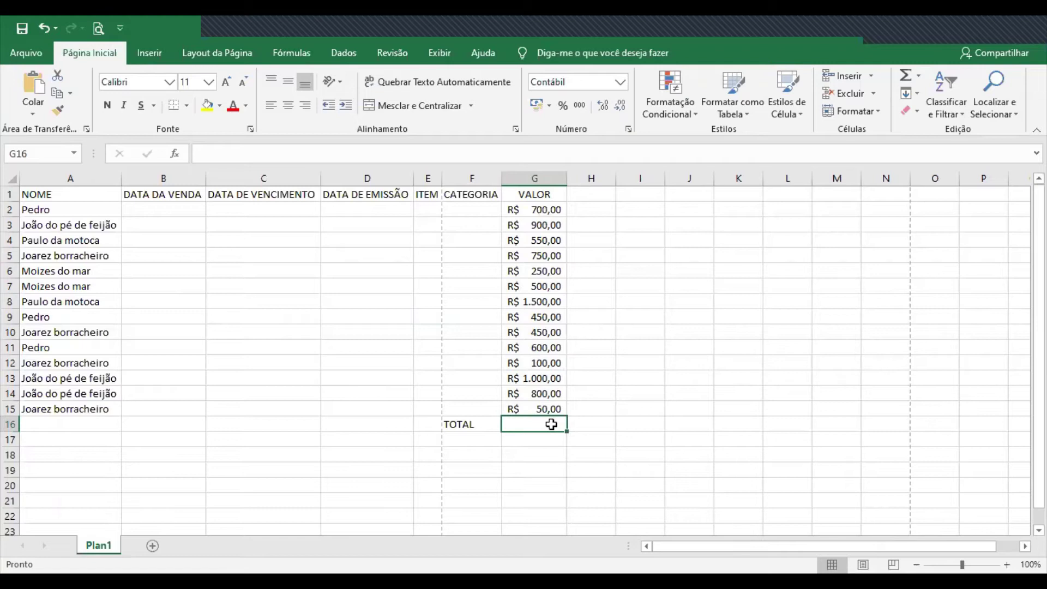
{"action": "type", "text": "="}
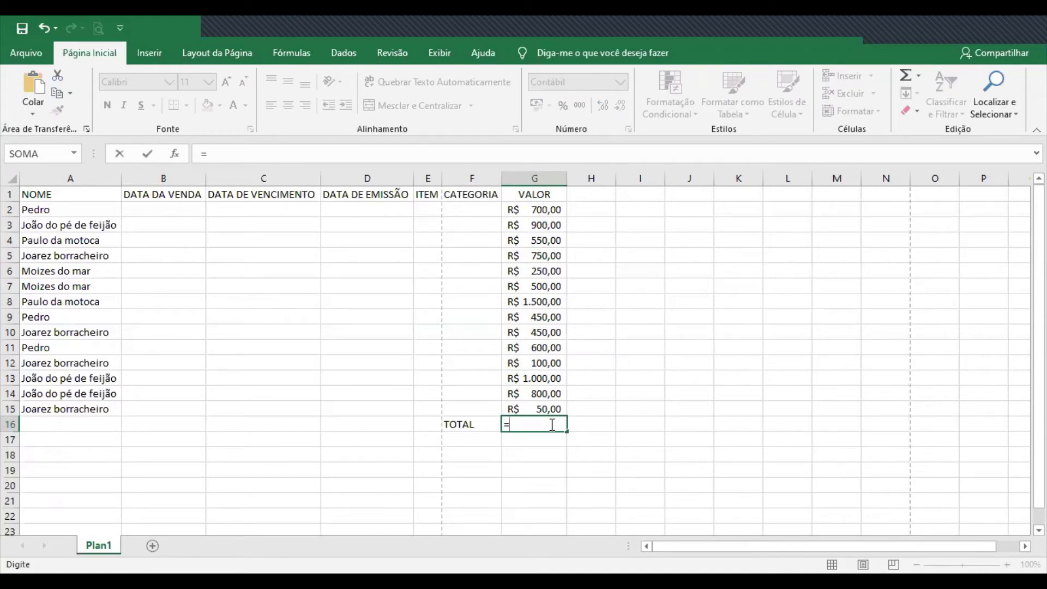
{"action": "type", "text": "oi"}
{"action": "key", "text": "Return"}
{"action": "left_click", "coordinate": [546, 424]}
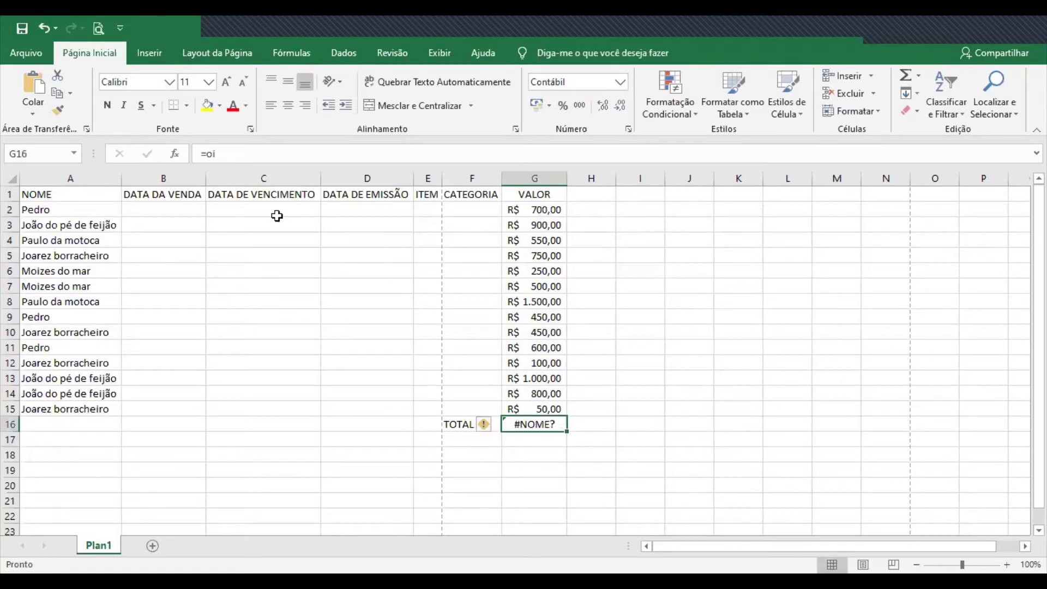
Replace the formula in the total cell G16 with the addition =G15+G14.
{"action": "left_click", "coordinate": [209, 153]}
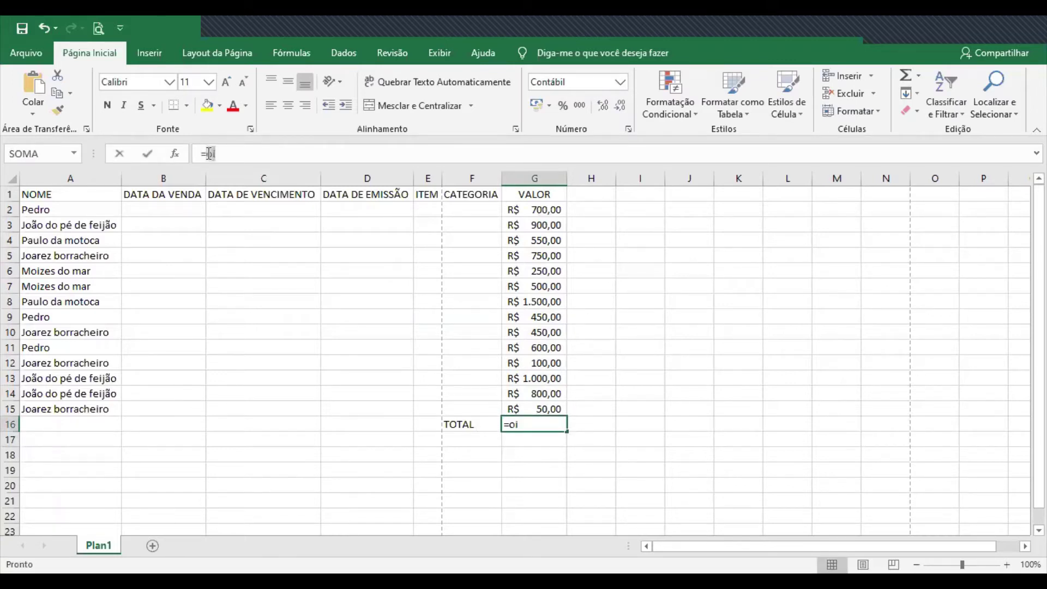
{"action": "left_click_drag", "start_coordinate": [209, 154], "coordinate": [222, 158]}
{"action": "key", "text": "BackSpace"}
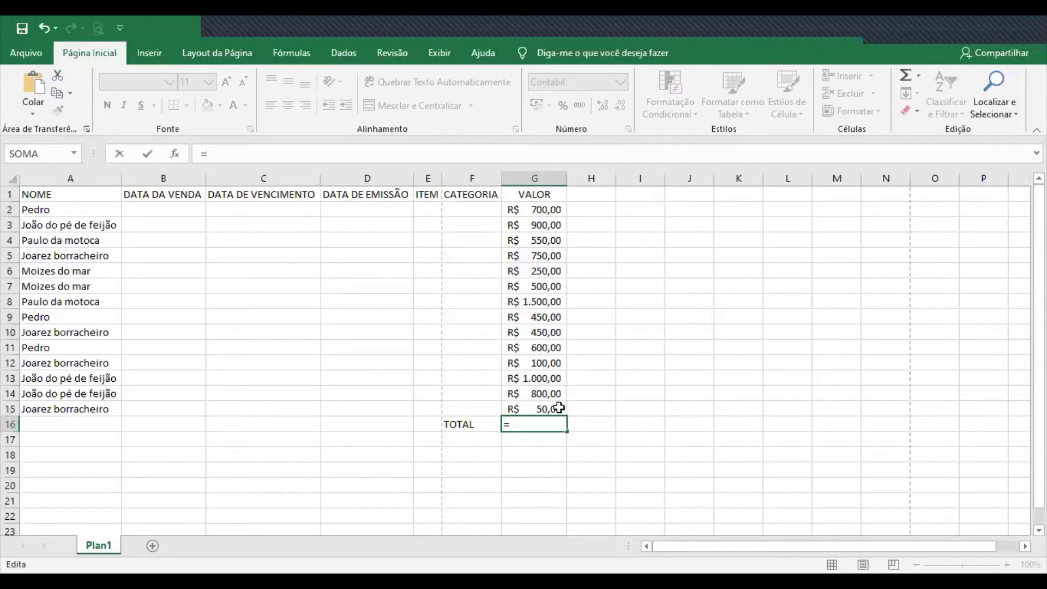
{"action": "left_click", "coordinate": [536, 411]}
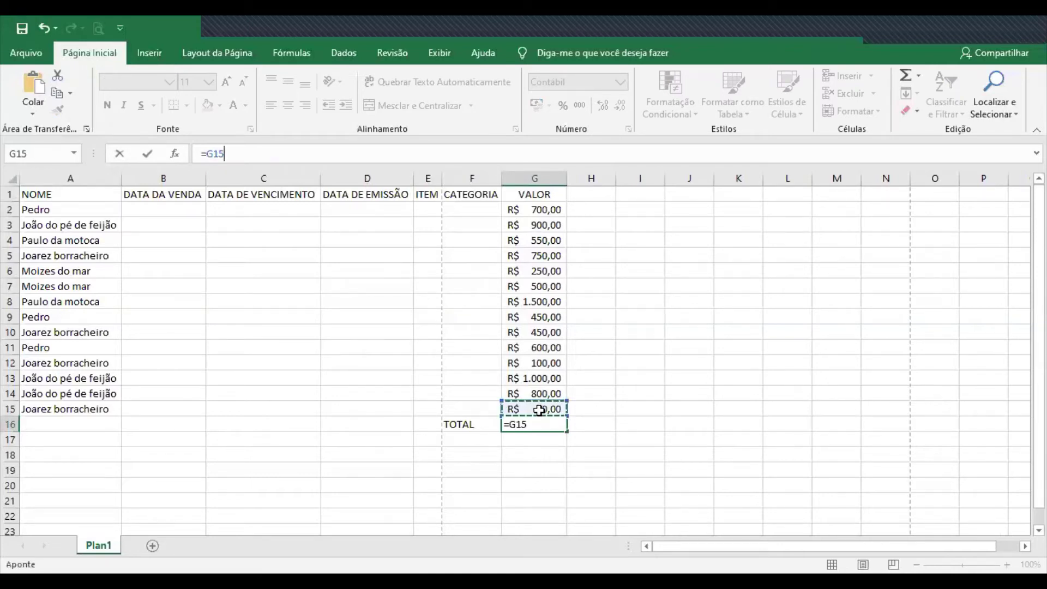
{"action": "type", "text": "+"}
{"action": "left_click", "coordinate": [549, 392]}
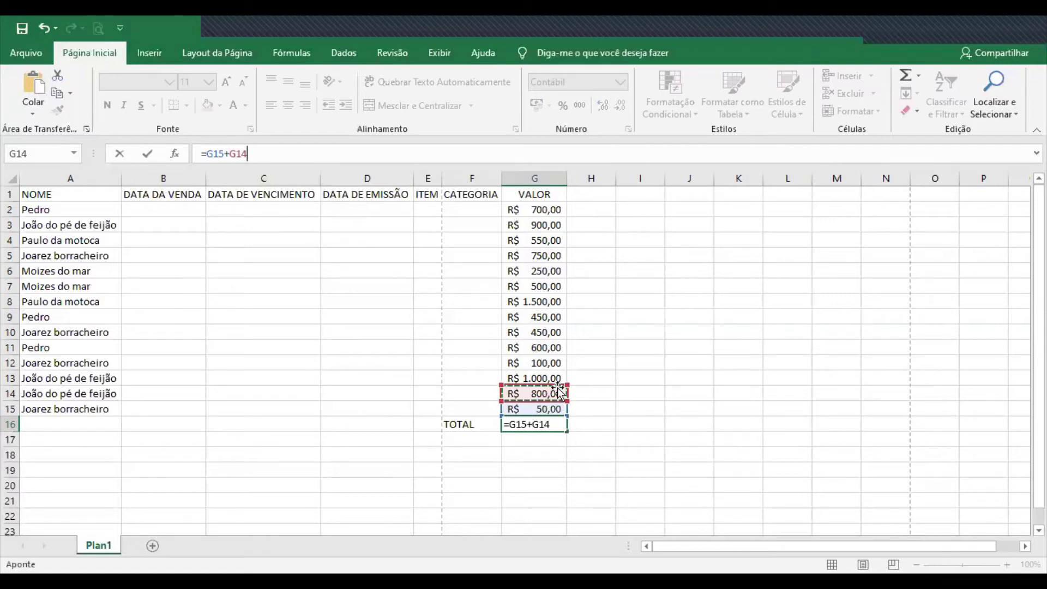
{"action": "key", "text": "Return"}
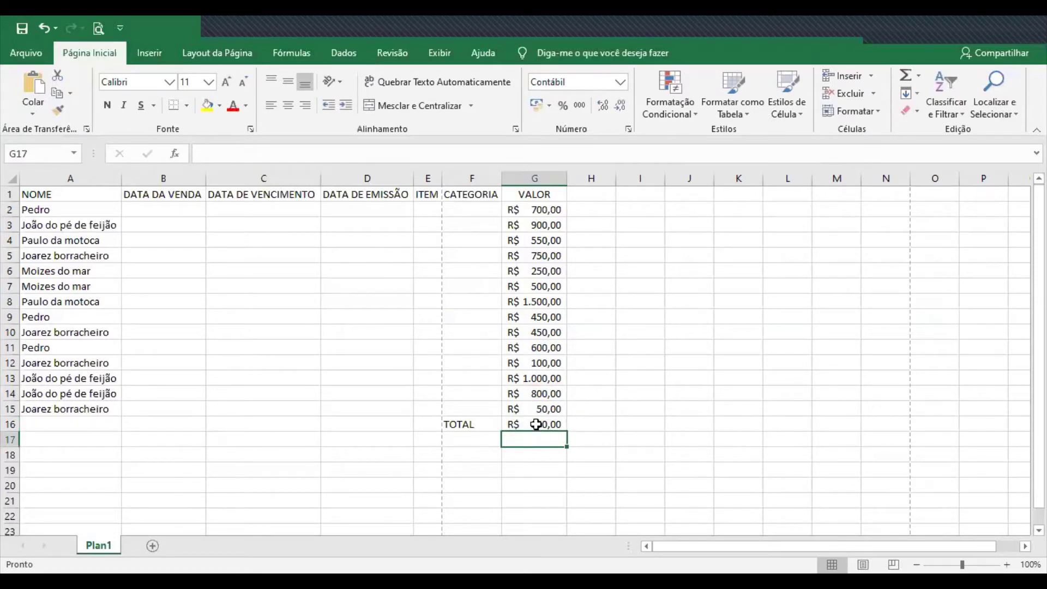
{"action": "left_click", "coordinate": [535, 423]}
{"action": "left_click_drag", "start_coordinate": [273, 154], "coordinate": [209, 154]}
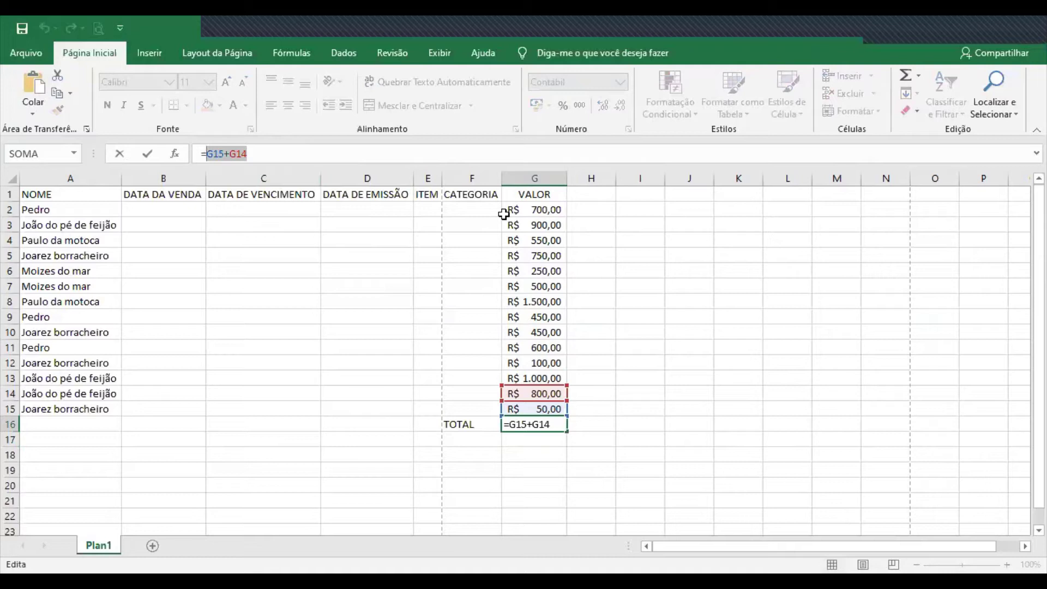
{"action": "key", "text": "Escape"}
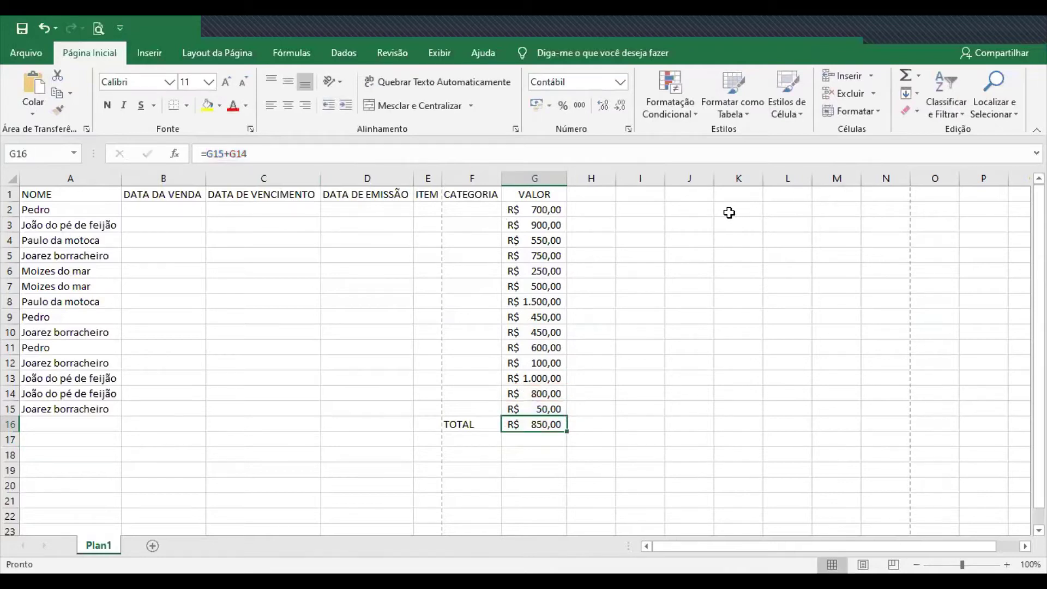
List the function names soma, subtotal, soma se, soma ses and concatenar in cells K2 through K6.
{"action": "left_click", "coordinate": [729, 213]}
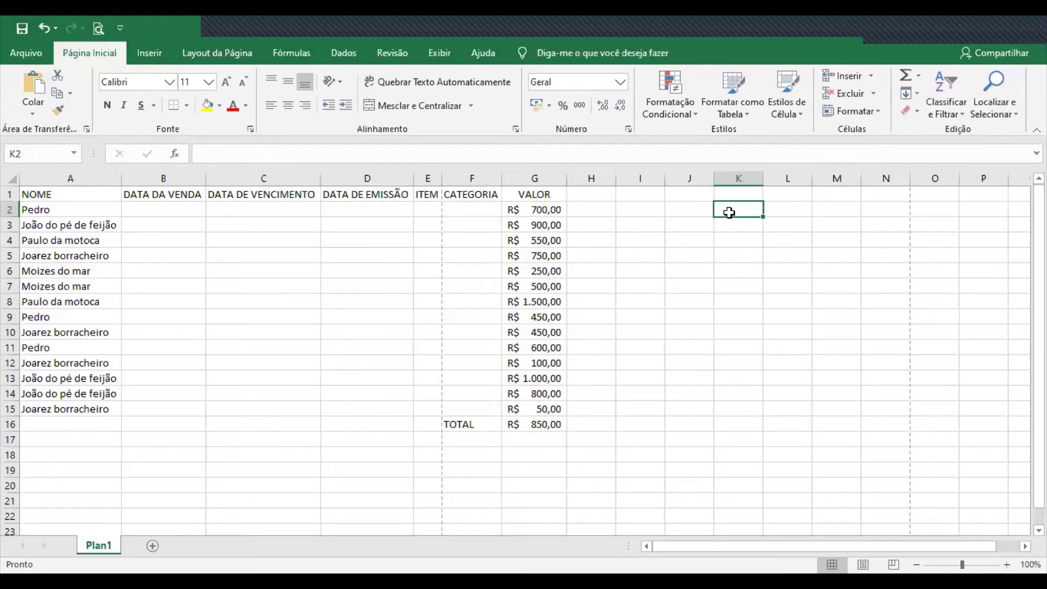
{"action": "type", "text": "soma"}
{"action": "key", "text": "Return"}
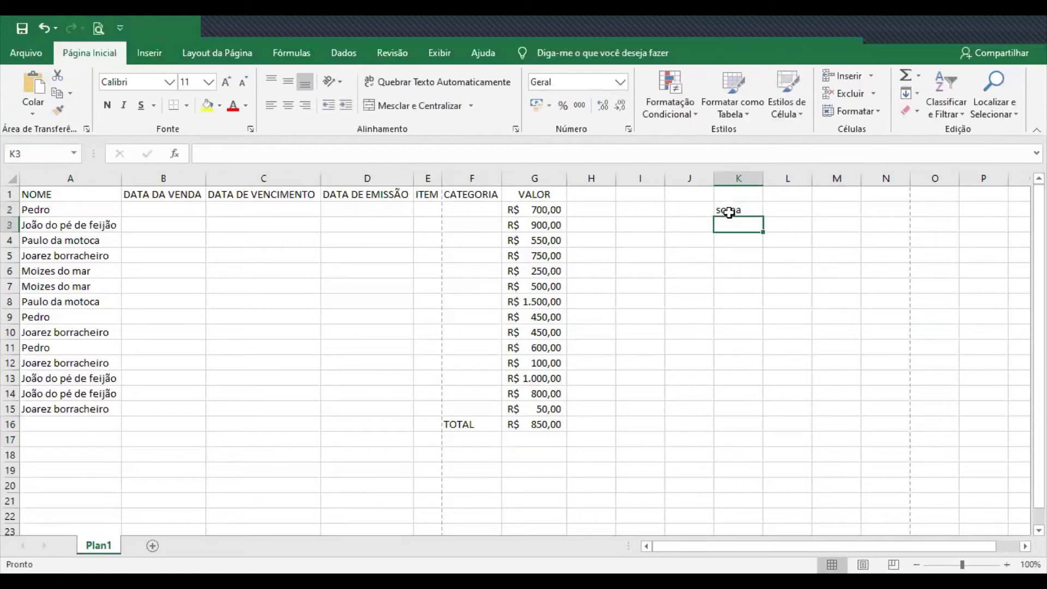
{"action": "type", "text": "subtotal"}
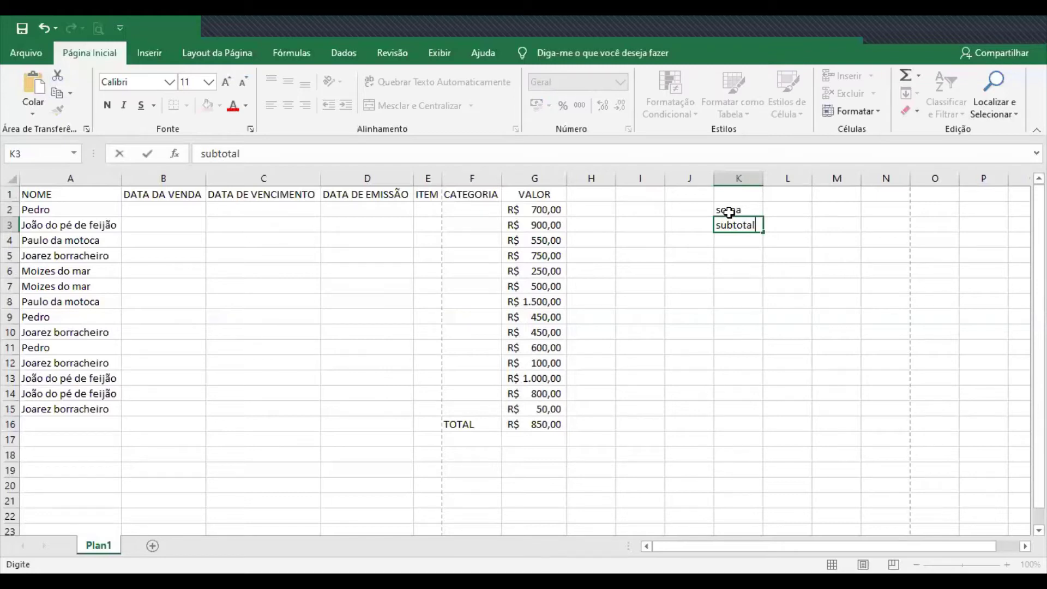
{"action": "key", "text": "Return"}
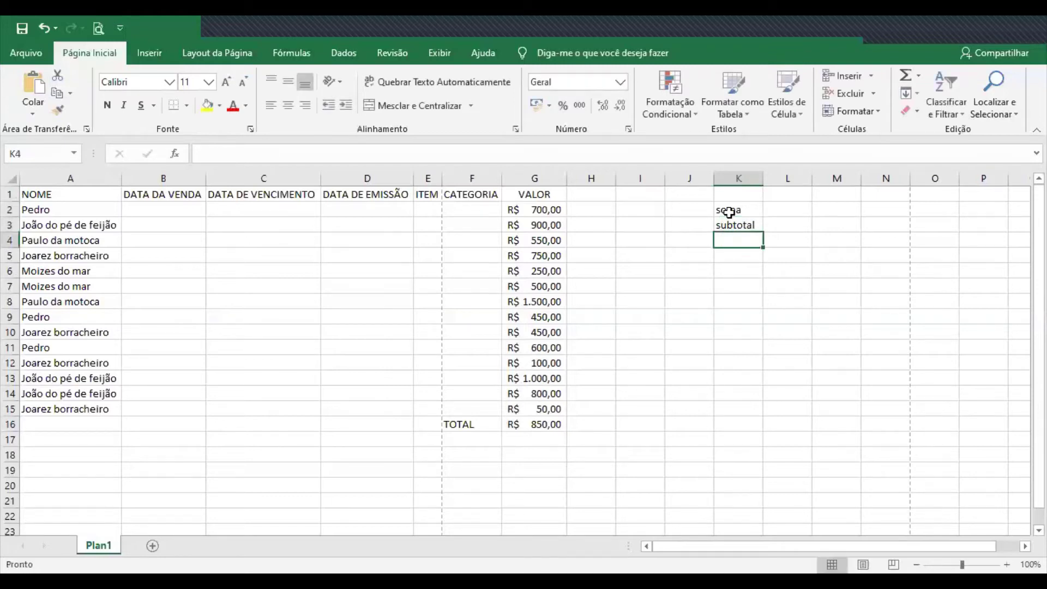
{"action": "type", "text": "soma se"}
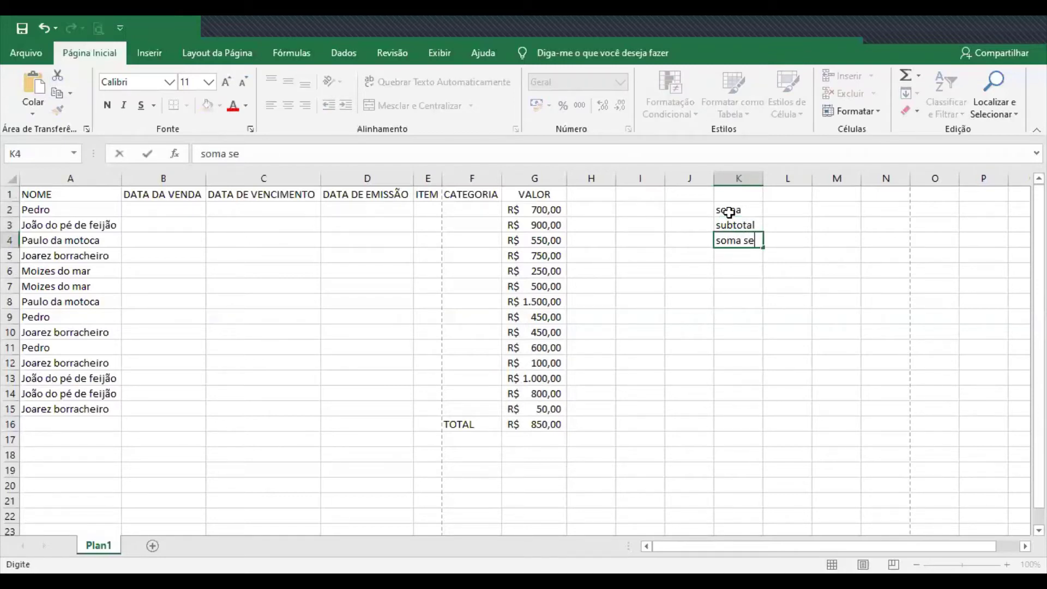
{"action": "key", "text": "Return"}
{"action": "type", "text": "soma"}
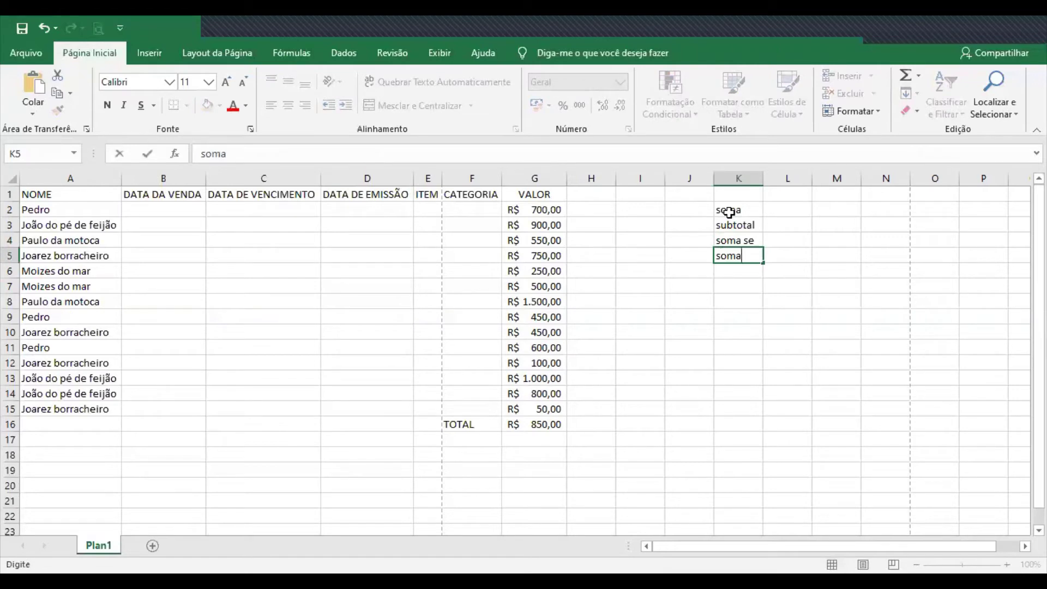
{"action": "type", "text": " ses"}
{"action": "left_click", "coordinate": [742, 276]}
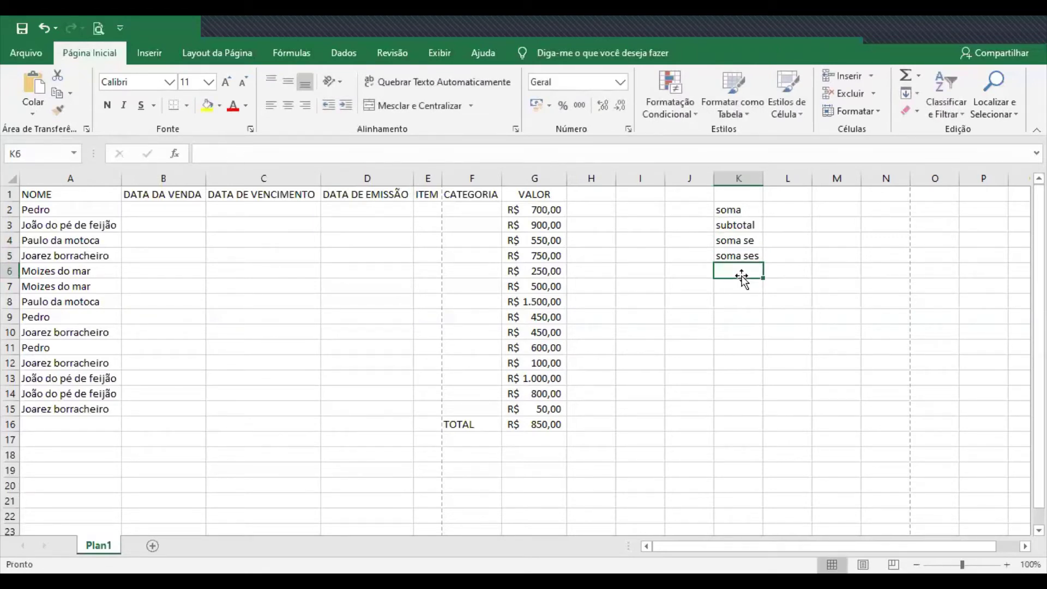
{"action": "type", "text": "conca"}
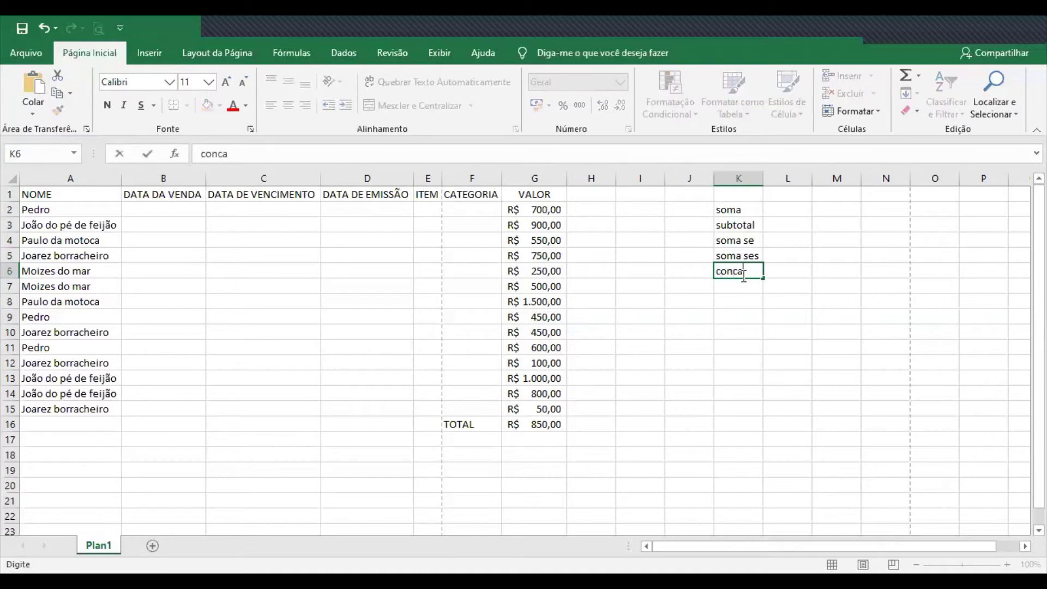
{"action": "type", "text": "tenar"}
{"action": "left_click", "coordinate": [682, 265]}
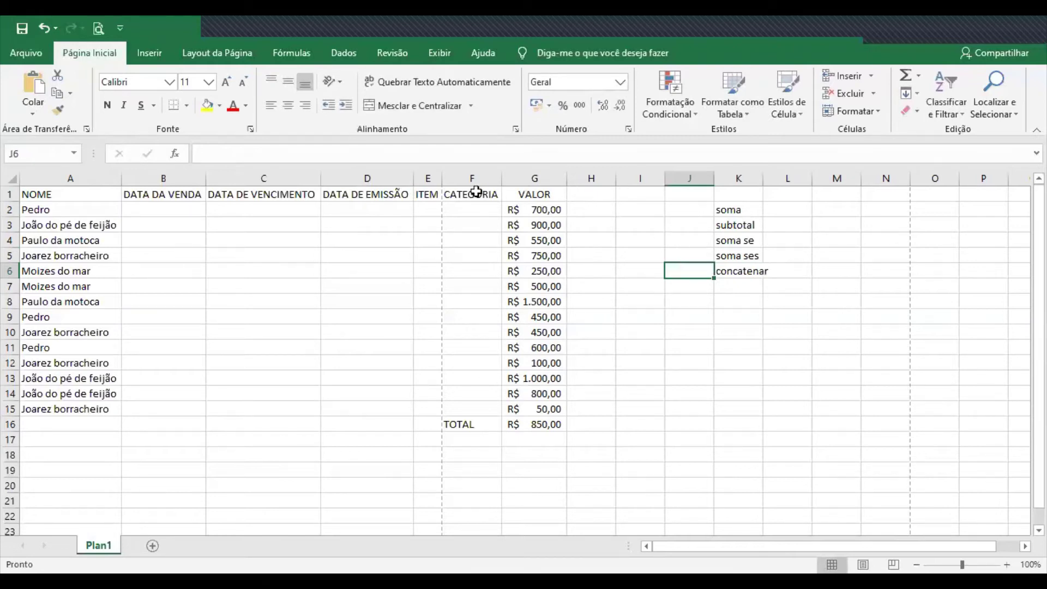
AutoFit the width of column K to the list of function names.
{"action": "left_click_drag", "start_coordinate": [728, 210], "coordinate": [767, 269]}
{"action": "double_click", "coordinate": [763, 177]}
{"action": "left_click", "coordinate": [756, 374]}
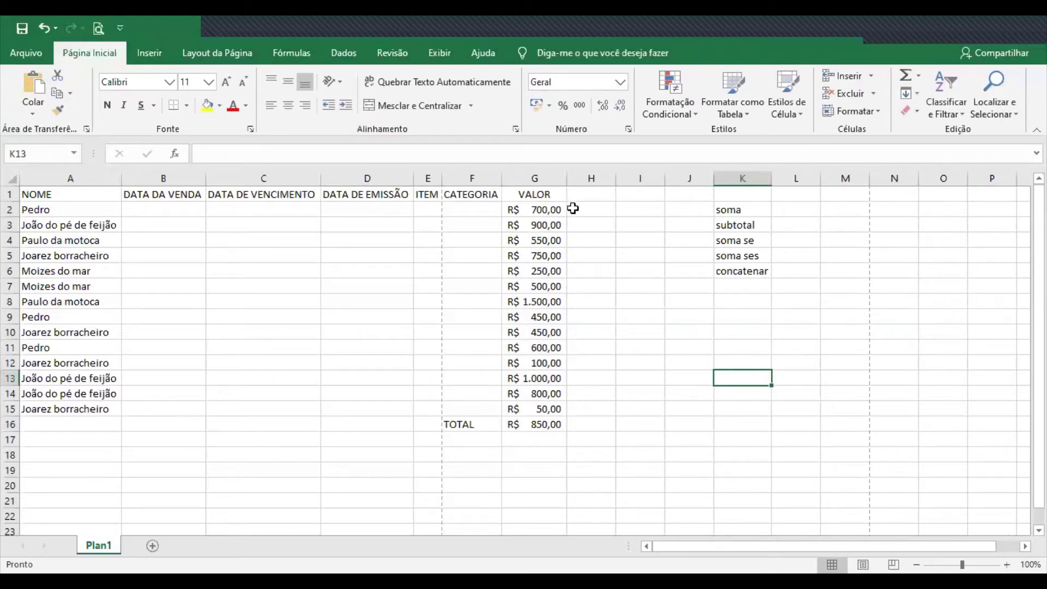
{"action": "left_click_drag", "start_coordinate": [728, 209], "coordinate": [742, 272]}
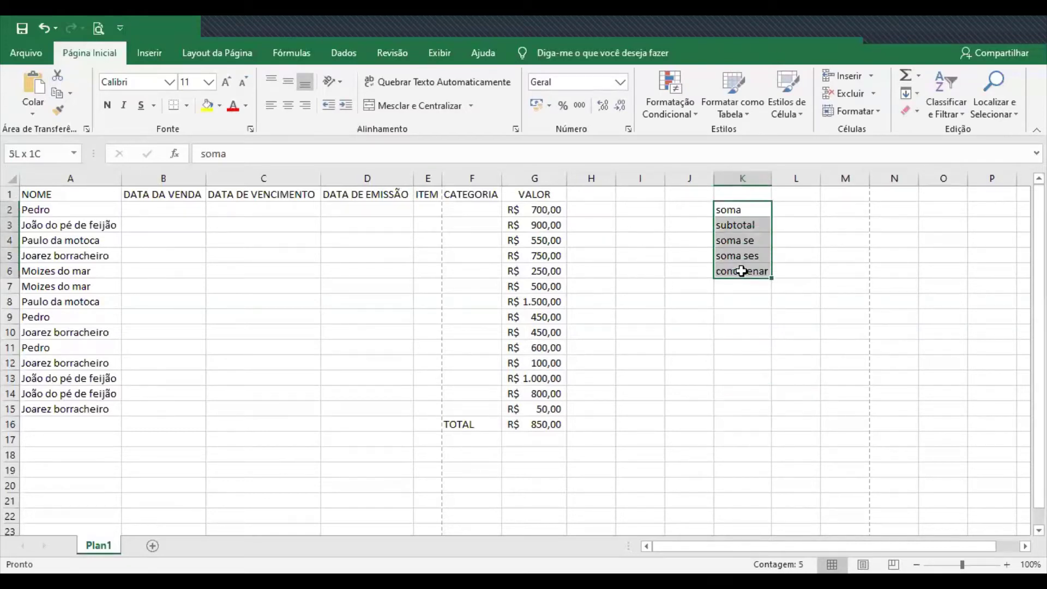
{"action": "left_click", "coordinate": [684, 358]}
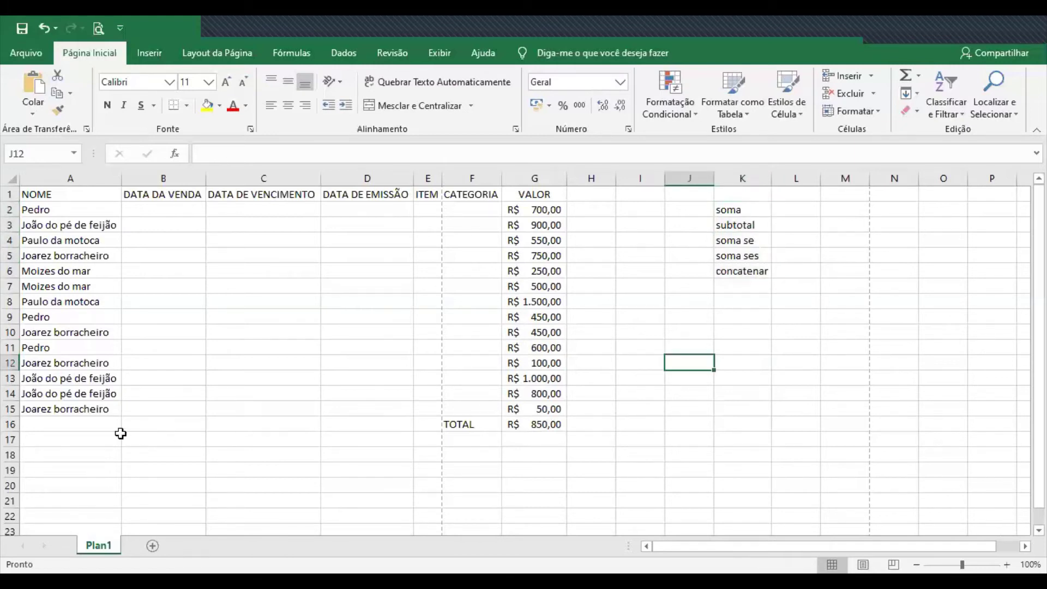
{"action": "left_click", "coordinate": [9, 423]}
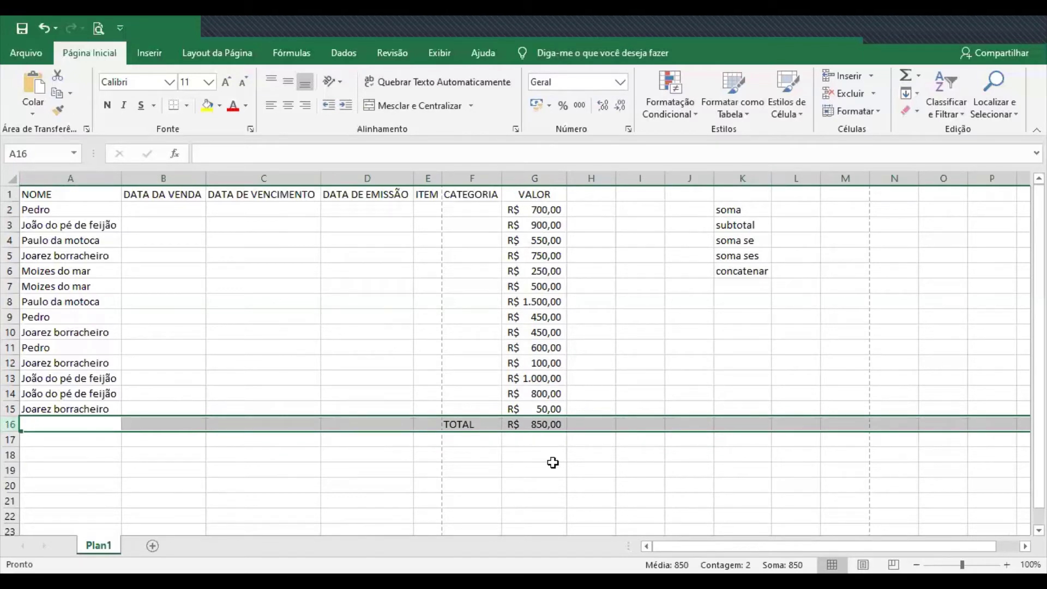
Overwrite the formula in the total cell G16 with a SOMA function over the range G2:G15, leaving it open for editing.
{"action": "left_click", "coordinate": [534, 425]}
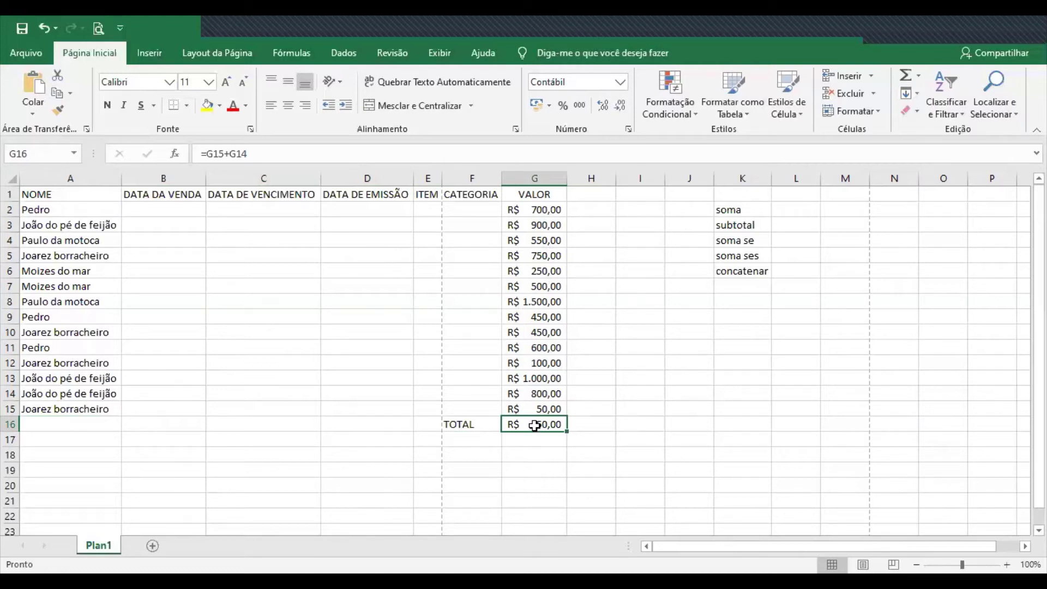
{"action": "type", "text": "="}
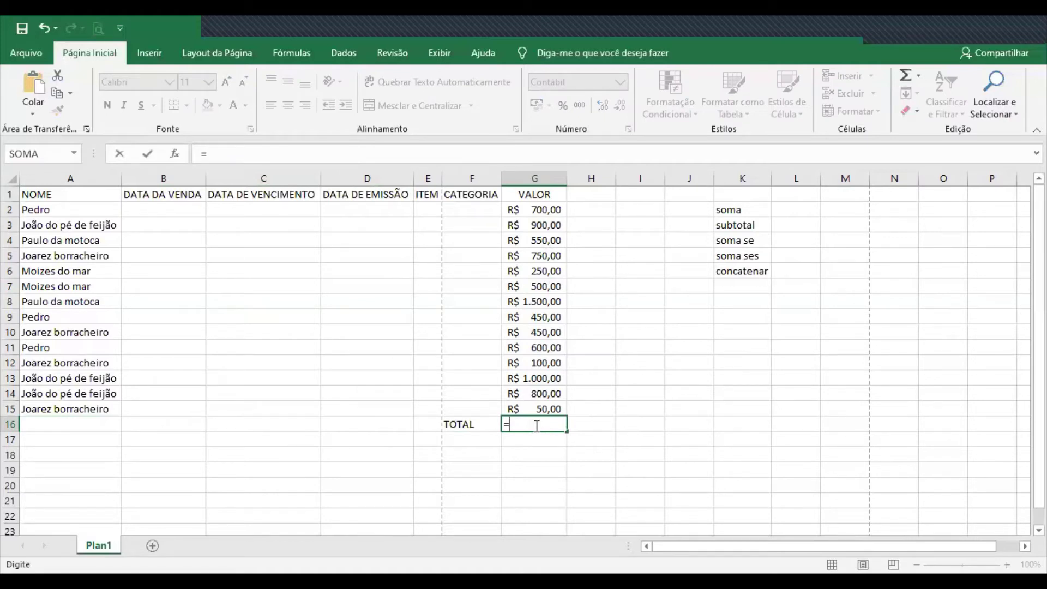
{"action": "type", "text": "so"}
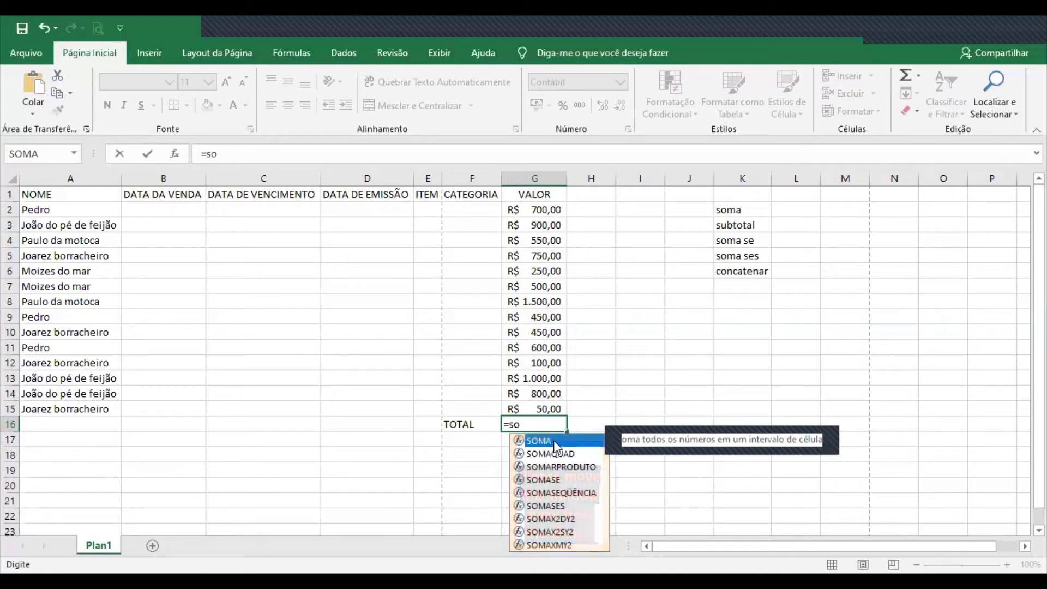
{"action": "double_click", "coordinate": [554, 441]}
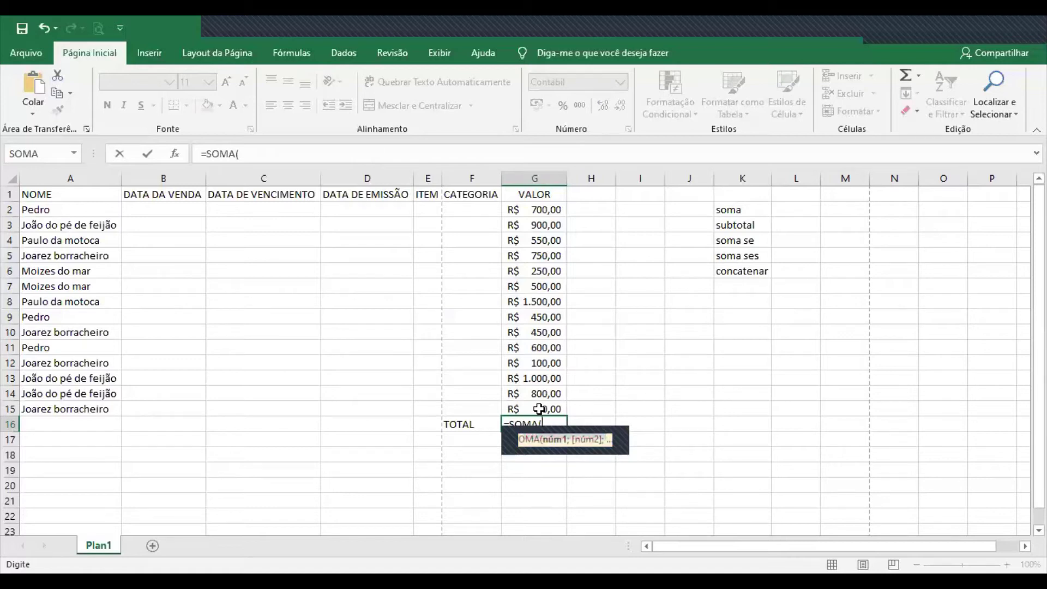
{"action": "left_click", "coordinate": [542, 216]}
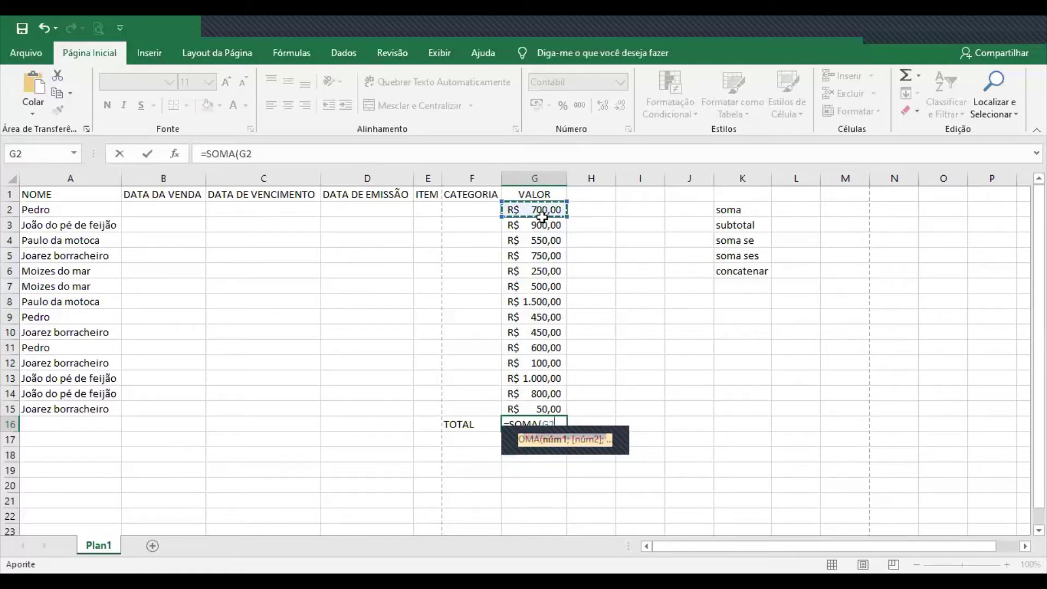
{"action": "left_click_drag", "start_coordinate": [541, 217], "coordinate": [545, 409]}
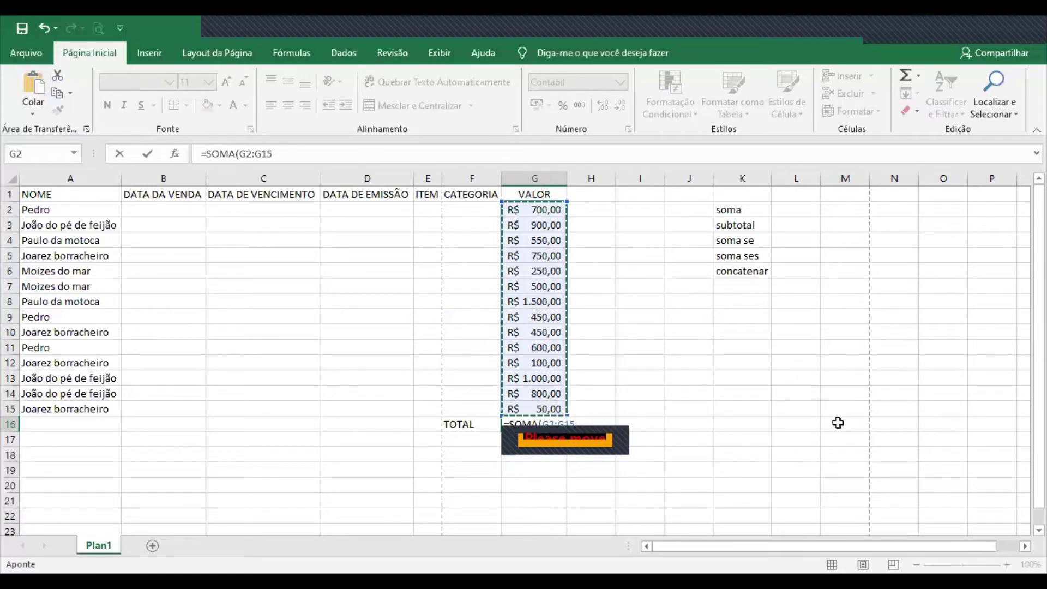
Try adding a second range in column M, starting at M2, to the SOMA formula, and remove that argument again.
{"action": "type", "text": ";"}
{"action": "left_click", "coordinate": [845, 215]}
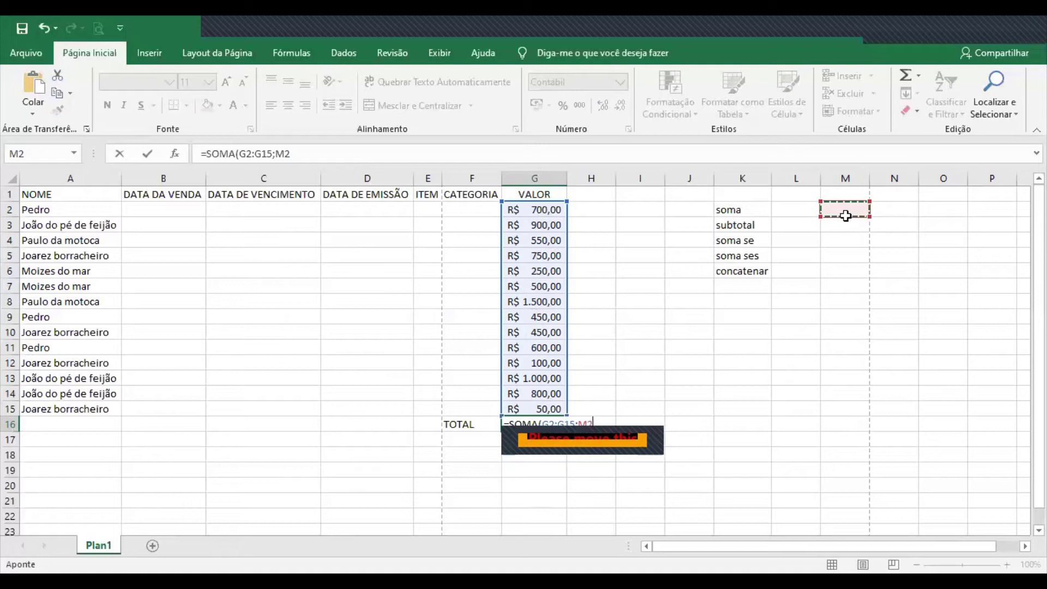
{"action": "left_click_drag", "start_coordinate": [845, 216], "coordinate": [862, 415]}
{"action": "key", "text": "BackSpace"}
{"action": "key", "text": "BackSpace"}
{"action": "key", "text": "BackSpace"}
{"action": "key", "text": "BackSpace"}
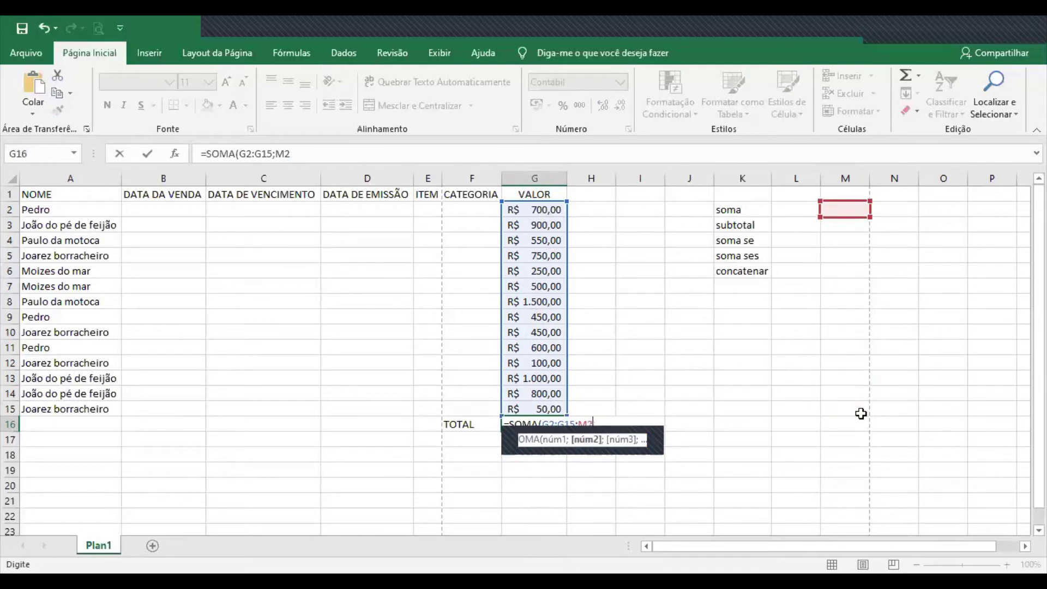
{"action": "key", "text": "BackSpace"}
{"action": "key", "text": "BackSpace"}
{"action": "key", "text": "BackSpace"}
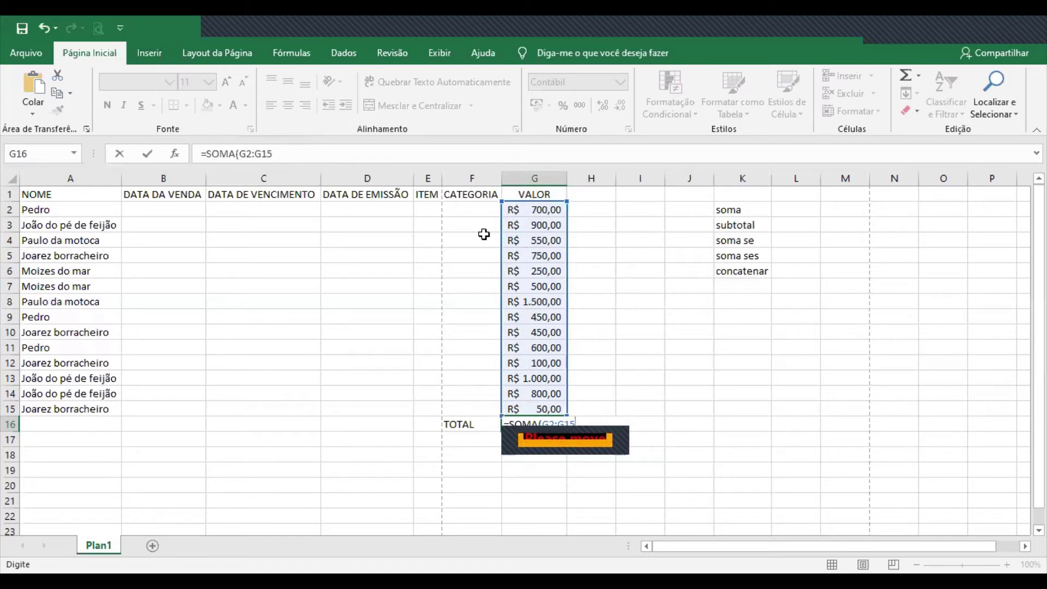
Try adding the range M2:M15 as a second argument to the SOMA formula in G16.
{"action": "left_click", "coordinate": [368, 154]}
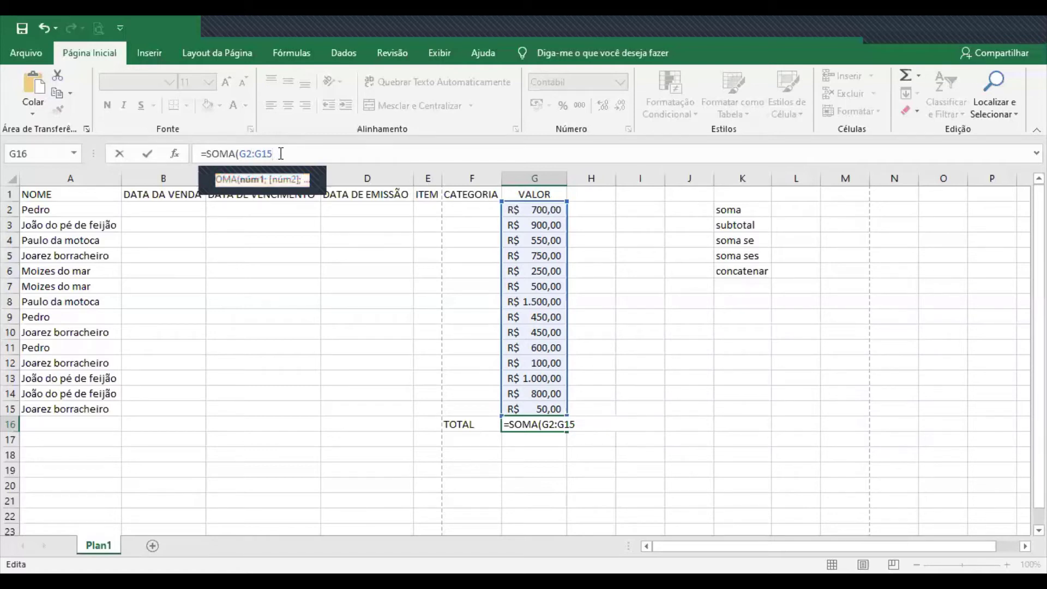
{"action": "type", "text": ";"}
{"action": "left_click", "coordinate": [842, 216]}
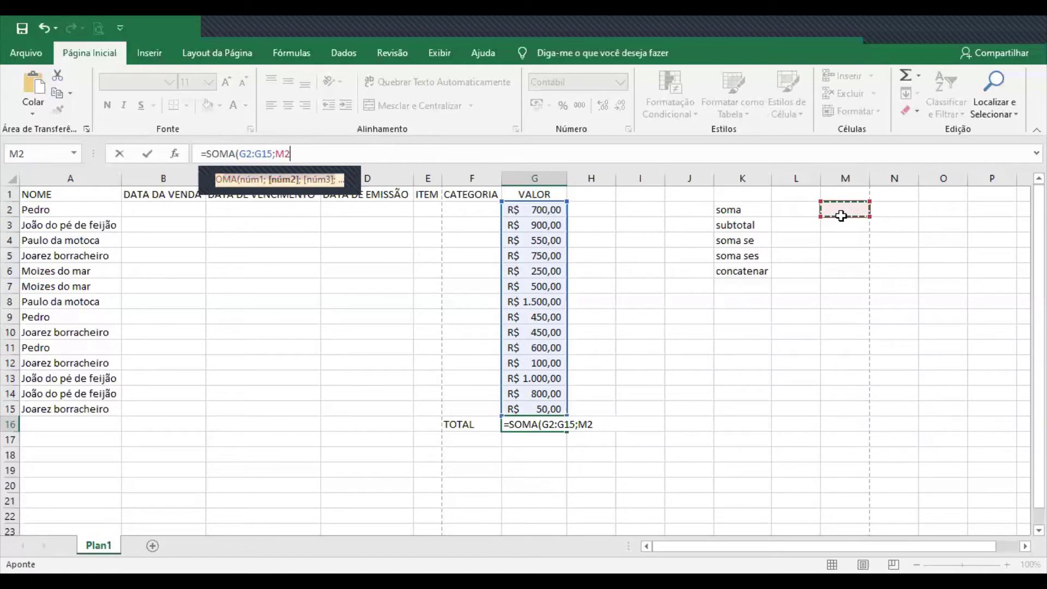
{"action": "left_click_drag", "start_coordinate": [842, 216], "coordinate": [853, 402]}
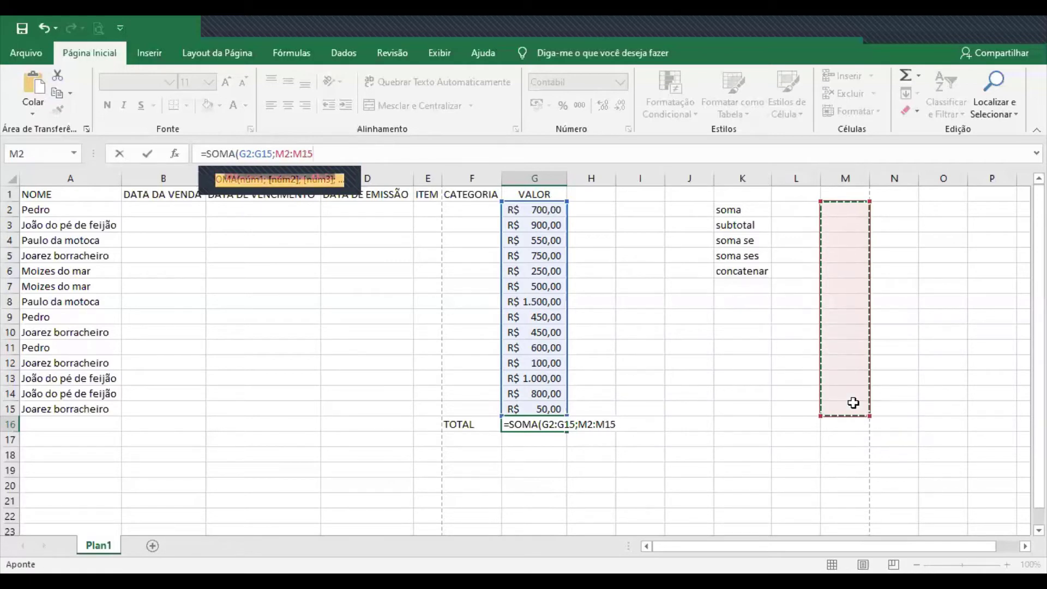
{"action": "type", "text": ")"}
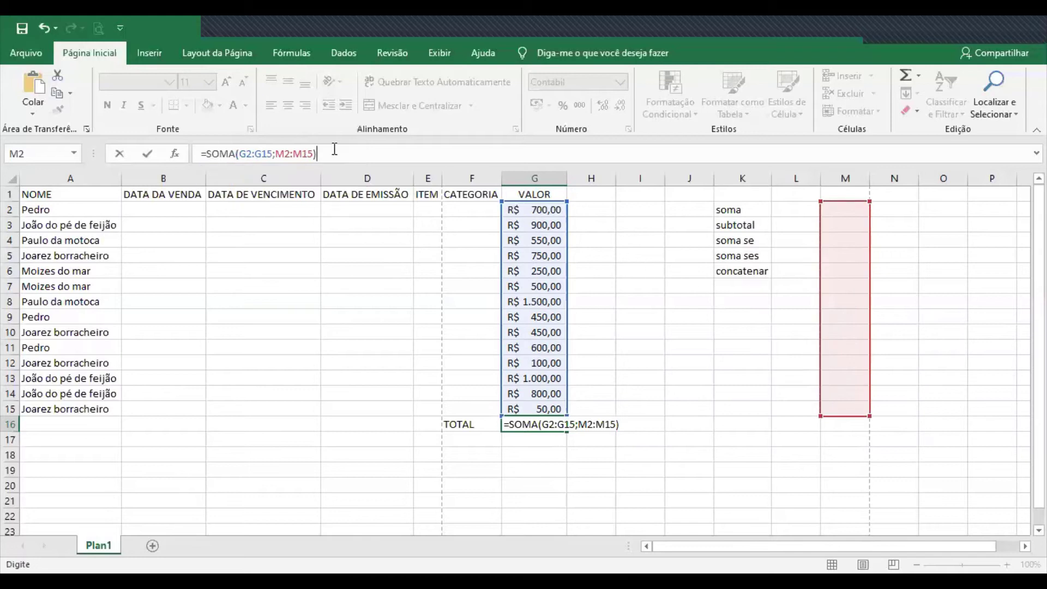
Remove the second range from the total formula and enter it in G16 as =SOMA(G2:G15).
{"action": "left_click_drag", "start_coordinate": [316, 153], "coordinate": [278, 154]}
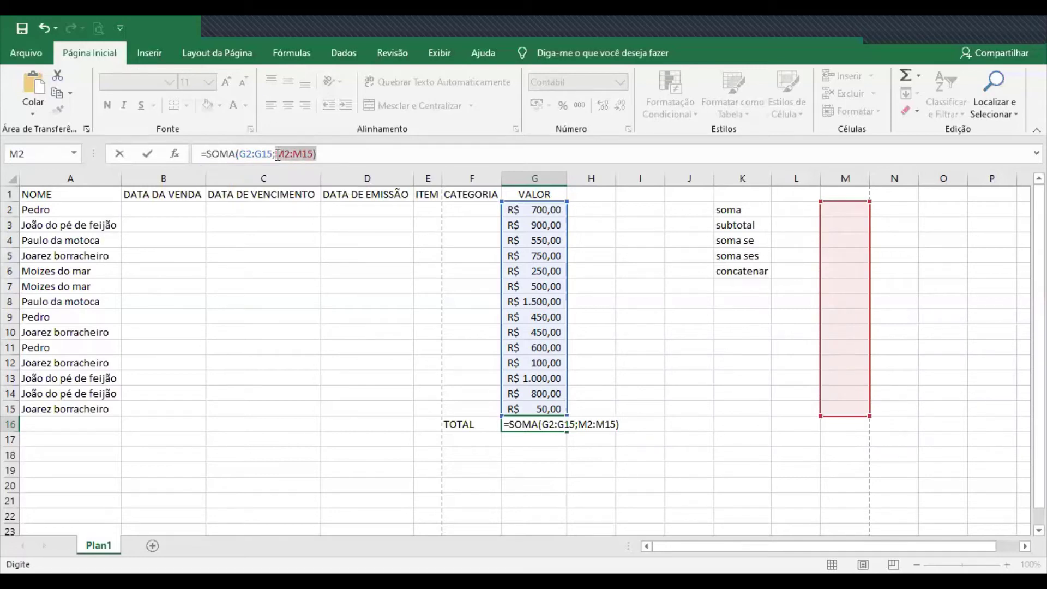
{"action": "key", "text": "BackSpace"}
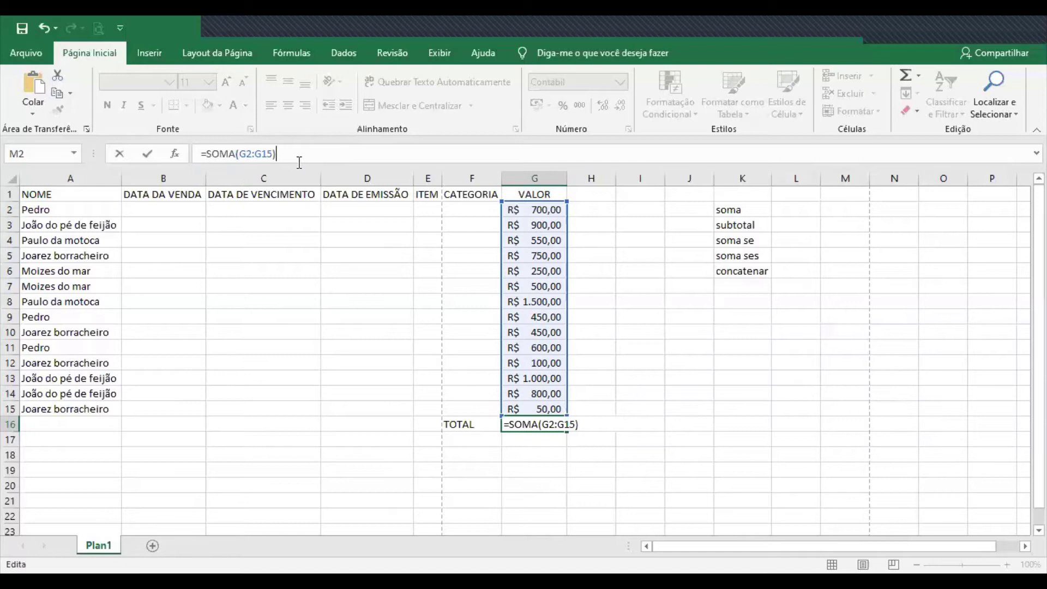
{"action": "key", "text": "Return"}
{"action": "left_click_drag", "start_coordinate": [551, 431], "coordinate": [76, 424]}
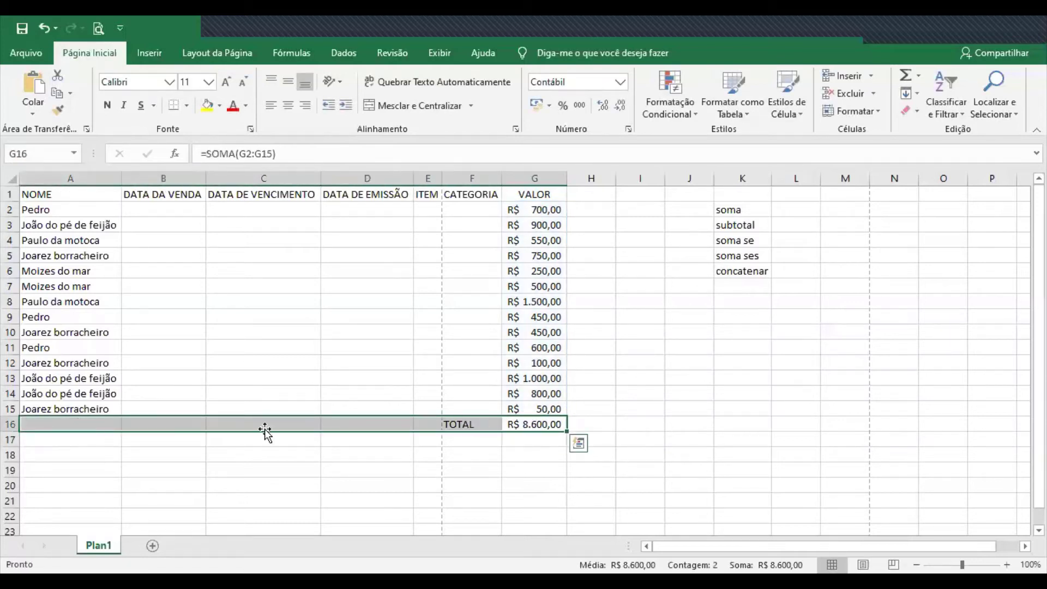
{"action": "left_click", "coordinate": [550, 444]}
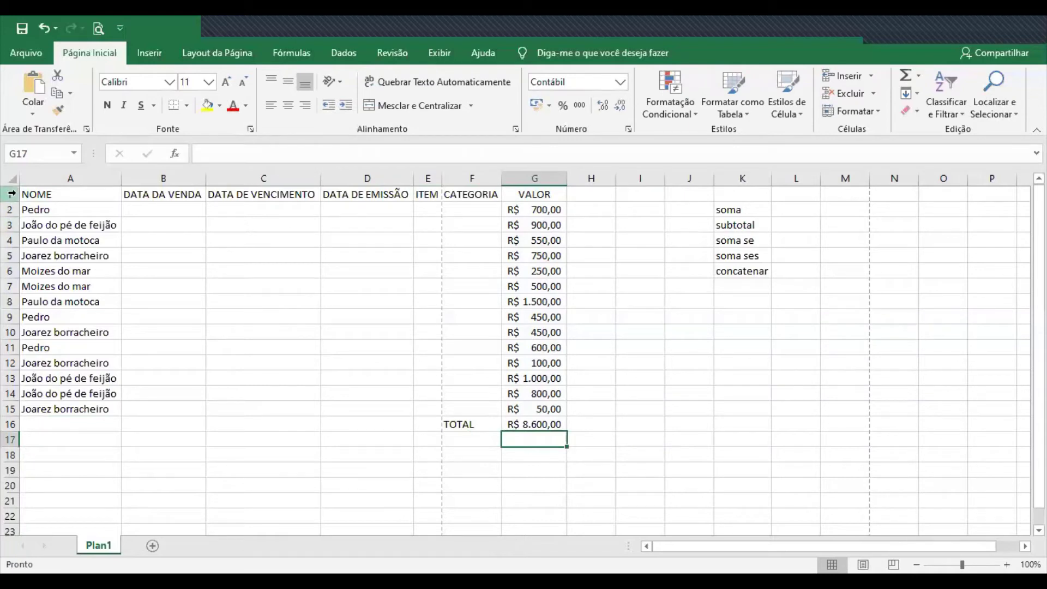
Insert a blank row above the header row.
{"action": "mouse_move", "coordinate": [11, 193]}
{"action": "left_mouse_down"}
{"action": "mouse_move", "coordinate": [11, 225]}
{"action": "mouse_move", "coordinate": [11, 193]}
{"action": "left_mouse_up"}
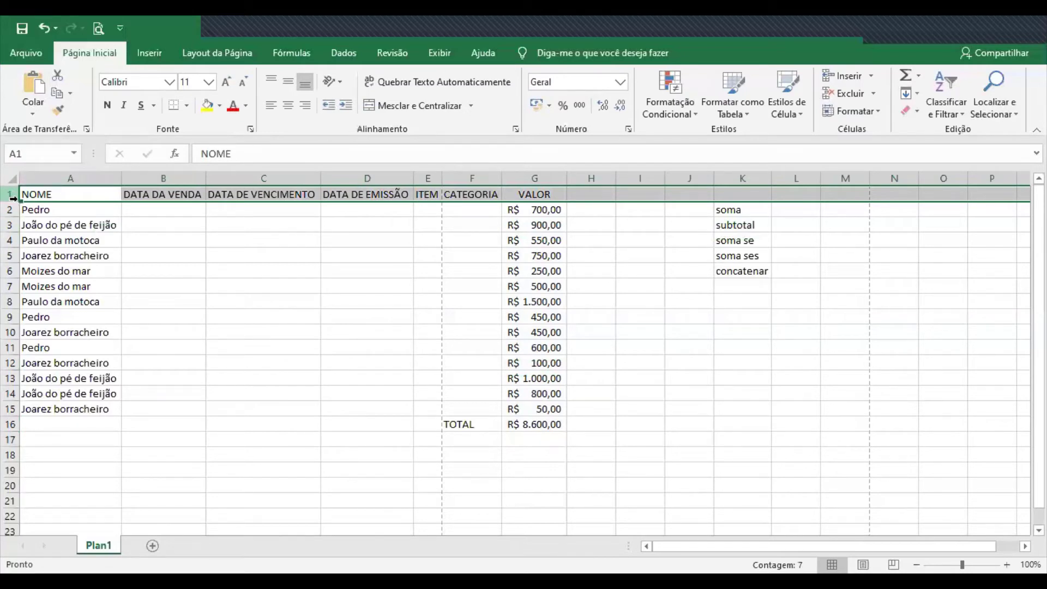
{"action": "right_click", "coordinate": [12, 193]}
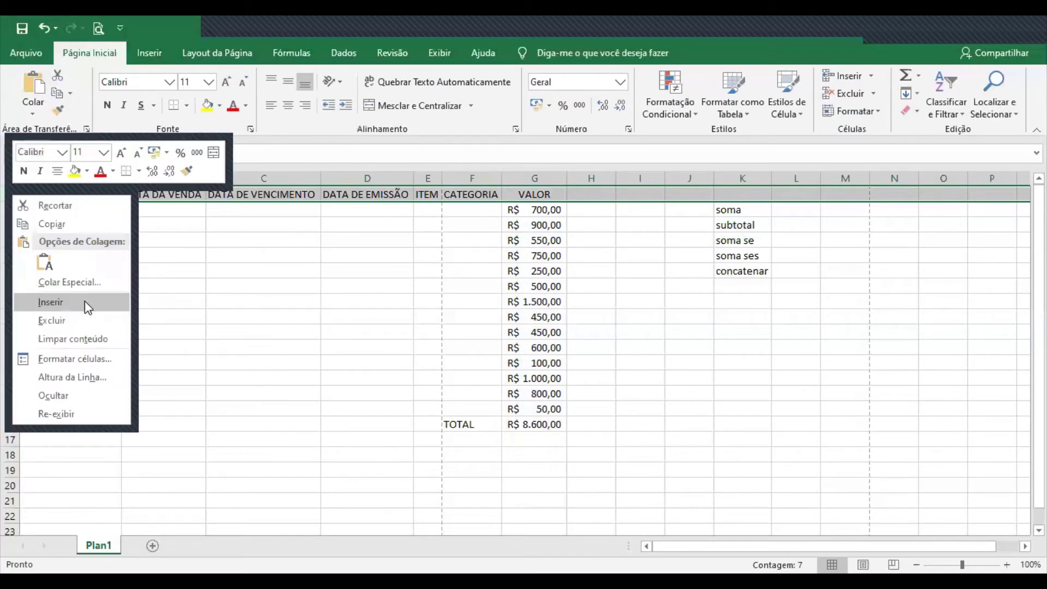
{"action": "left_click", "coordinate": [84, 301]}
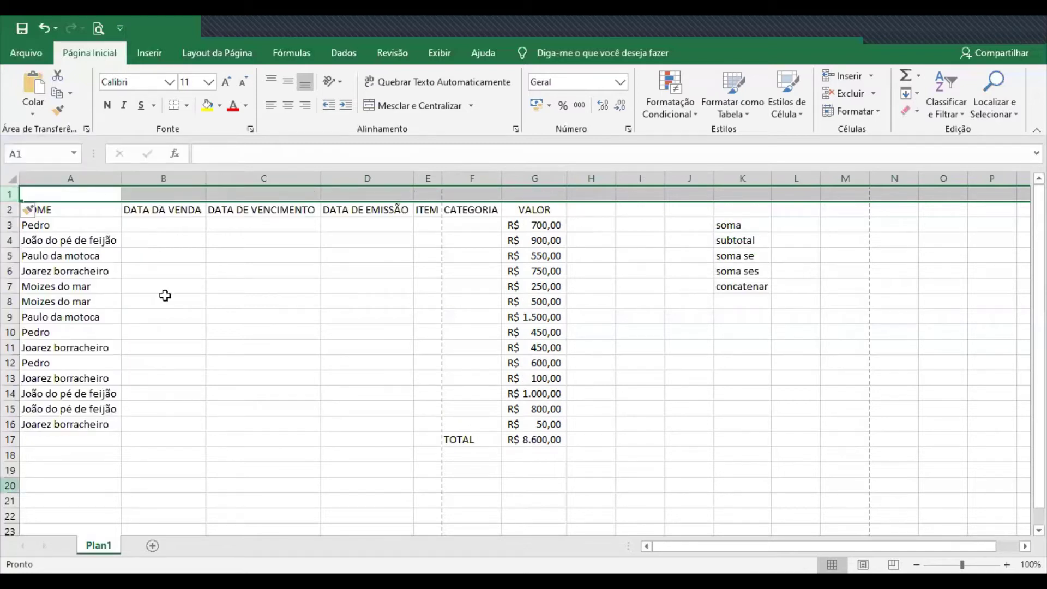
Start a SUBTOTAL formula in G1, above the VALOR header, using function option 9 - SOMA.
{"action": "left_click", "coordinate": [541, 195]}
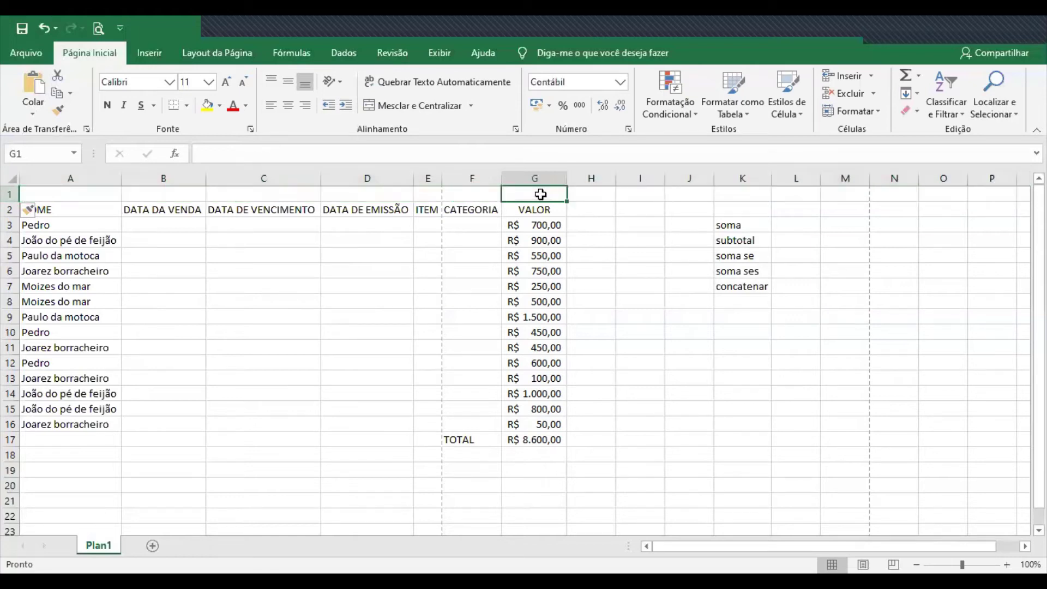
{"action": "type", "text": "="}
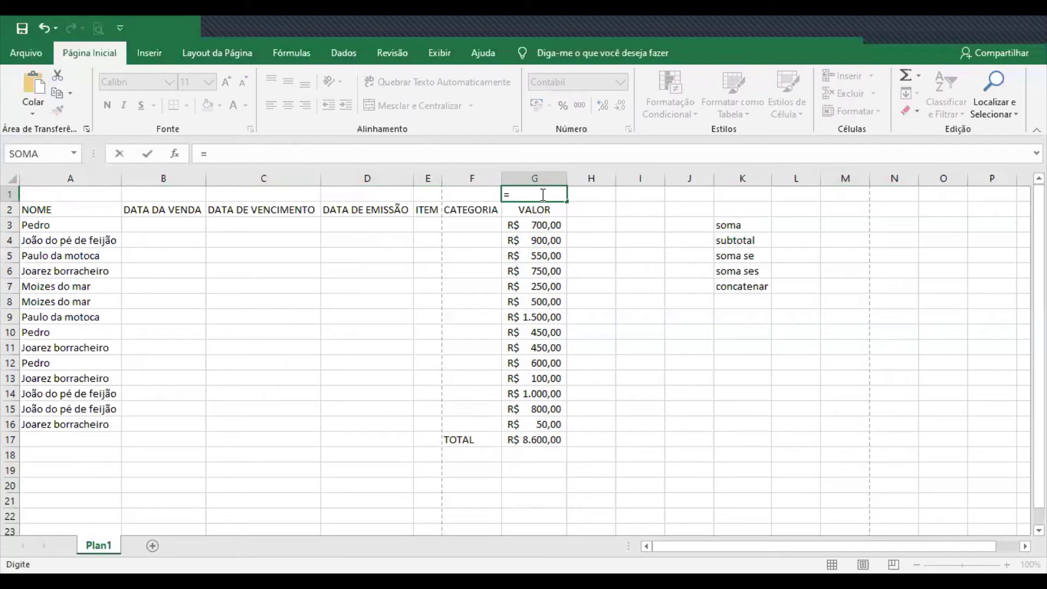
{"action": "type", "text": "SUBTOTAL("}
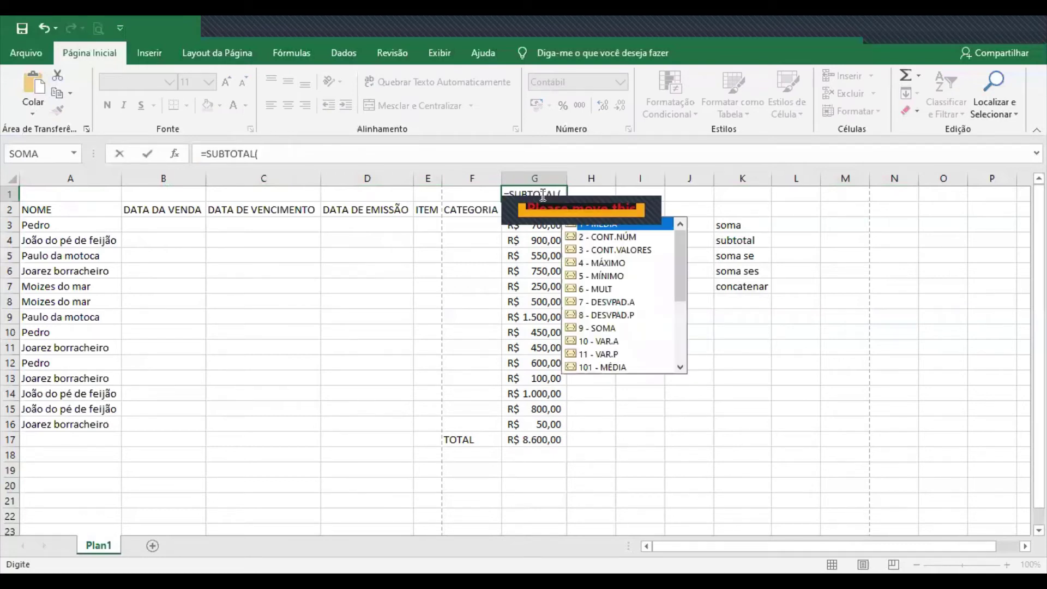
{"action": "left_click", "coordinate": [644, 240]}
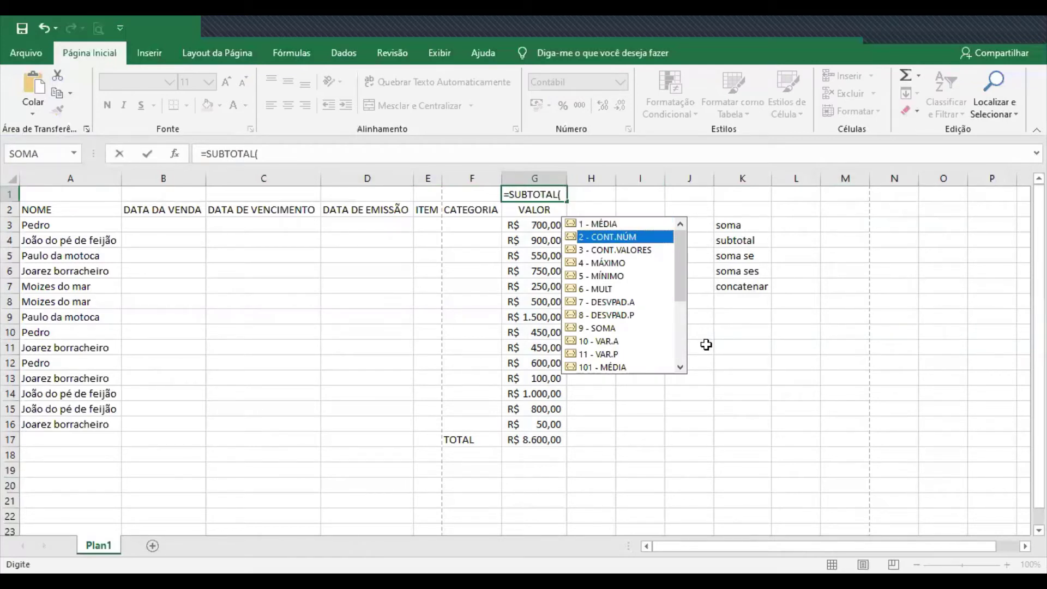
{"action": "scroll", "coordinate": [631, 313], "scroll_direction": "down", "scroll_amount": 1}
{"action": "scroll", "coordinate": [631, 313], "scroll_direction": "up", "scroll_amount": 1}
{"action": "left_click", "coordinate": [602, 329]}
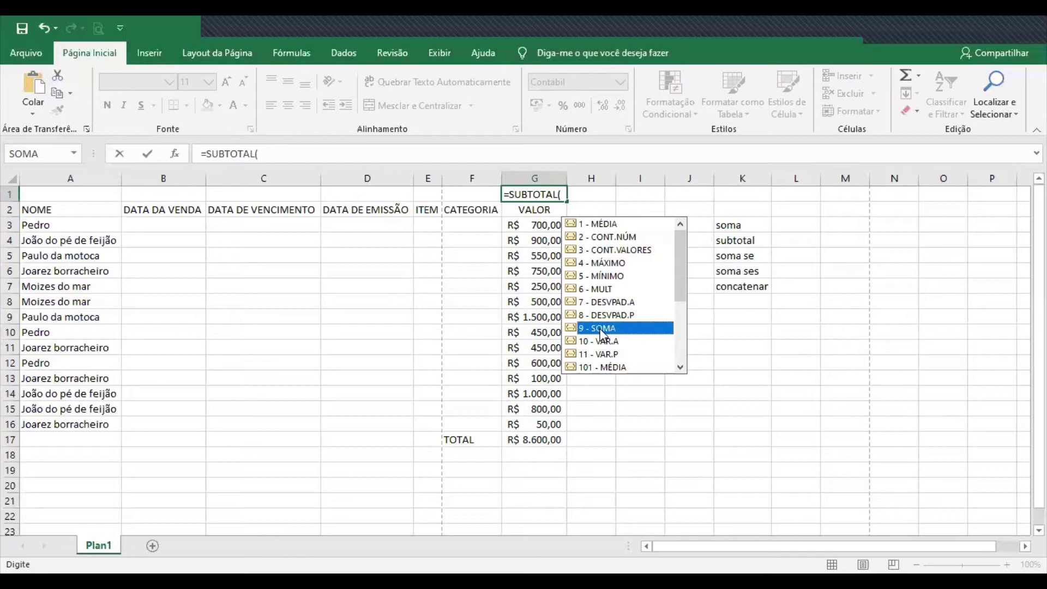
{"action": "double_click", "coordinate": [600, 328]}
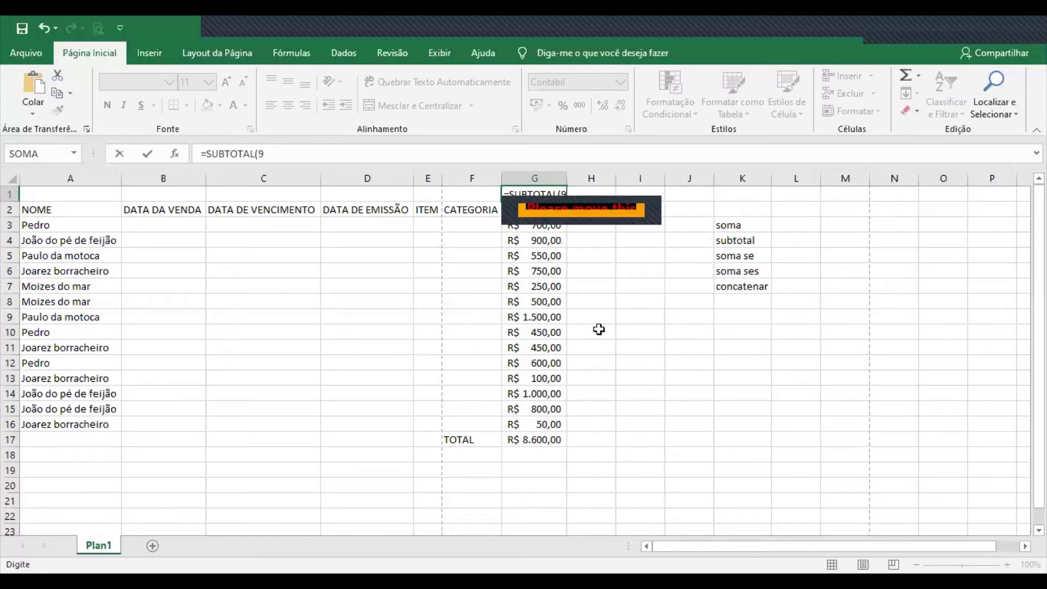
Complete the SUBTOTAL formula in G1 with the range G3:G16 and confirm it.
{"action": "type", "text": ";"}
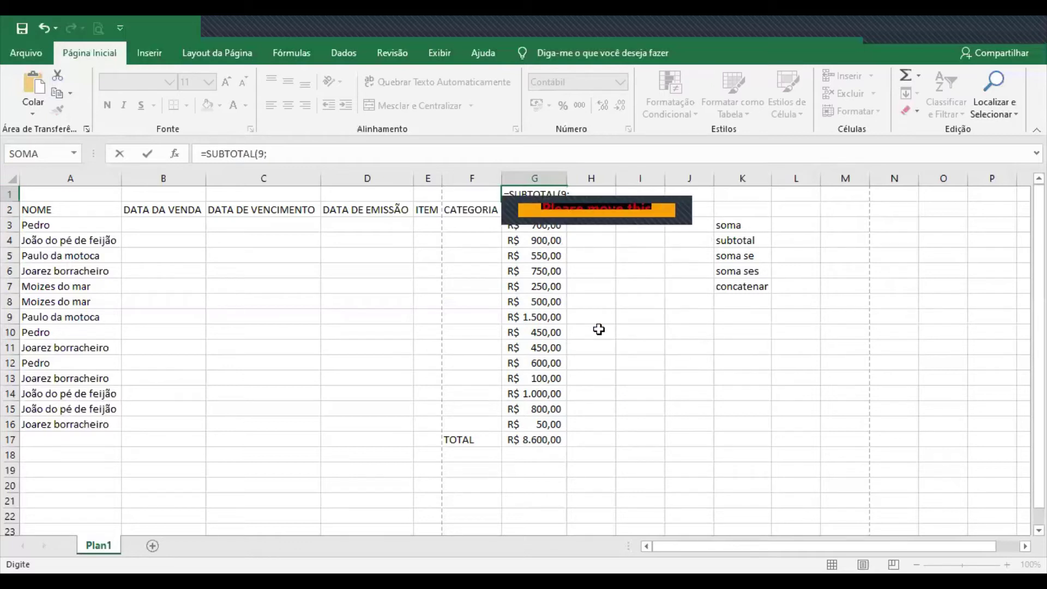
{"action": "left_click", "coordinate": [552, 229]}
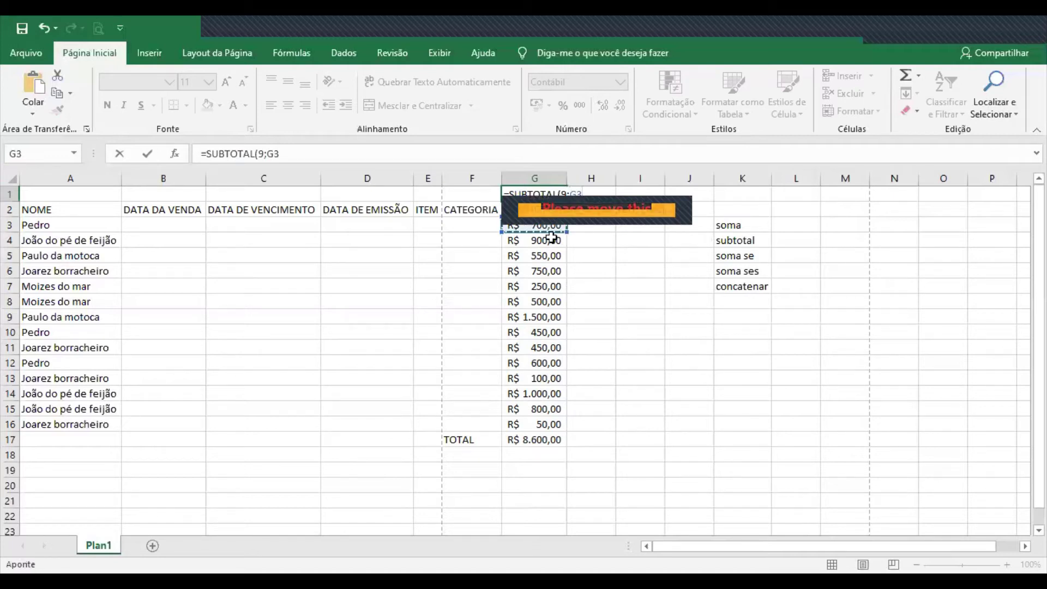
{"action": "left_click_drag", "start_coordinate": [552, 237], "coordinate": [554, 426]}
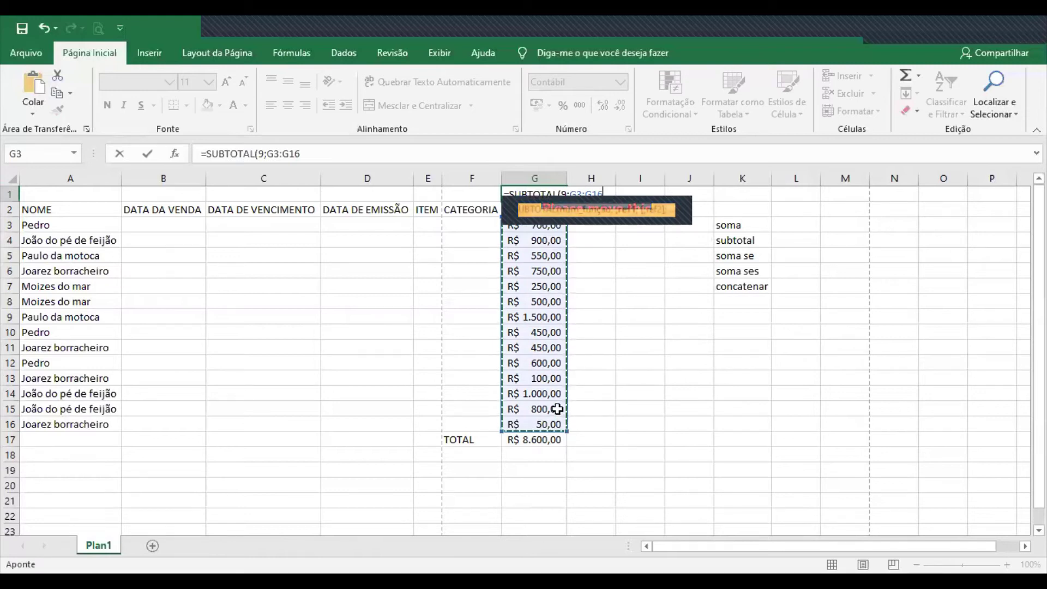
{"action": "type", "text": ")"}
{"action": "key", "text": "Return"}
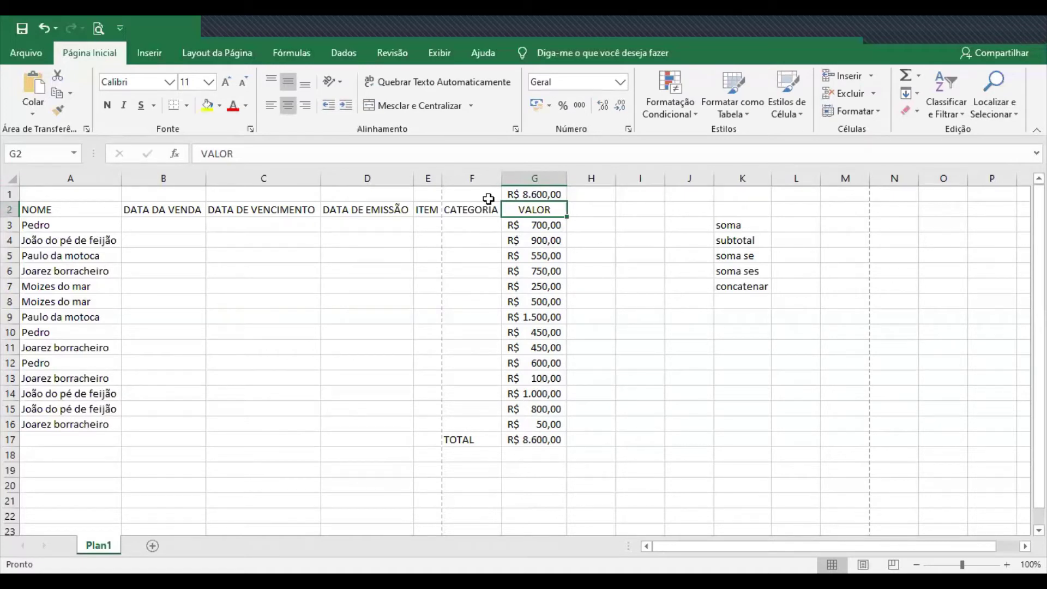
Enter the category roupa in cells F3 and F4 of the CATEGORIA column.
{"action": "left_click", "coordinate": [480, 227]}
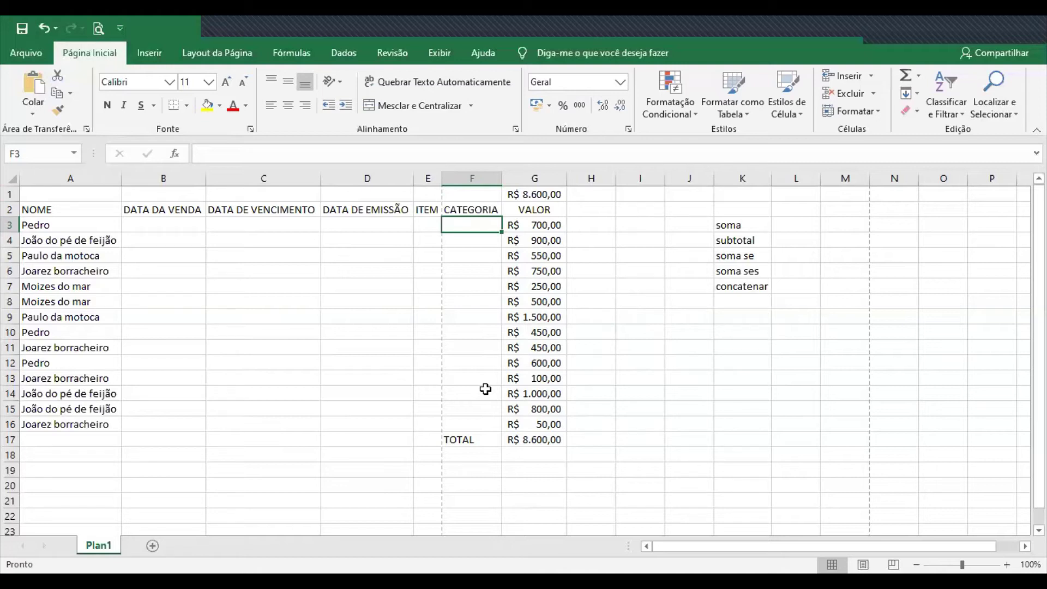
{"action": "type", "text": "roupa"}
{"action": "key", "text": "Return"}
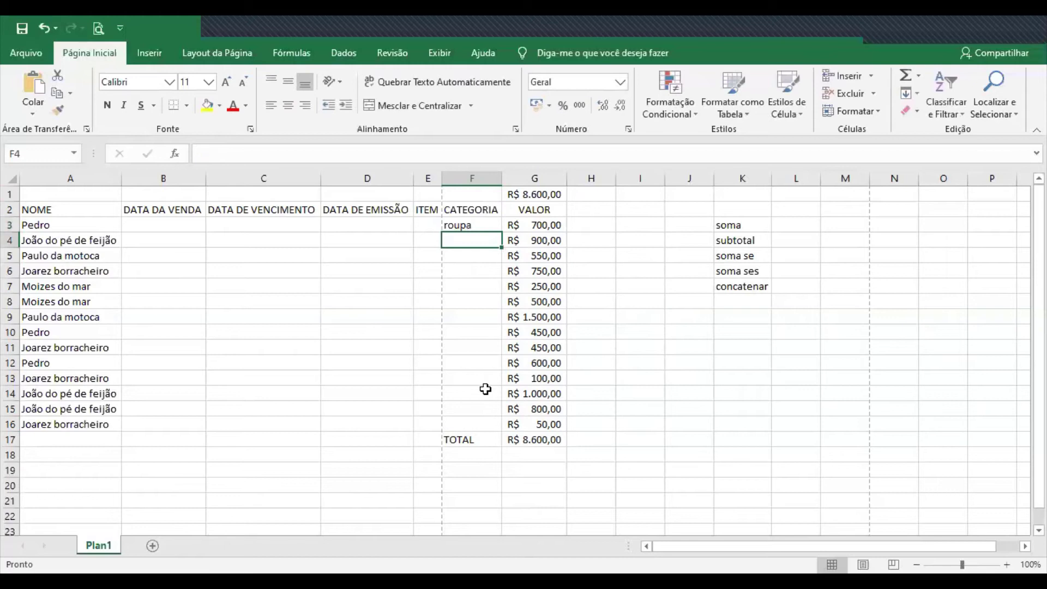
{"action": "type", "text": "roupa"}
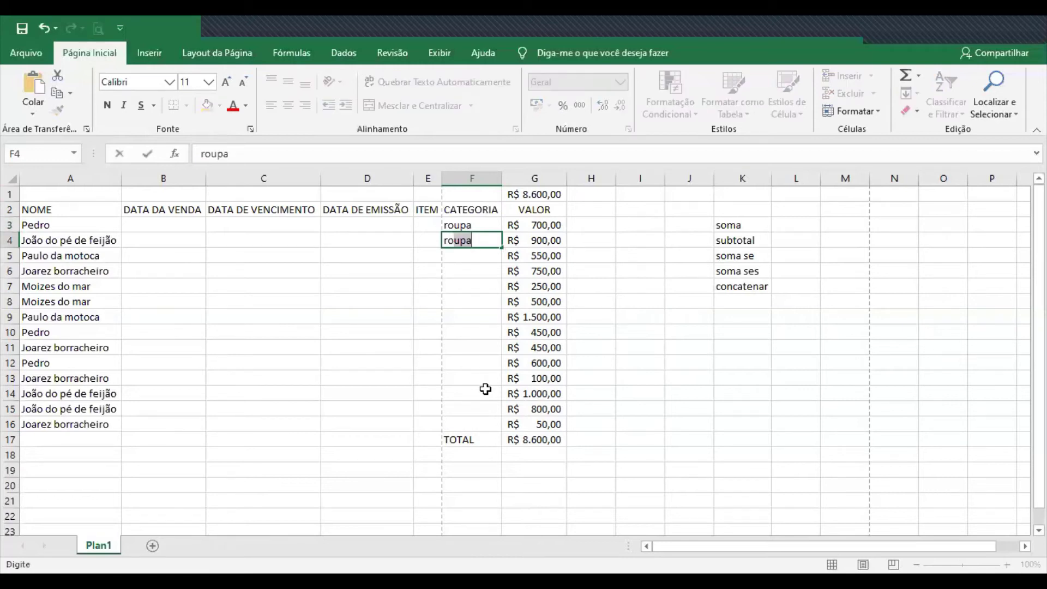
{"action": "key", "text": "Return"}
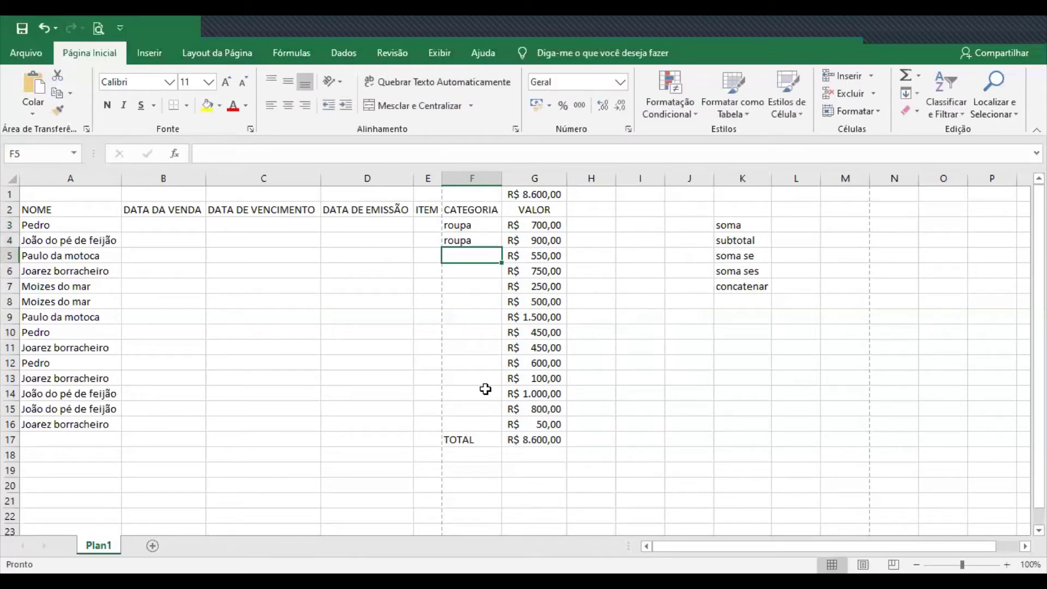
Enter acessório in F5, copy it into F6, and enter Sapato in F7.
{"action": "type", "text": "acessório"}
{"action": "key", "text": "Return"}
{"action": "key", "text": "Up"}
{"action": "key", "text": "ctrl+c"}
{"action": "key", "text": "Down"}
{"action": "key", "text": "ctrl+v"}
{"action": "key", "text": "Down"}
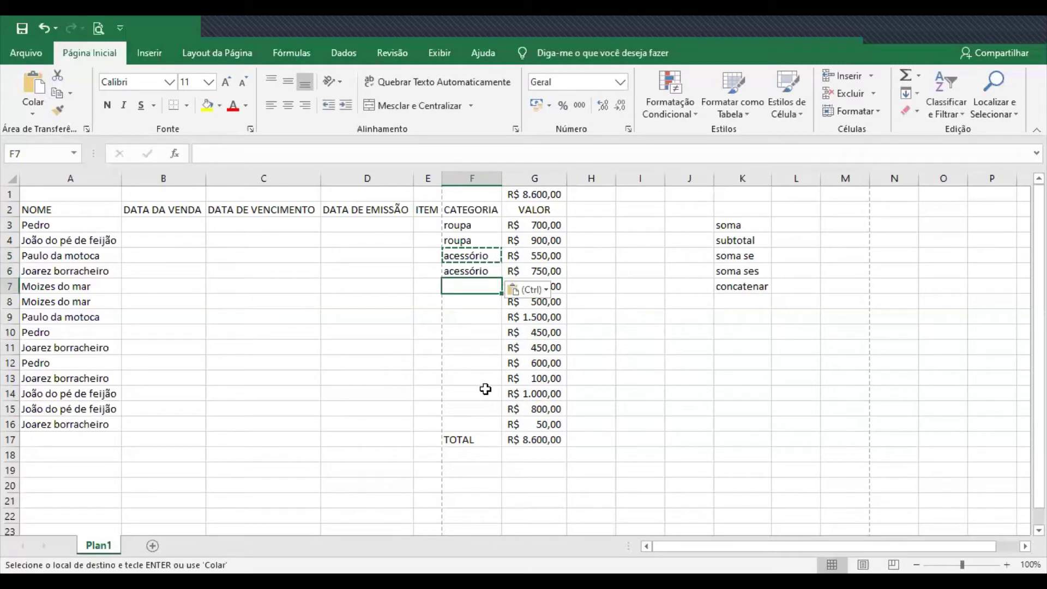
{"action": "type", "text": "Sapato"}
{"action": "key", "text": "Return"}
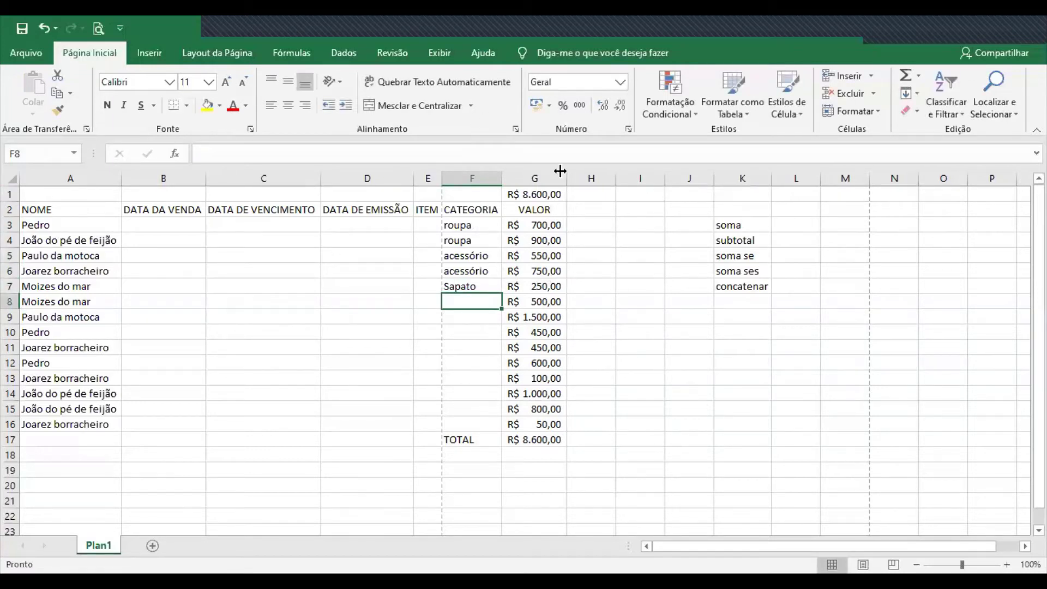
Apply a filter to the header row from NOME to VALOR (A2:G2).
{"action": "left_click_drag", "start_coordinate": [538, 212], "coordinate": [103, 209]}
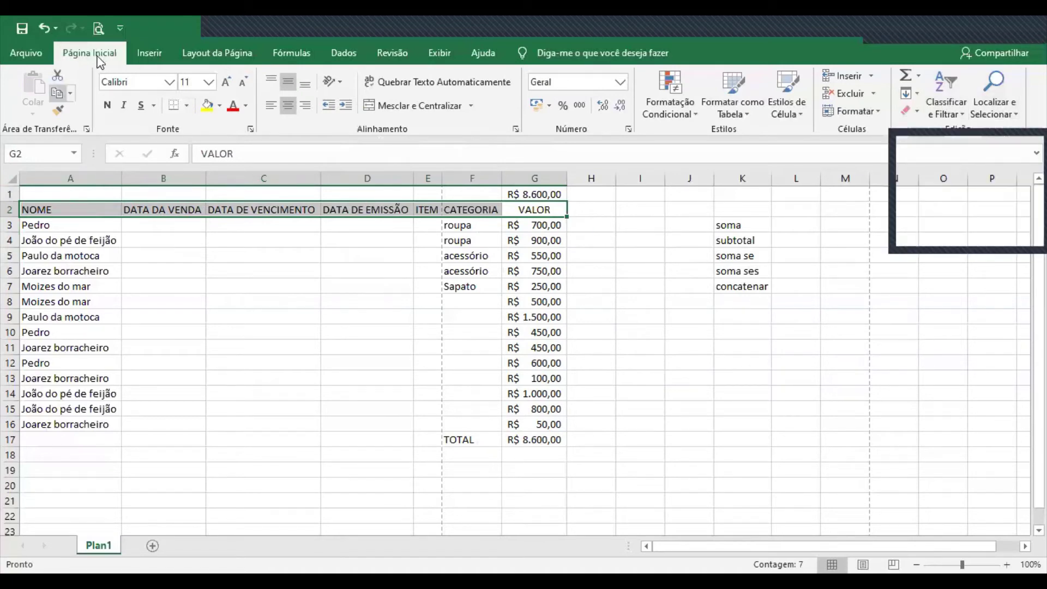
{"action": "left_click", "coordinate": [944, 96]}
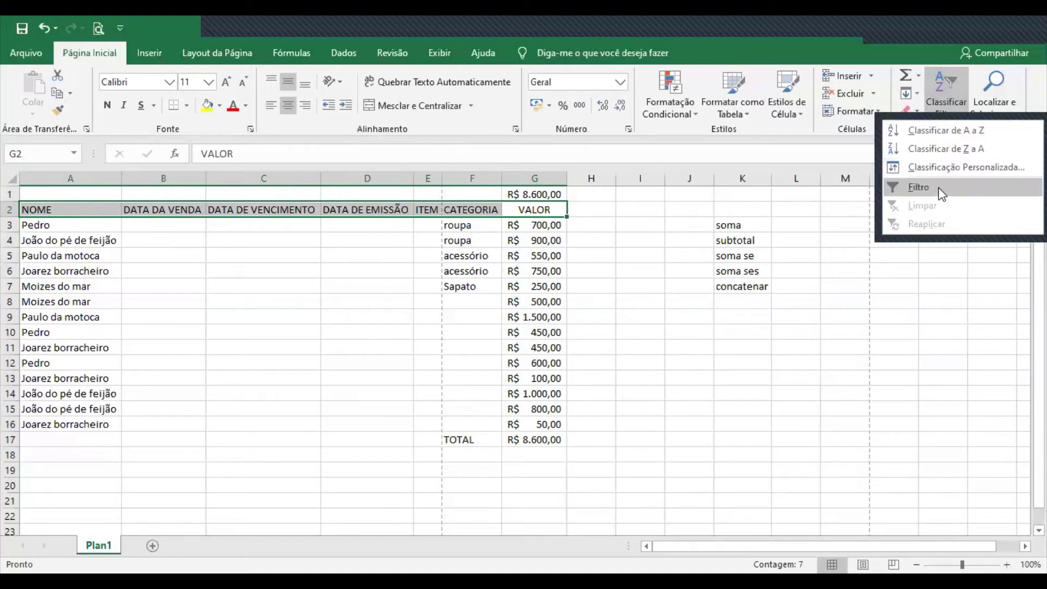
{"action": "left_click", "coordinate": [939, 188]}
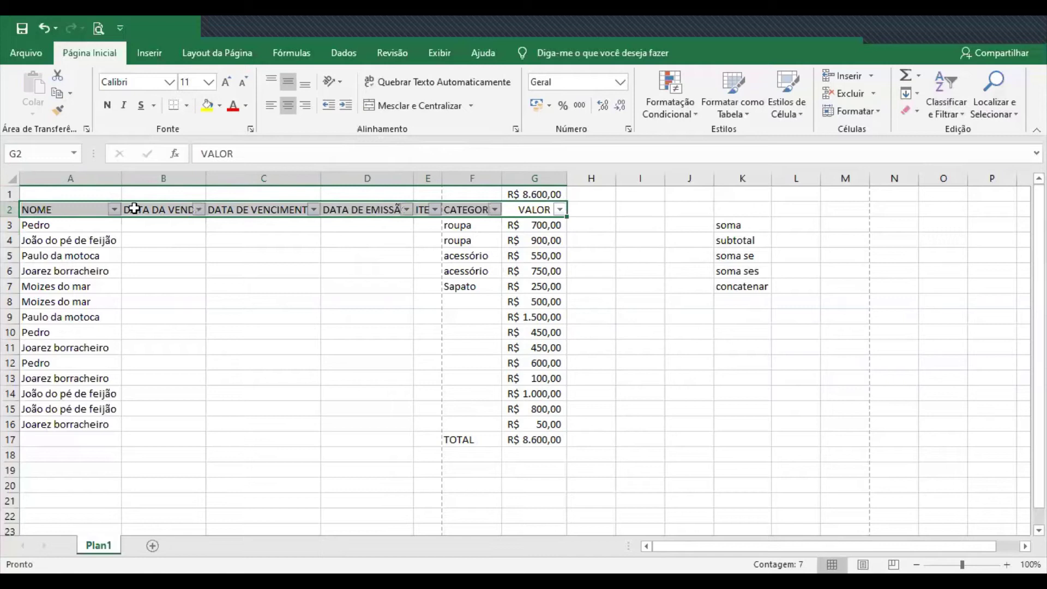
{"action": "left_click", "coordinate": [588, 298]}
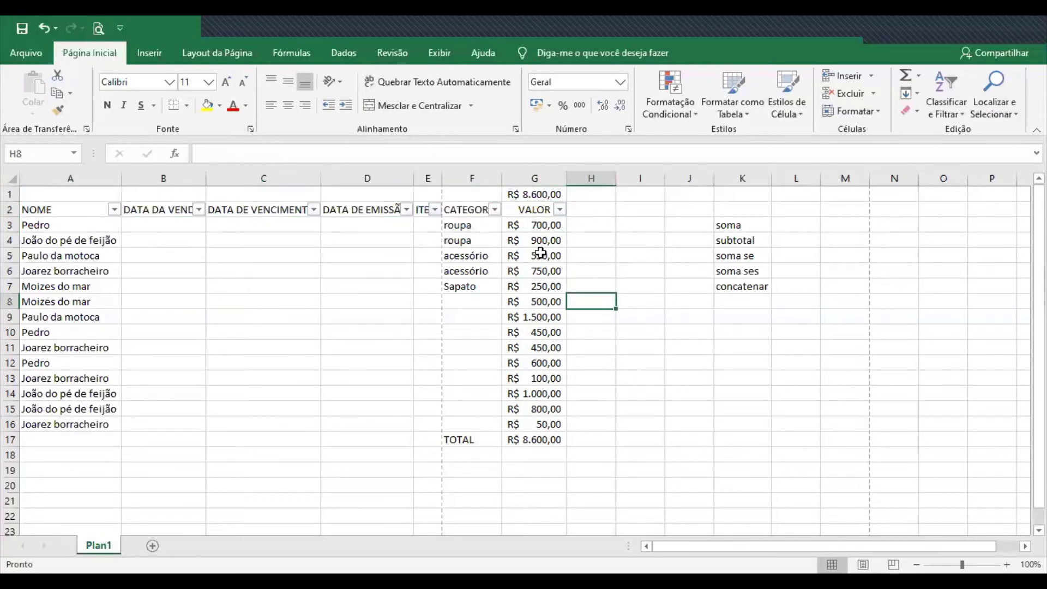
AutoFit the widths of columns A through G so the headers fit beside their filter arrows.
{"action": "left_click_drag", "start_coordinate": [547, 182], "coordinate": [103, 179]}
{"action": "double_click", "coordinate": [206, 178]}
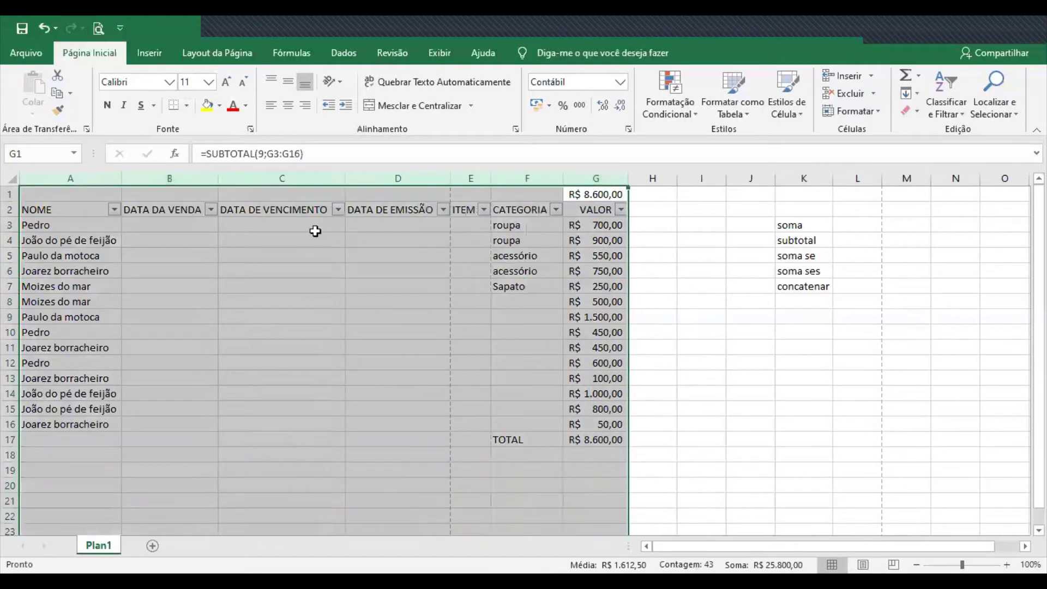
{"action": "left_click", "coordinate": [319, 239]}
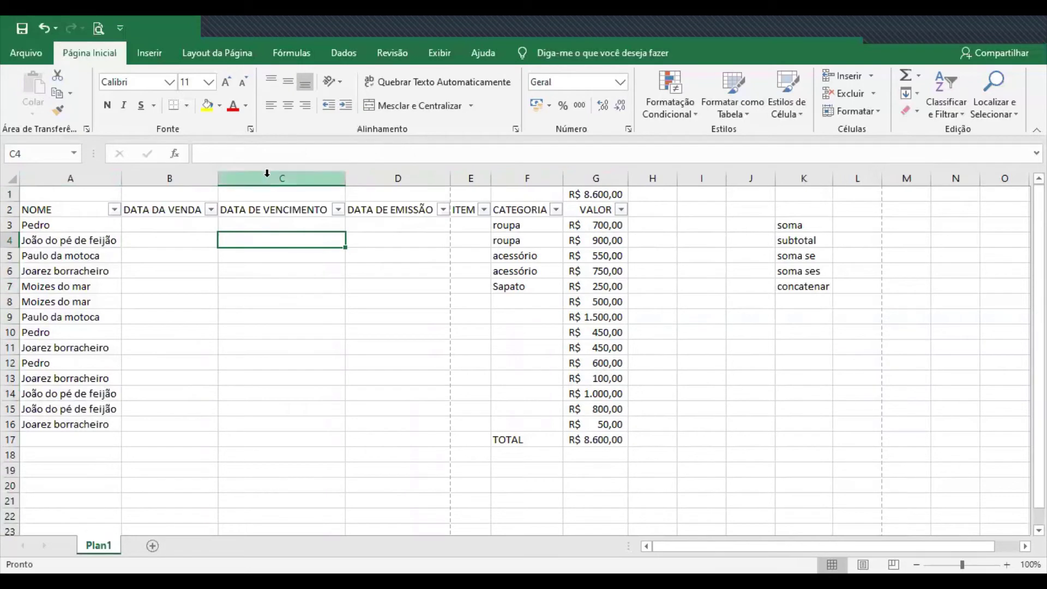
Filter the NOME column to the customer listed in A3 only and check the SUBTOTAL formula in G1.
{"action": "left_click", "coordinate": [114, 210]}
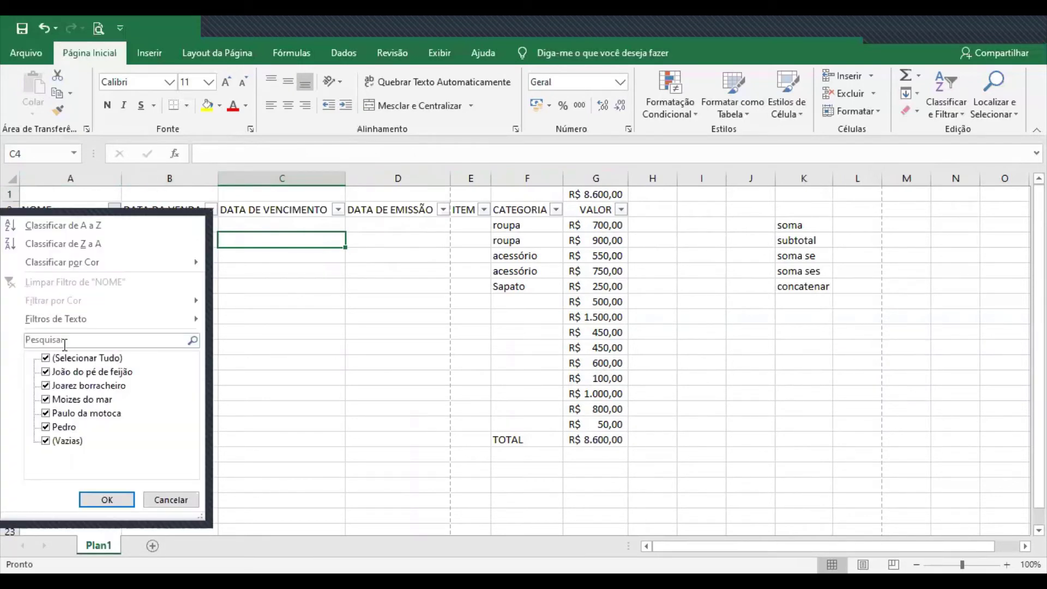
{"action": "left_click", "coordinate": [46, 362]}
{"action": "left_click", "coordinate": [55, 427]}
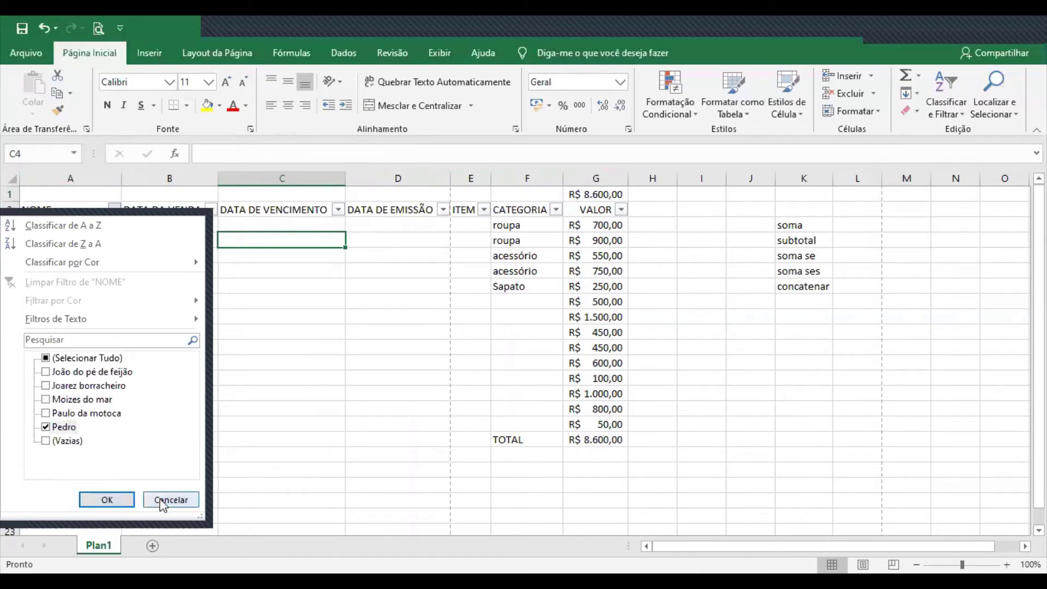
{"action": "left_click", "coordinate": [118, 499]}
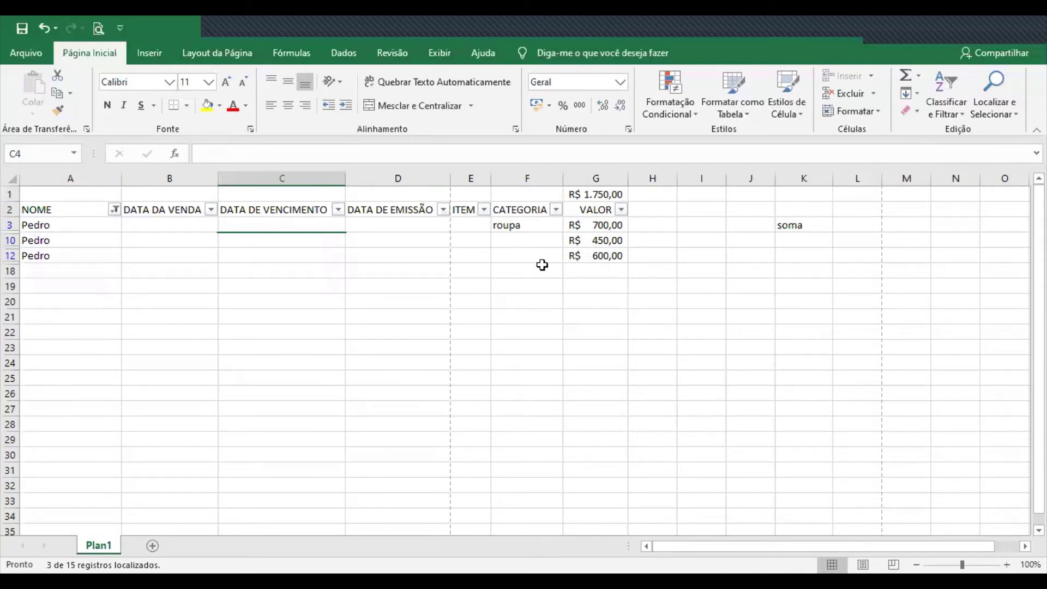
{"action": "left_click", "coordinate": [561, 268]}
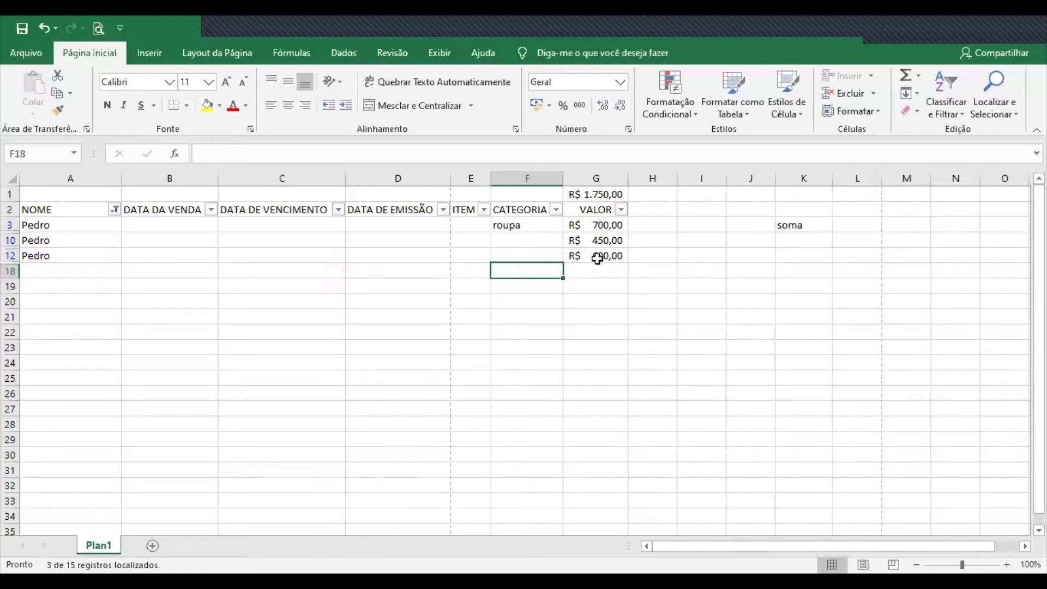
{"action": "left_click", "coordinate": [598, 193]}
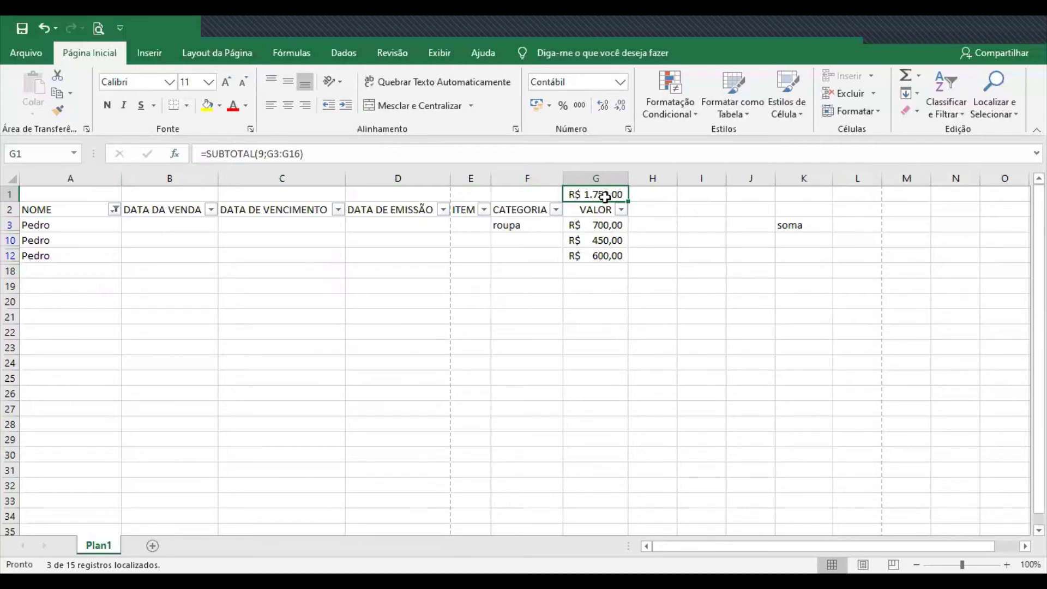
Change the NOME filter to show only the customer listed in A7 and A8.
{"action": "left_click", "coordinate": [115, 210]}
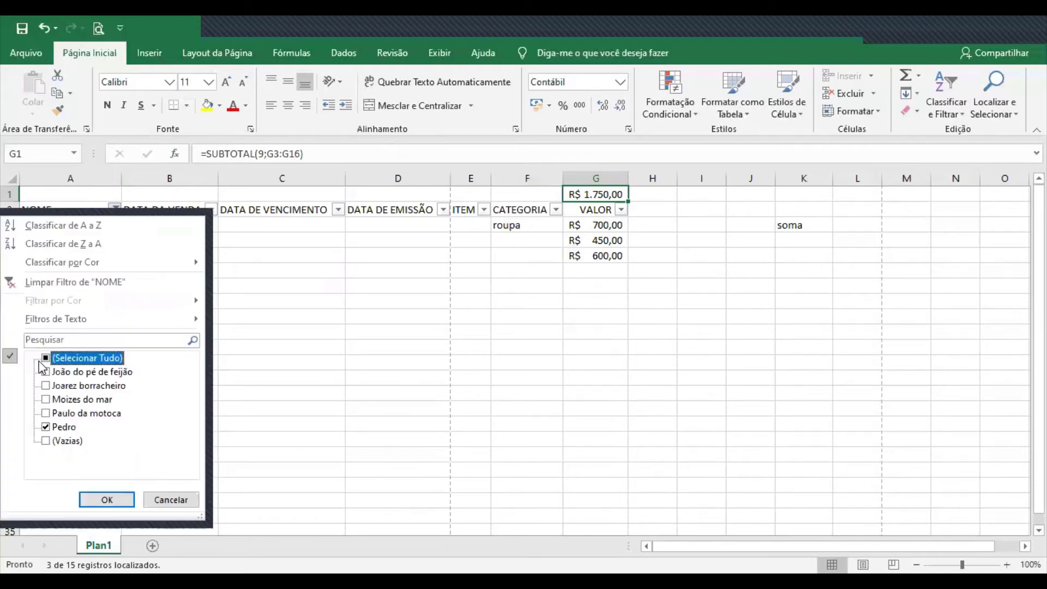
{"action": "left_click", "coordinate": [45, 359]}
{"action": "left_click", "coordinate": [46, 358]}
{"action": "left_click", "coordinate": [46, 400]}
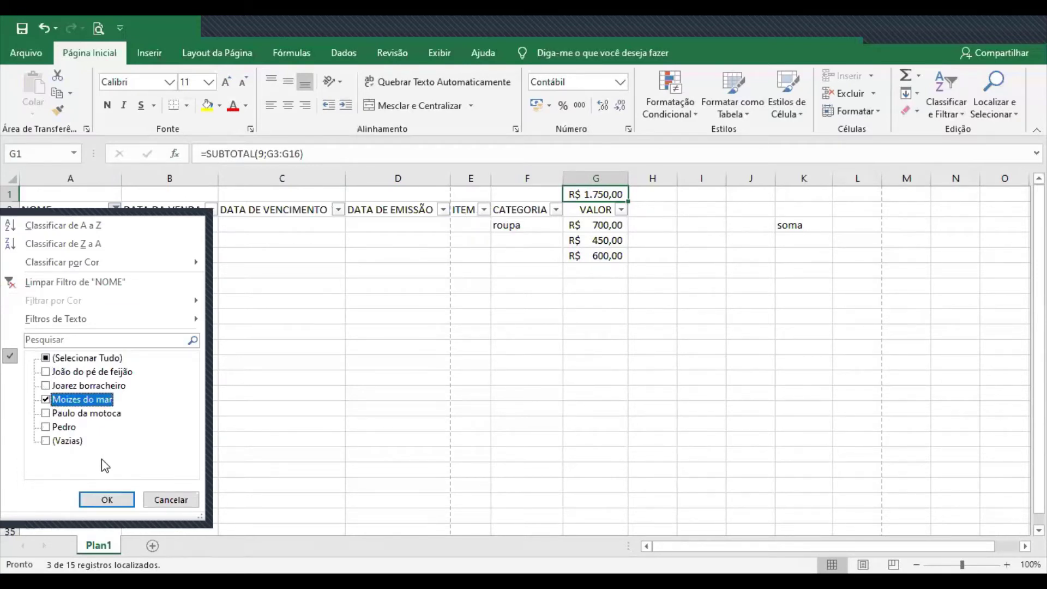
{"action": "left_click", "coordinate": [106, 500]}
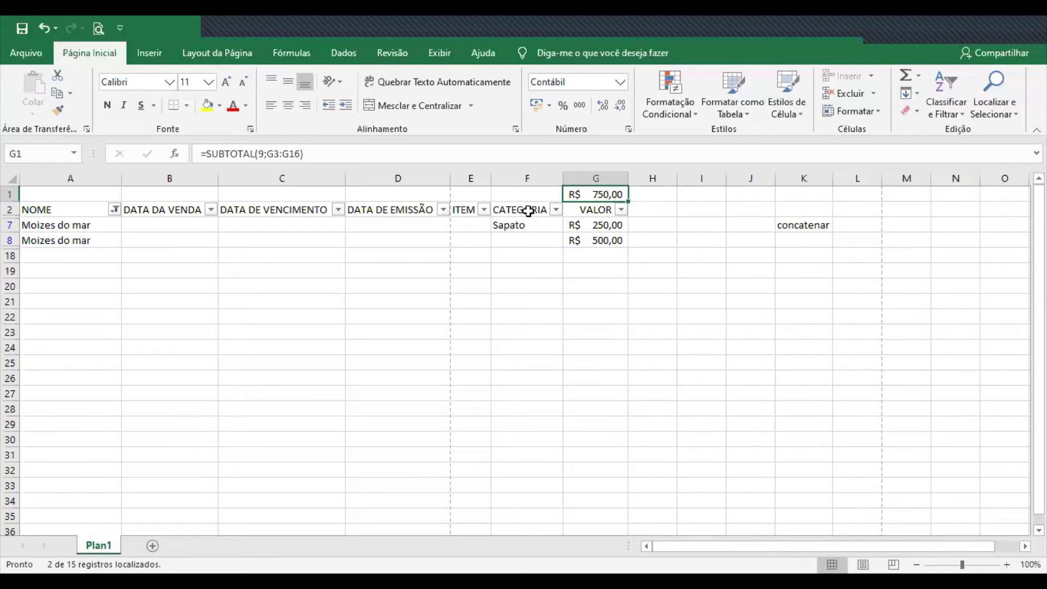
Filter the CATEGORIA column to show only Sapato rows.
{"action": "left_click", "coordinate": [556, 210]}
{"action": "left_click", "coordinate": [404, 358]}
{"action": "left_click", "coordinate": [409, 372]}
{"action": "left_click", "coordinate": [473, 501]}
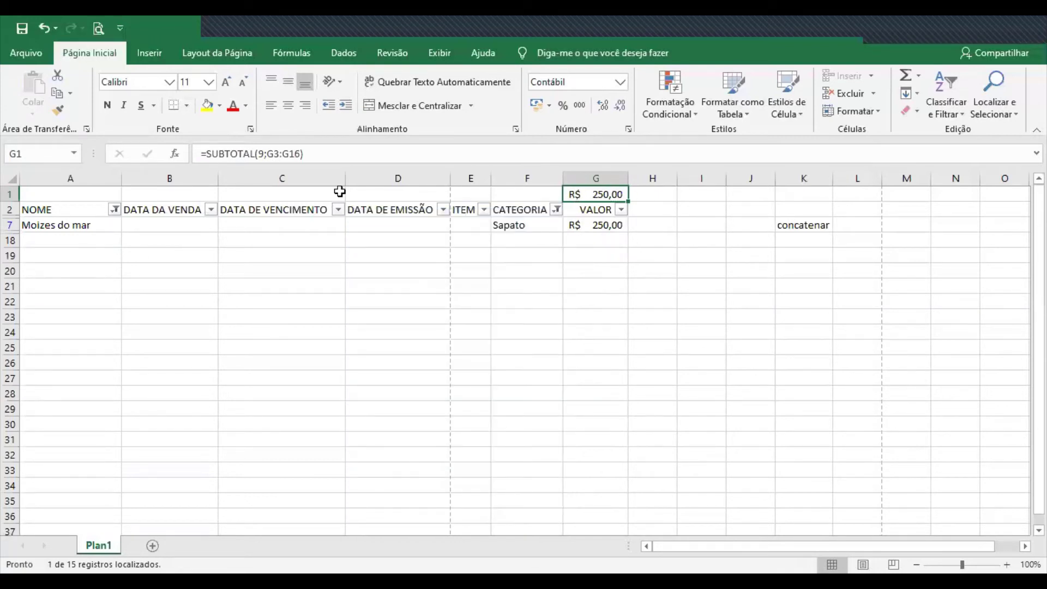
Remove the filter from the header row so all sales rows are shown.
{"action": "left_click", "coordinate": [935, 109]}
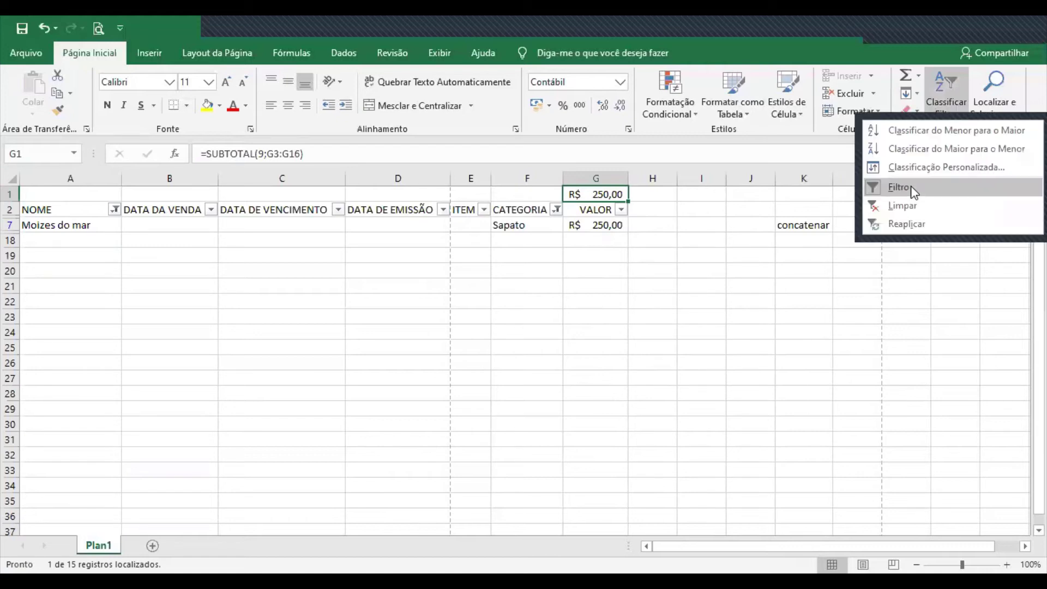
{"action": "left_click", "coordinate": [876, 192]}
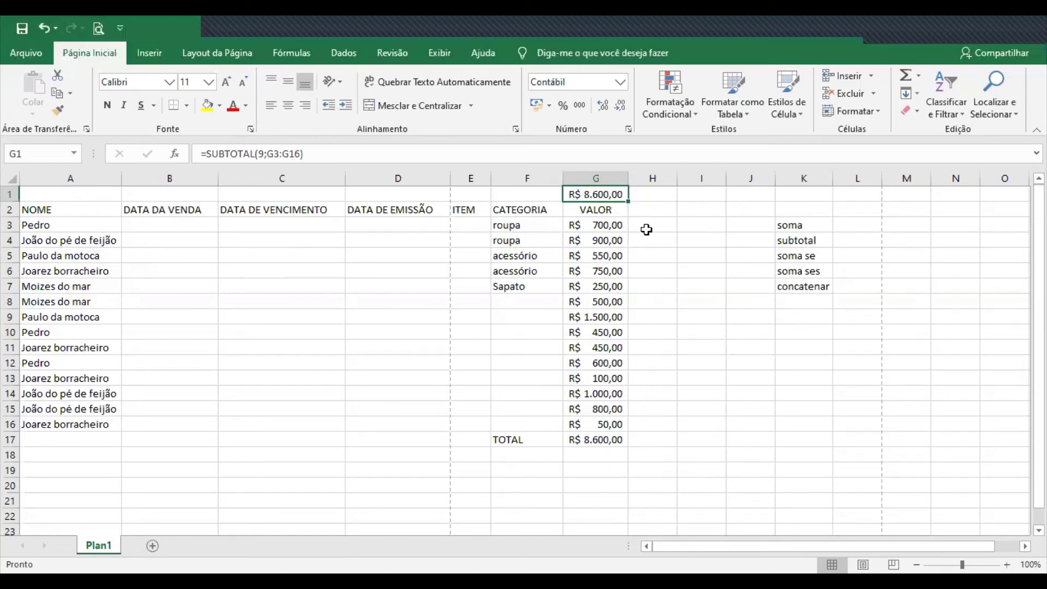
{"action": "left_click_drag", "start_coordinate": [29, 212], "coordinate": [610, 196]}
{"action": "left_click", "coordinate": [610, 195]}
{"action": "left_click", "coordinate": [811, 256]}
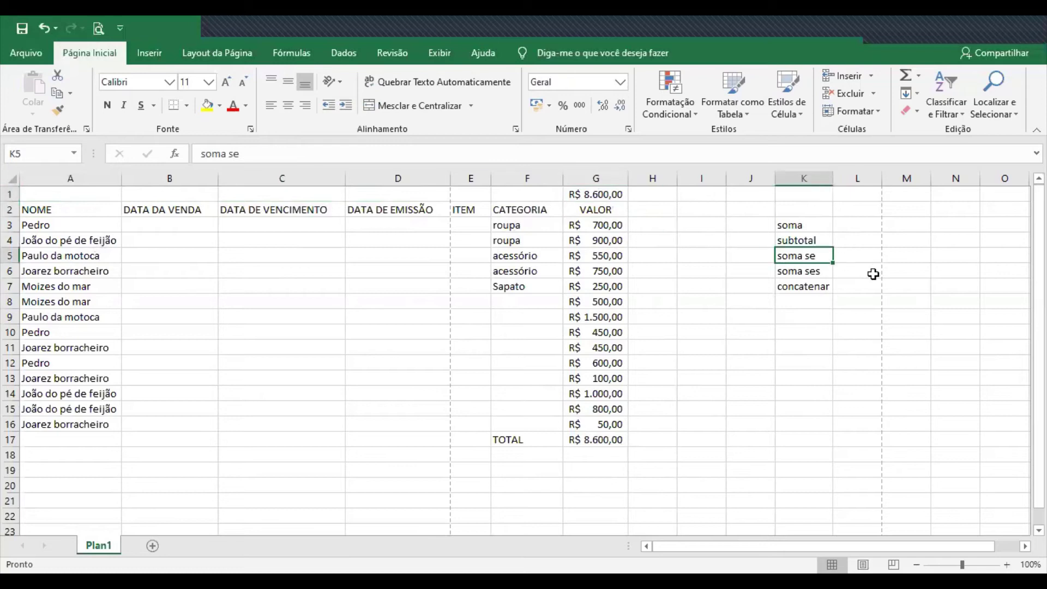
Begin a SOMASE formula in cell I2 with G3:G16 as its first argument.
{"action": "left_click", "coordinate": [692, 207]}
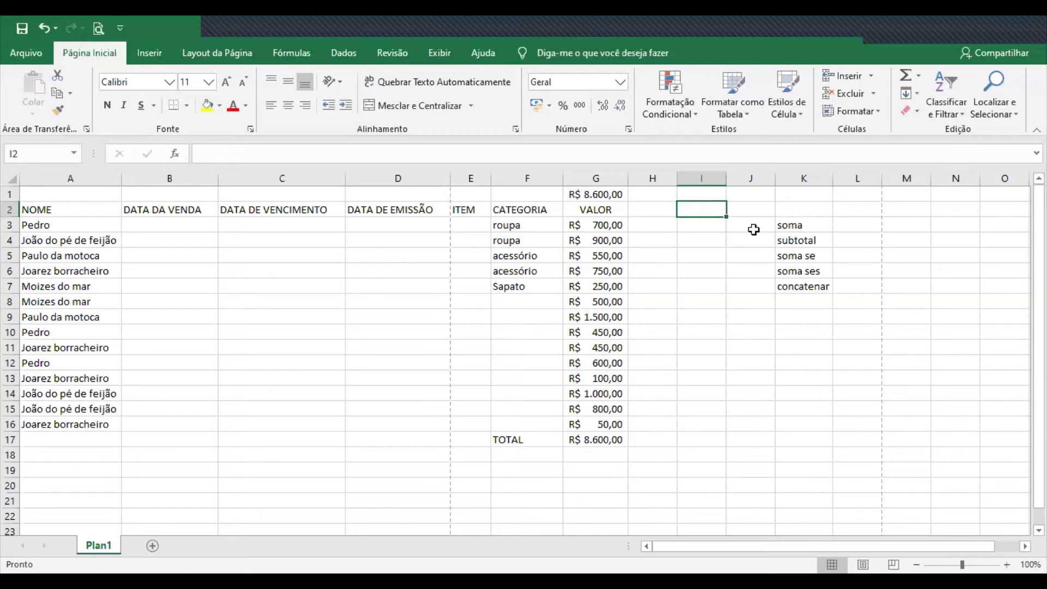
{"action": "type", "text": "="}
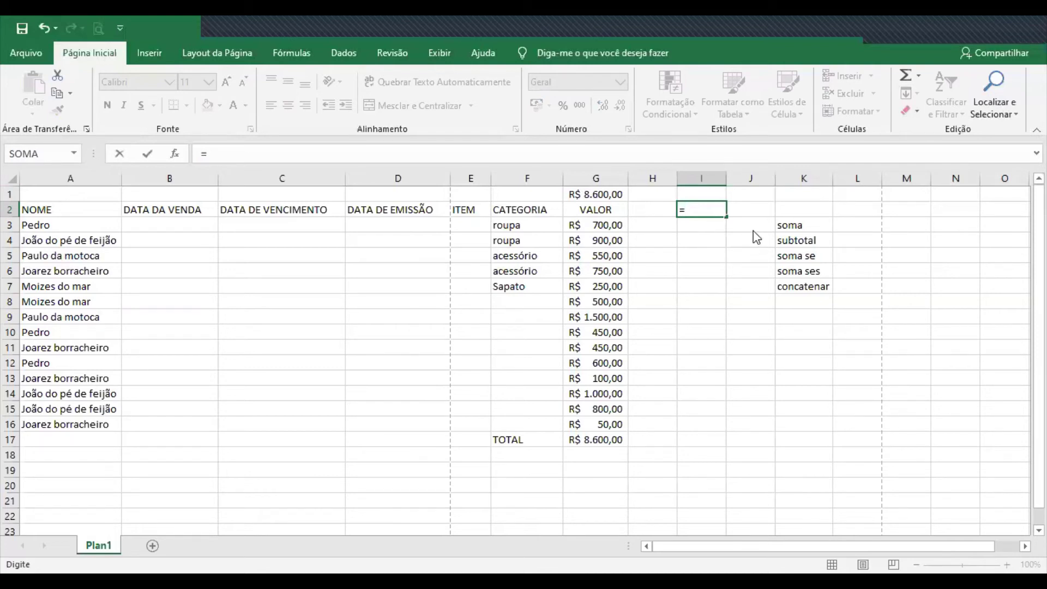
{"action": "type", "text": "somase"}
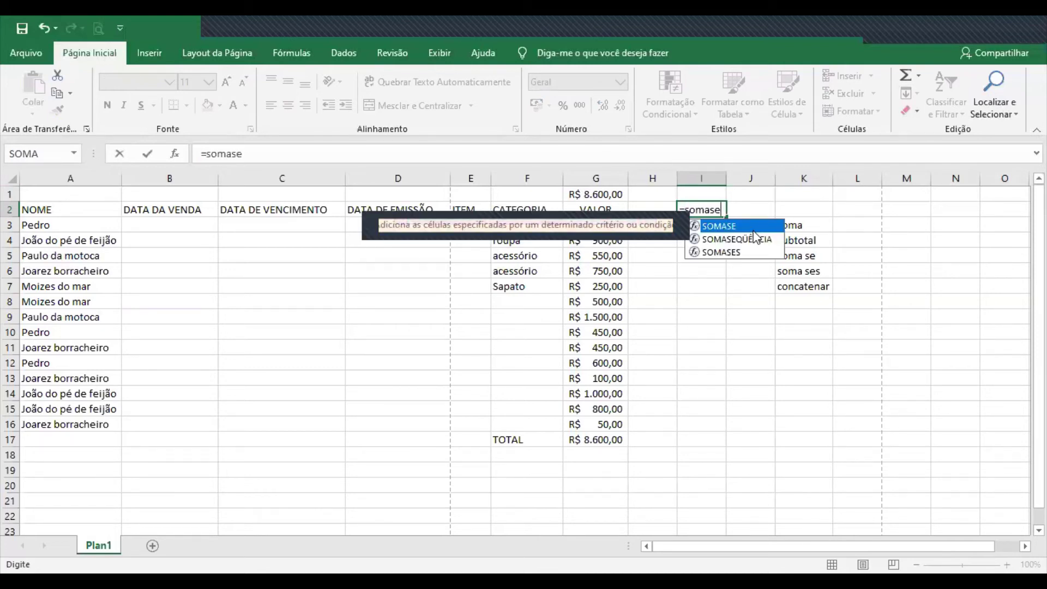
{"action": "key", "text": "Tab"}
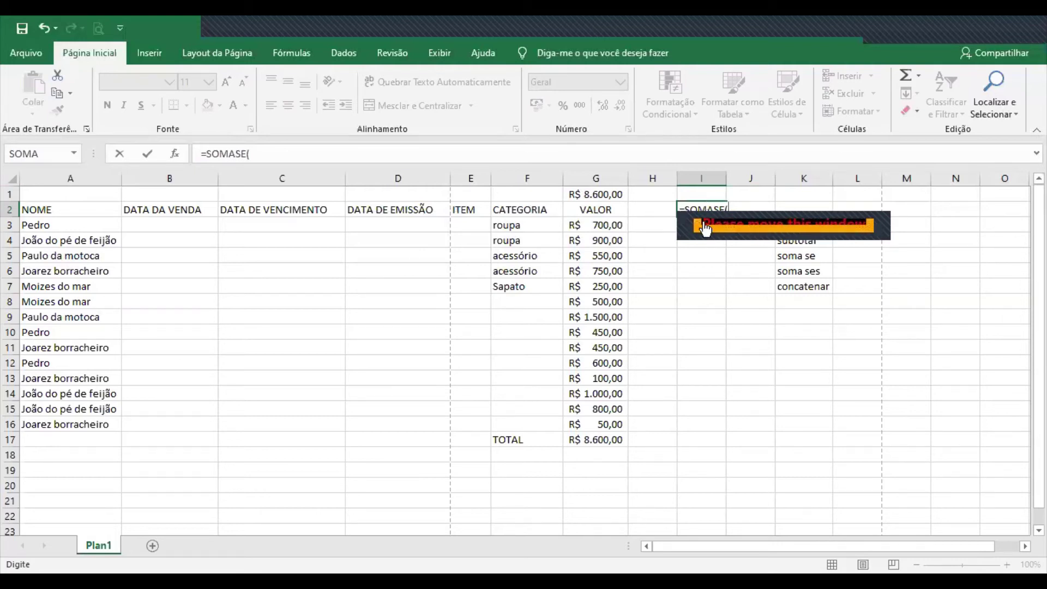
{"action": "left_click", "coordinate": [607, 230]}
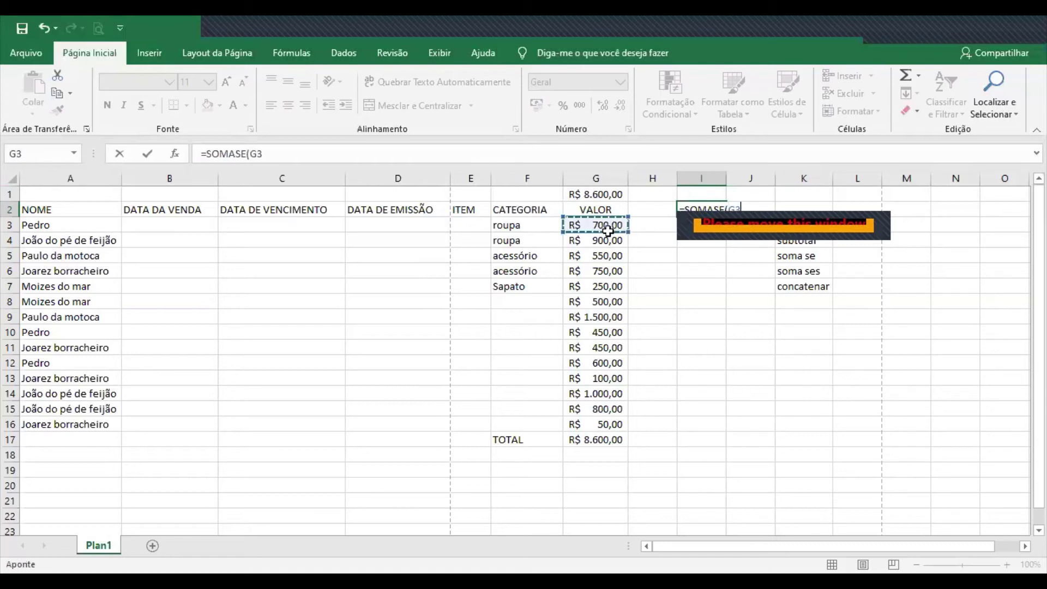
{"action": "left_click_drag", "start_coordinate": [608, 230], "coordinate": [610, 431]}
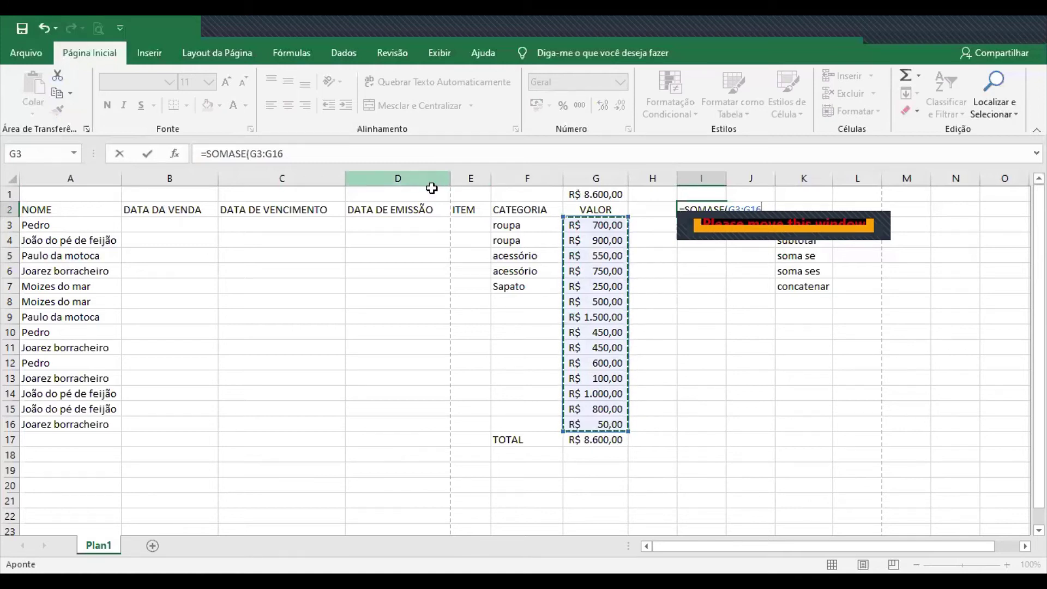
{"action": "type", "text": ";"}
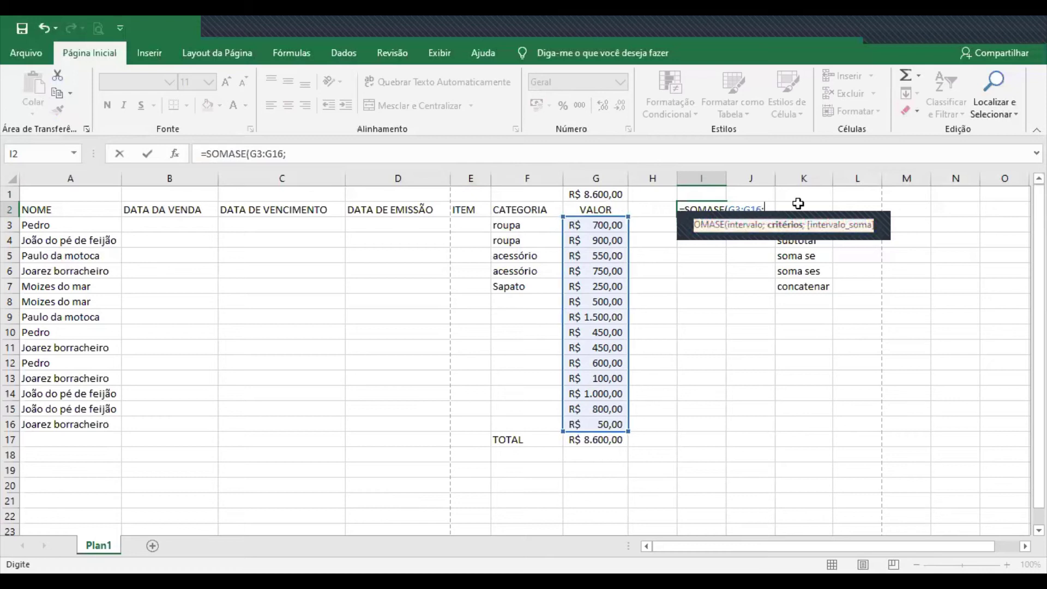
Use F3 as the SOMASE criterion and change the criteria range to F3:F16.
{"action": "left_click", "coordinate": [529, 225]}
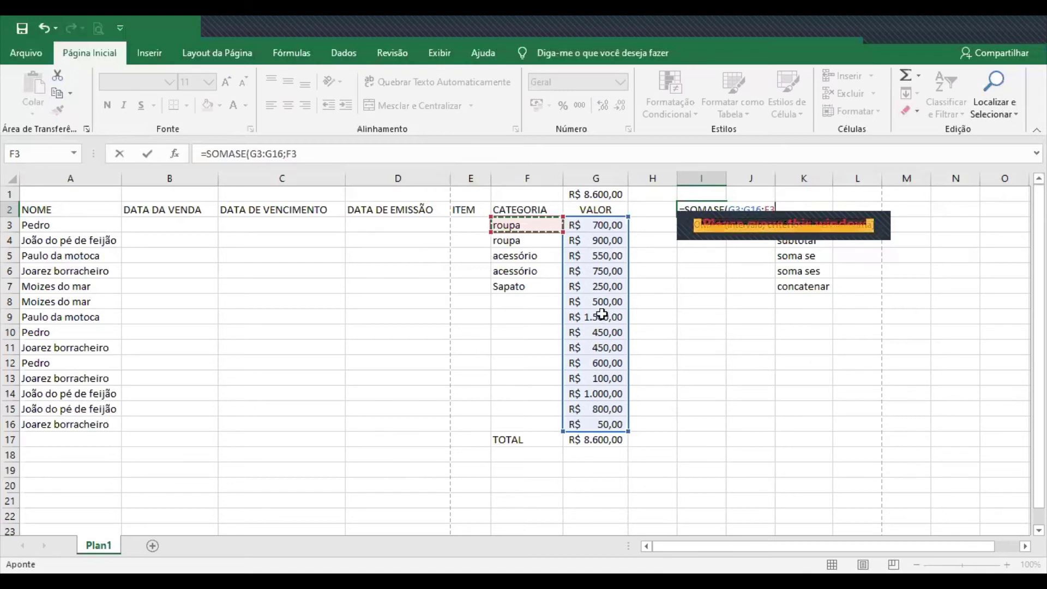
{"action": "left_click", "coordinate": [628, 285]}
{"action": "left_click_drag", "start_coordinate": [578, 286], "coordinate": [522, 285]}
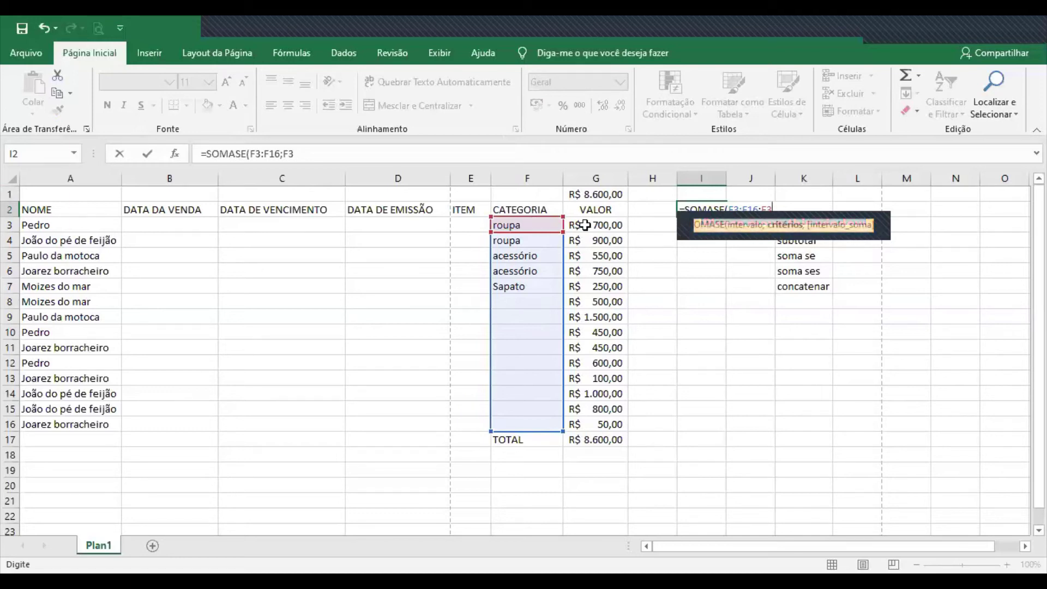
Complete the SOMASE formula in I2 with G3:G16 as the sum range.
{"action": "type", "text": ";"}
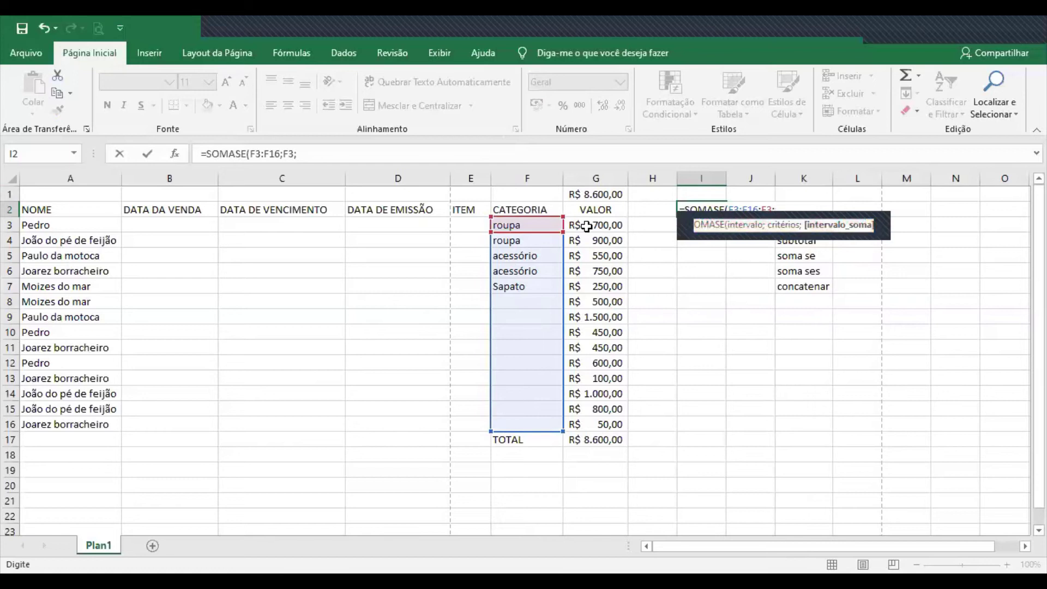
{"action": "left_click", "coordinate": [586, 226]}
{"action": "left_click_drag", "start_coordinate": [587, 226], "coordinate": [600, 424]}
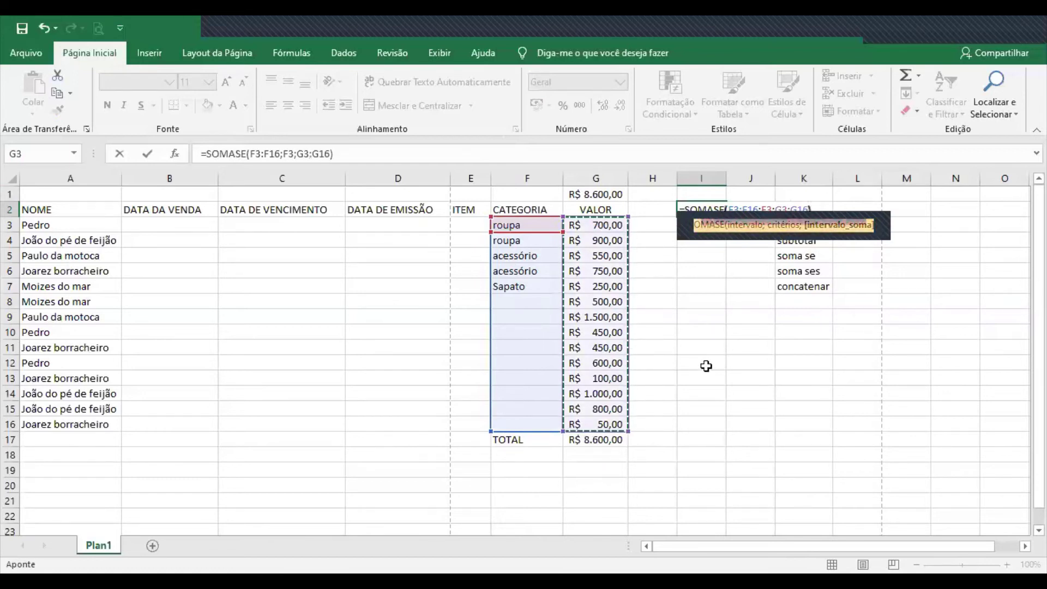
{"action": "type", "text": ")"}
{"action": "key", "text": "Return"}
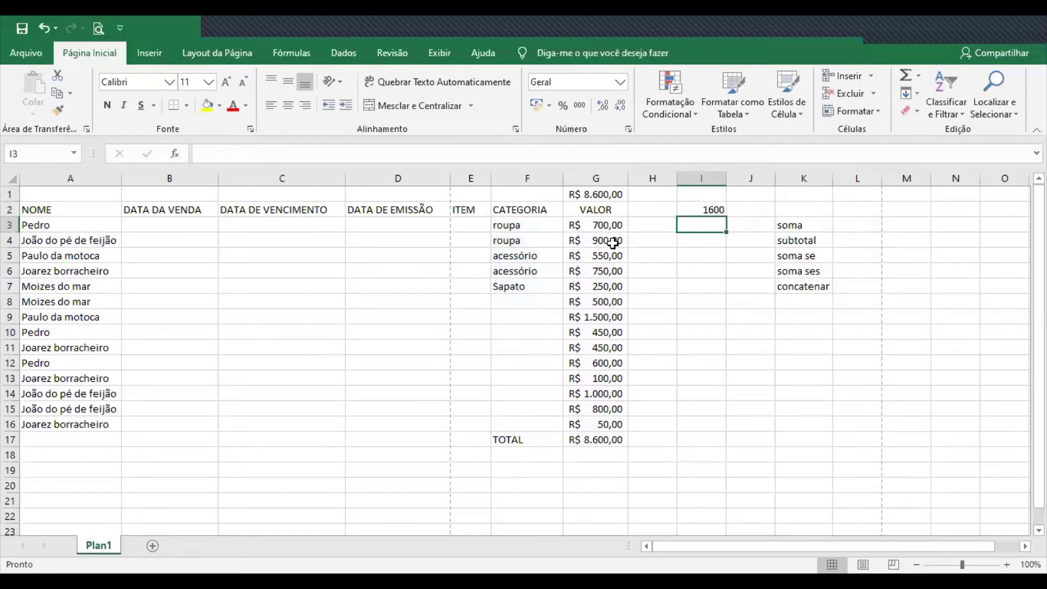
Change the criterion of the SOMASE formula in I2 to the acessório category in F5.
{"action": "left_click", "coordinate": [709, 207]}
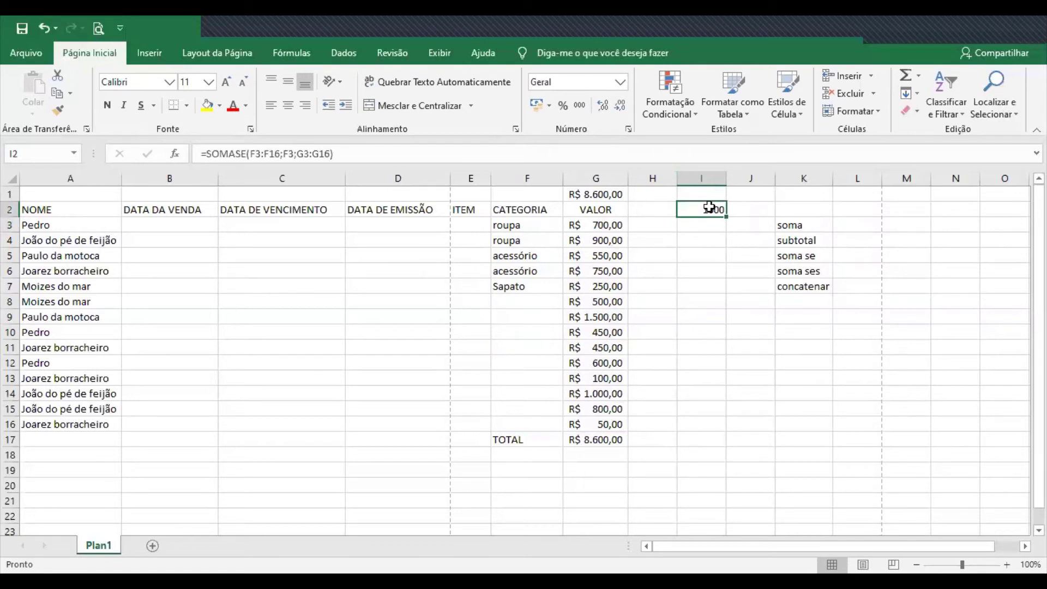
{"action": "double_click", "coordinate": [709, 207]}
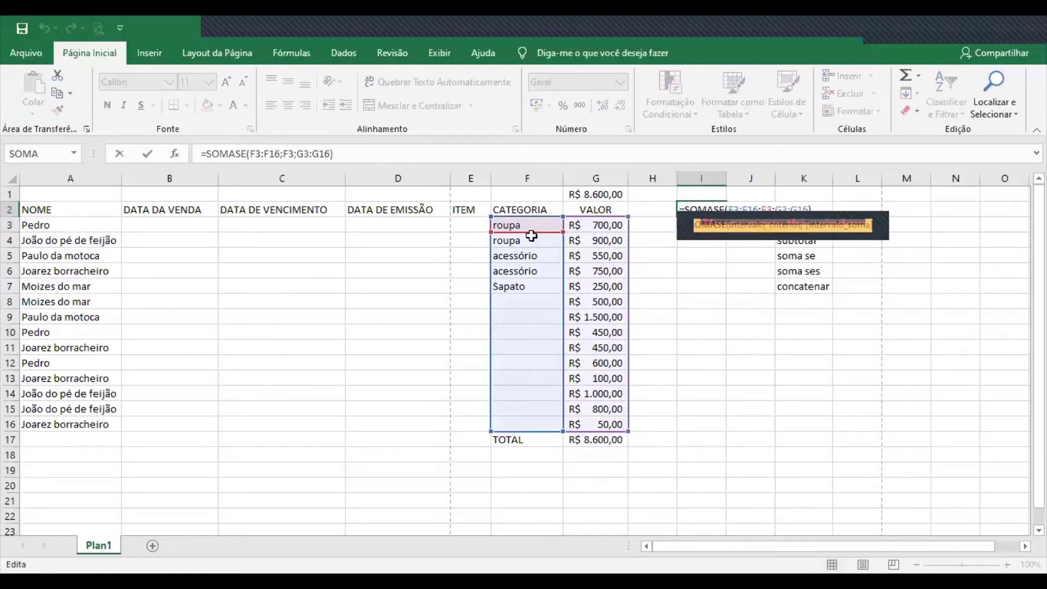
{"action": "left_click_drag", "start_coordinate": [532, 233], "coordinate": [532, 264]}
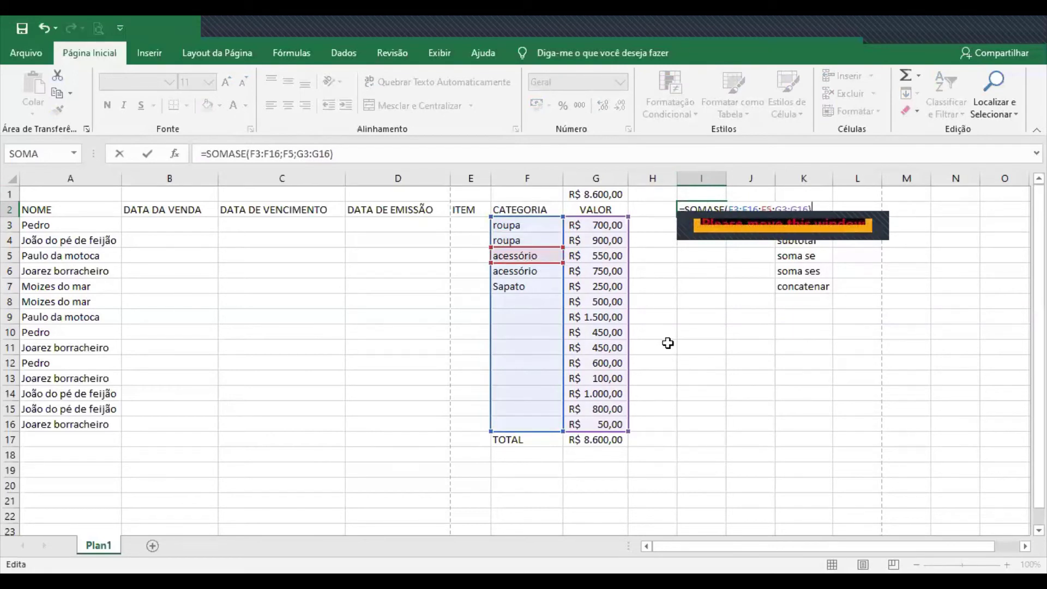
{"action": "key", "text": "Return"}
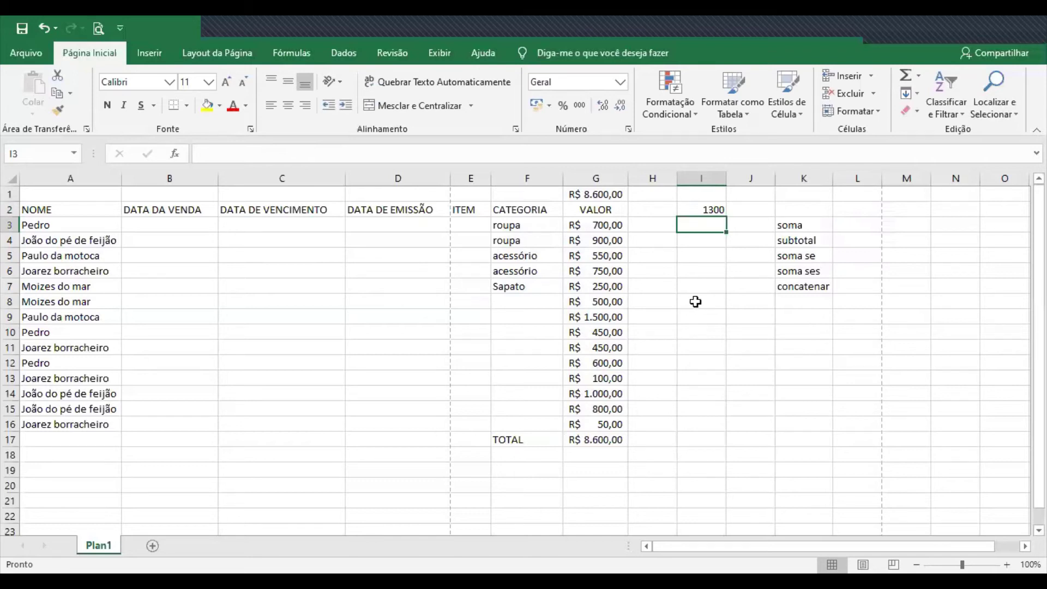
Change the SOMASE formula in I2 to use A3:A16 as the criteria range and A9 as the criterion.
{"action": "left_click", "coordinate": [711, 211]}
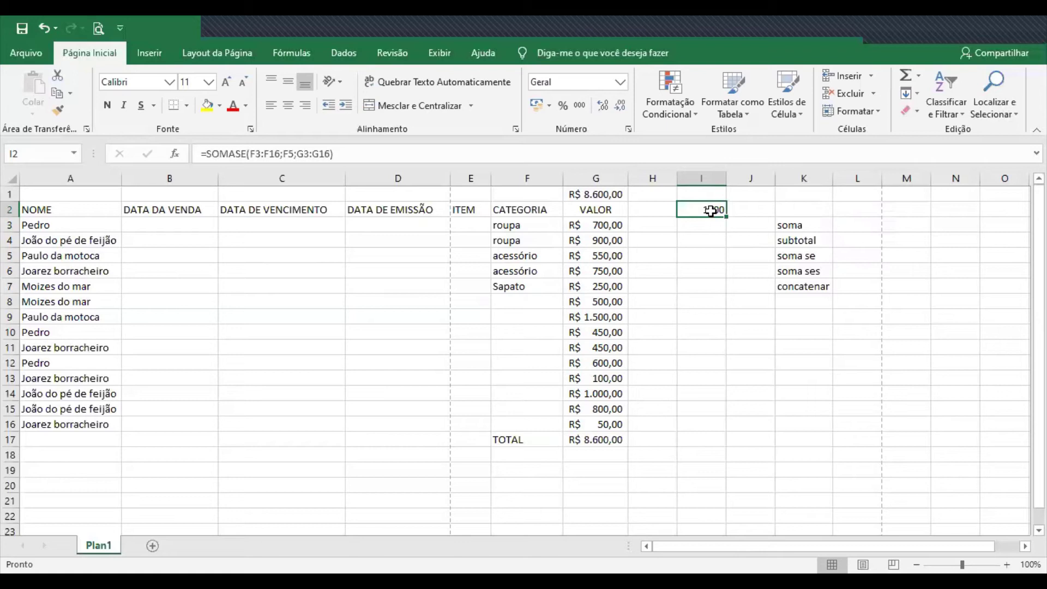
{"action": "double_click", "coordinate": [712, 211]}
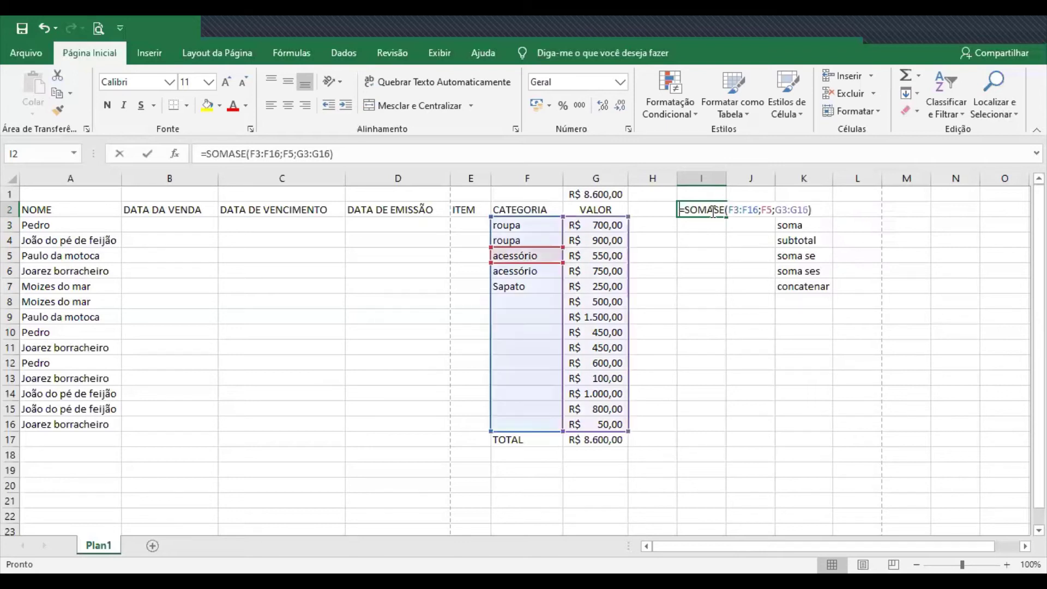
{"action": "mouse_move", "coordinate": [492, 240]}
{"action": "left_mouse_down"}
{"action": "mouse_move", "coordinate": [174, 229]}
{"action": "mouse_move", "coordinate": [83, 240]}
{"action": "left_mouse_up"}
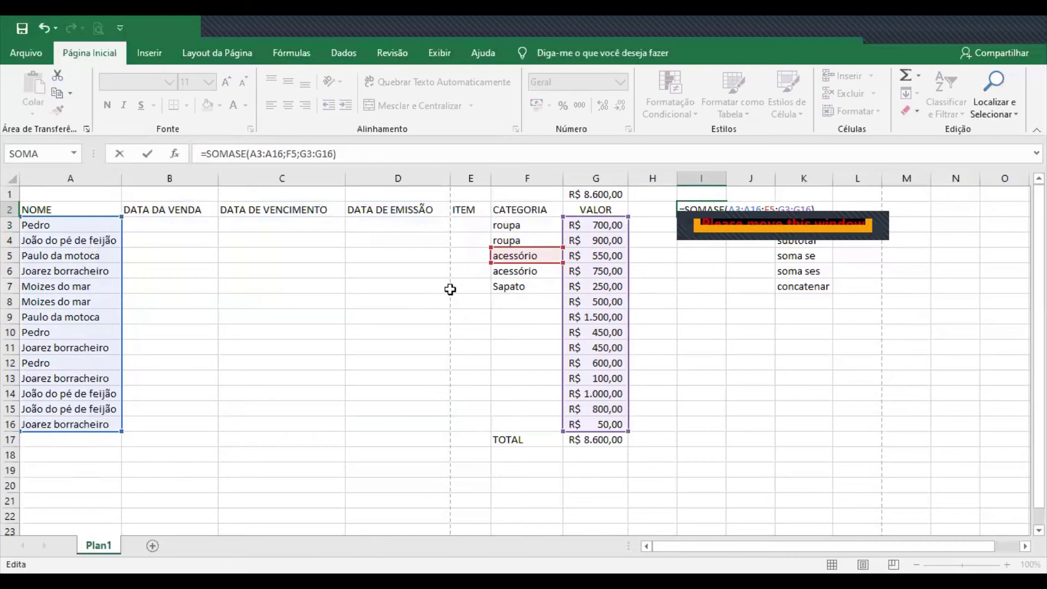
{"action": "left_click_drag", "start_coordinate": [532, 264], "coordinate": [61, 329]}
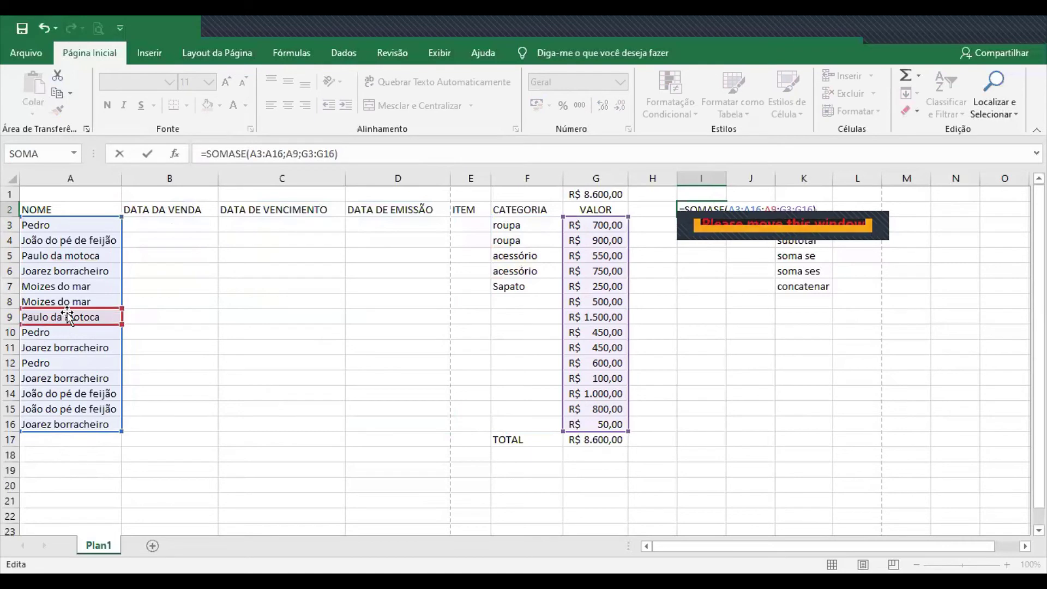
{"action": "key", "text": "Return"}
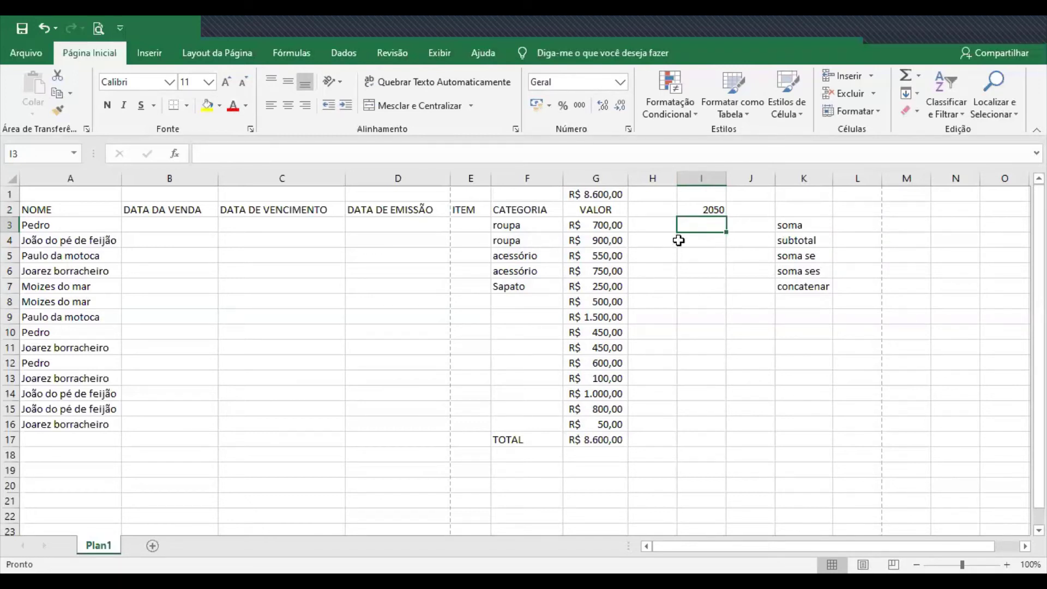
{"action": "left_click", "coordinate": [708, 210]}
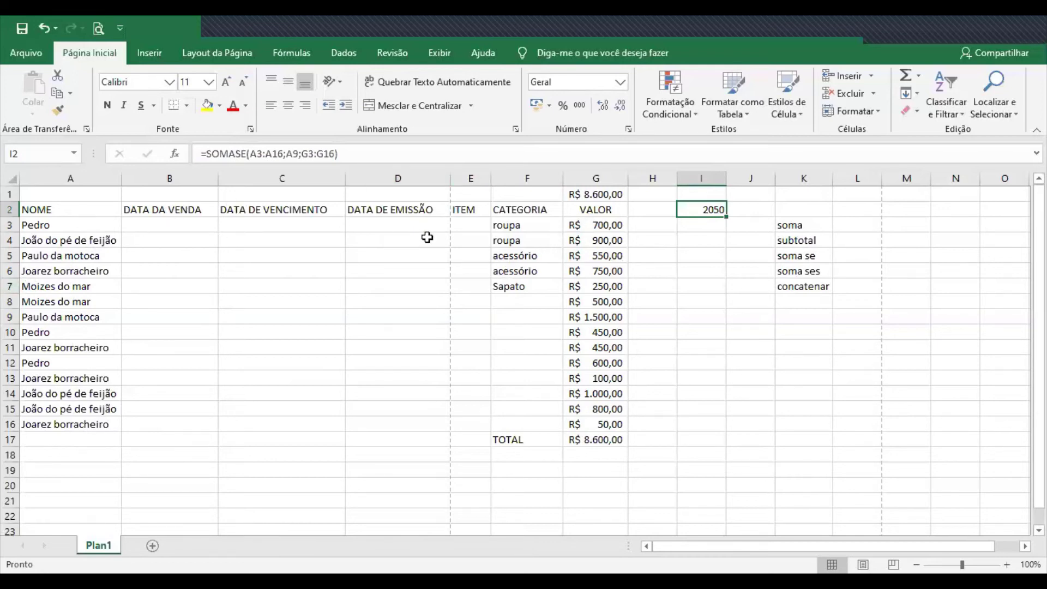
{"action": "left_click_drag", "start_coordinate": [599, 209], "coordinate": [34, 218]}
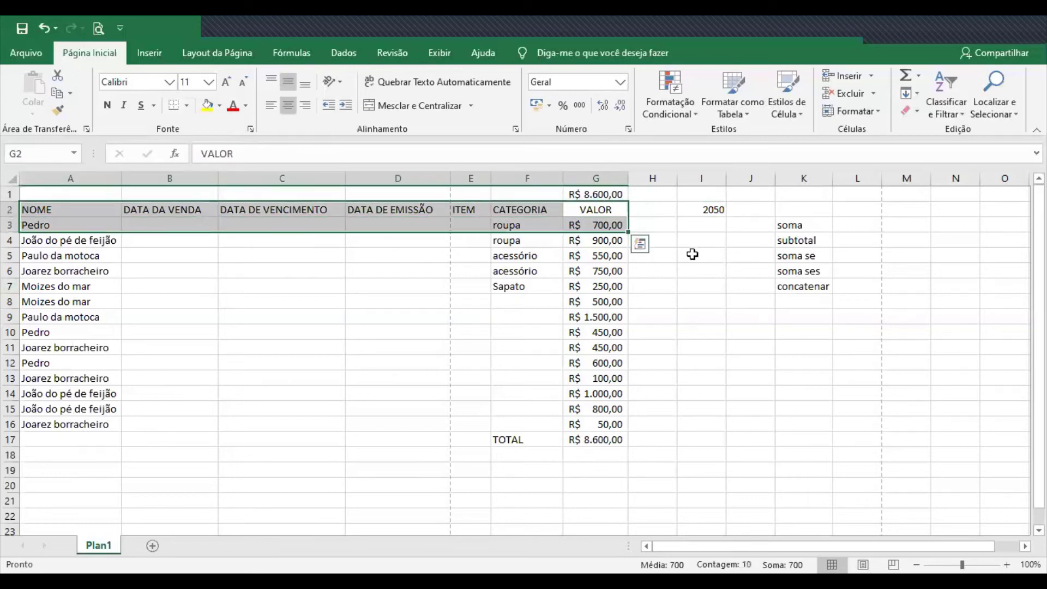
Clear the SOMASE formula from cell I2.
{"action": "left_click", "coordinate": [610, 211]}
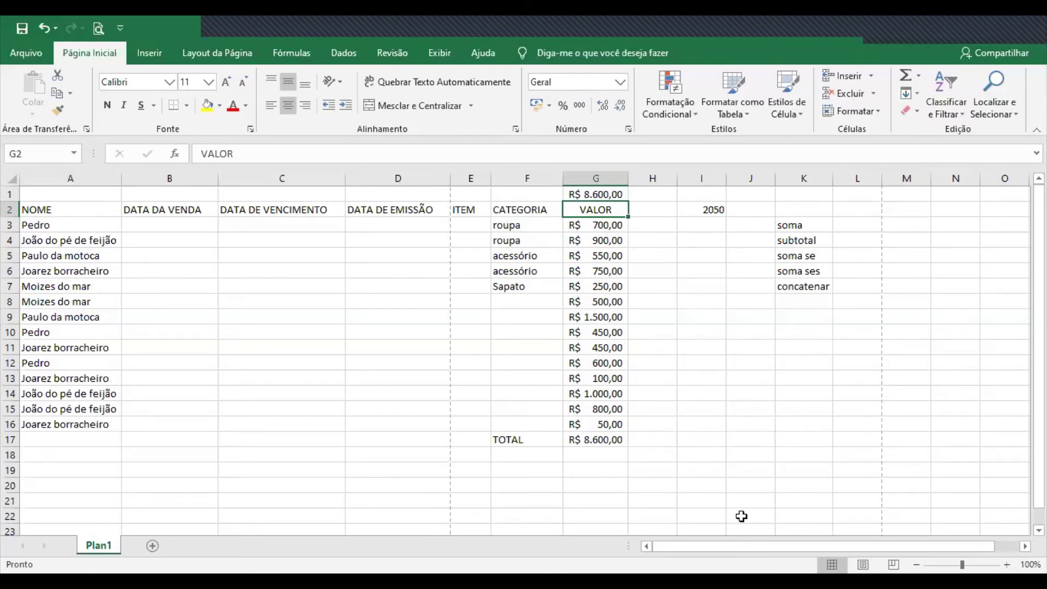
{"action": "left_click", "coordinate": [719, 210]}
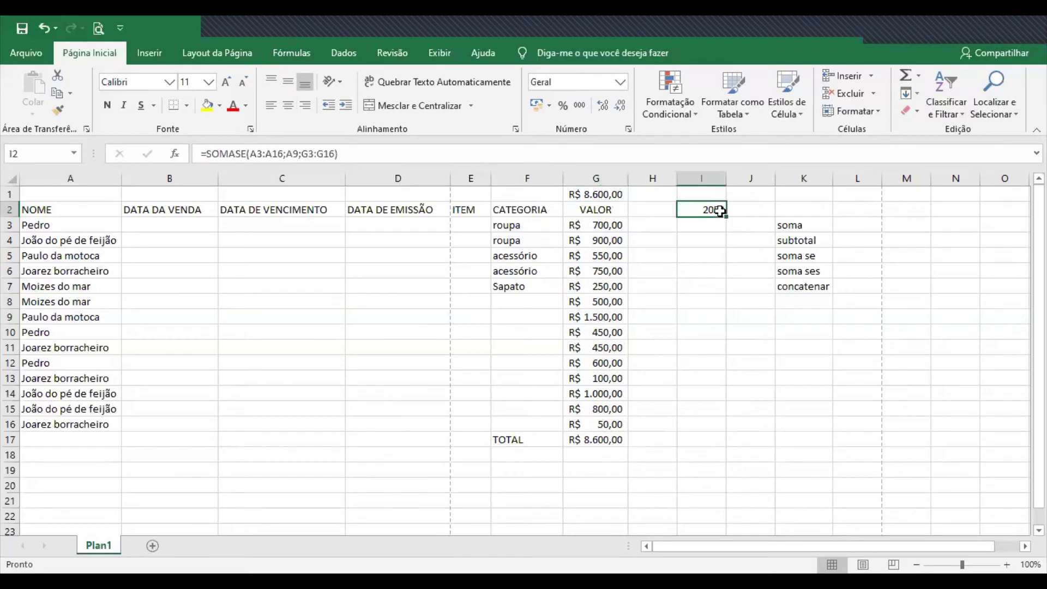
{"action": "key", "text": "Delete"}
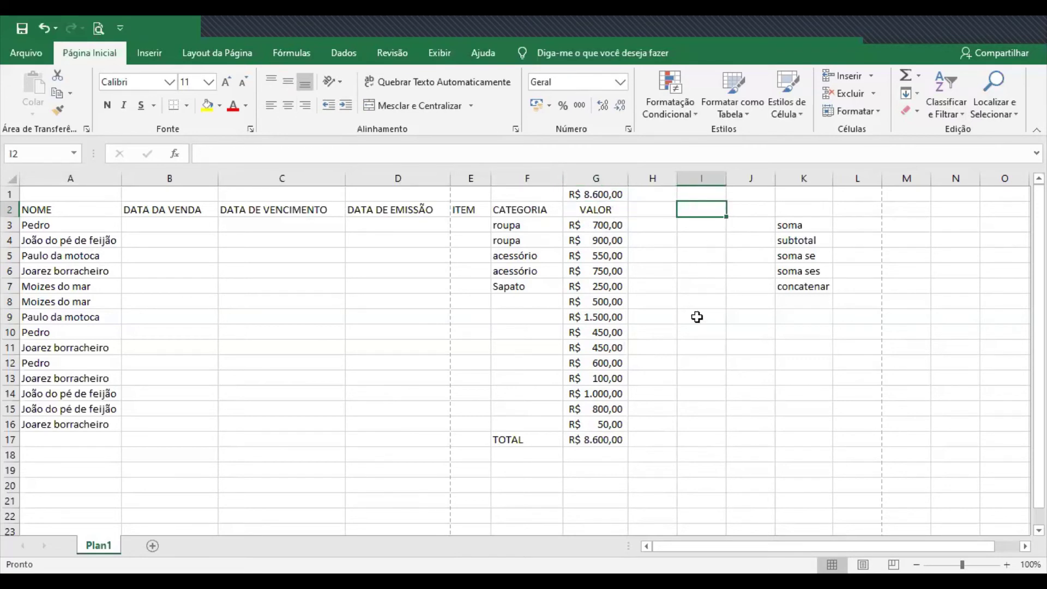
Start a SOMASES formula in I5 with G3:G16 as the sum range.
{"action": "left_click", "coordinate": [704, 255]}
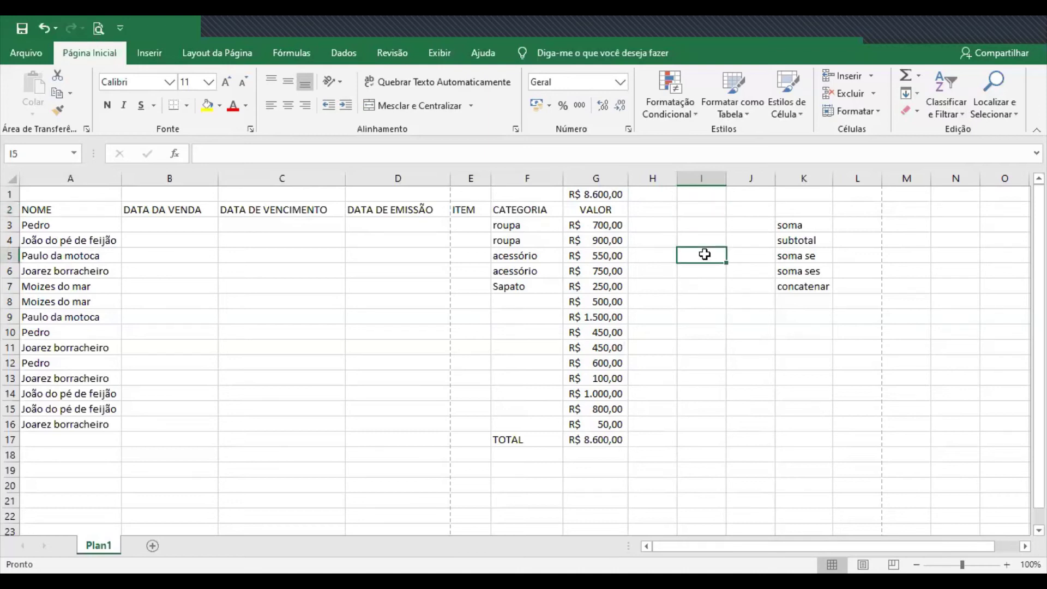
{"action": "type", "text": "="}
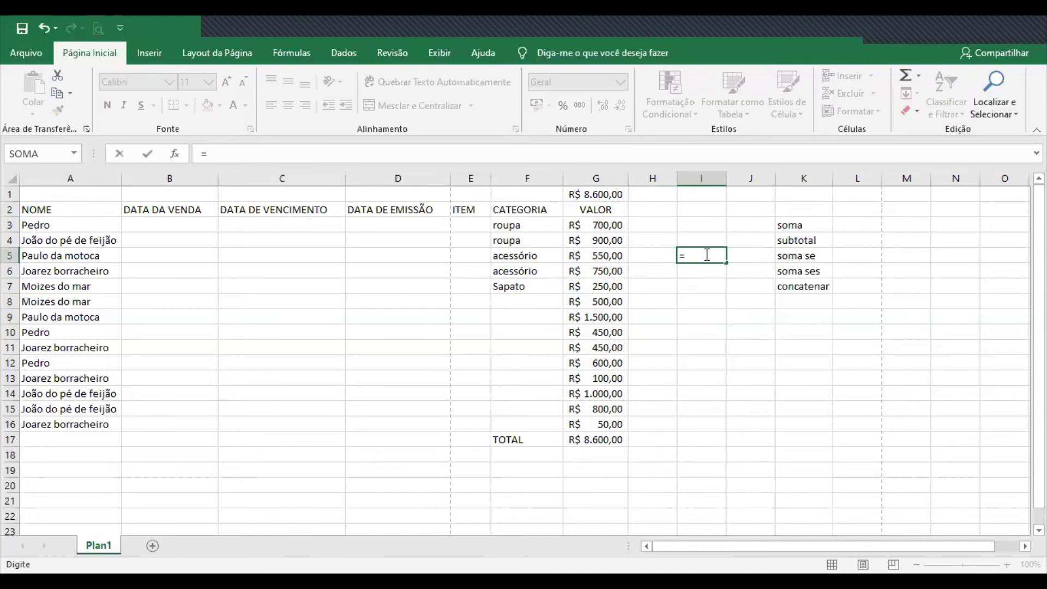
{"action": "type", "text": "somase"}
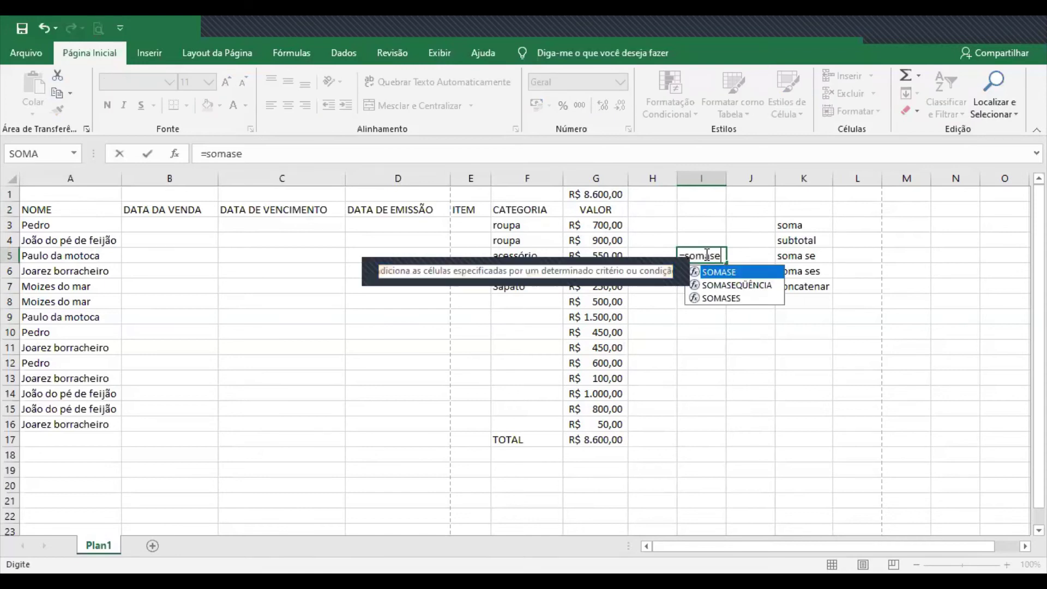
{"action": "type", "text": "s"}
{"action": "key", "text": "Tab"}
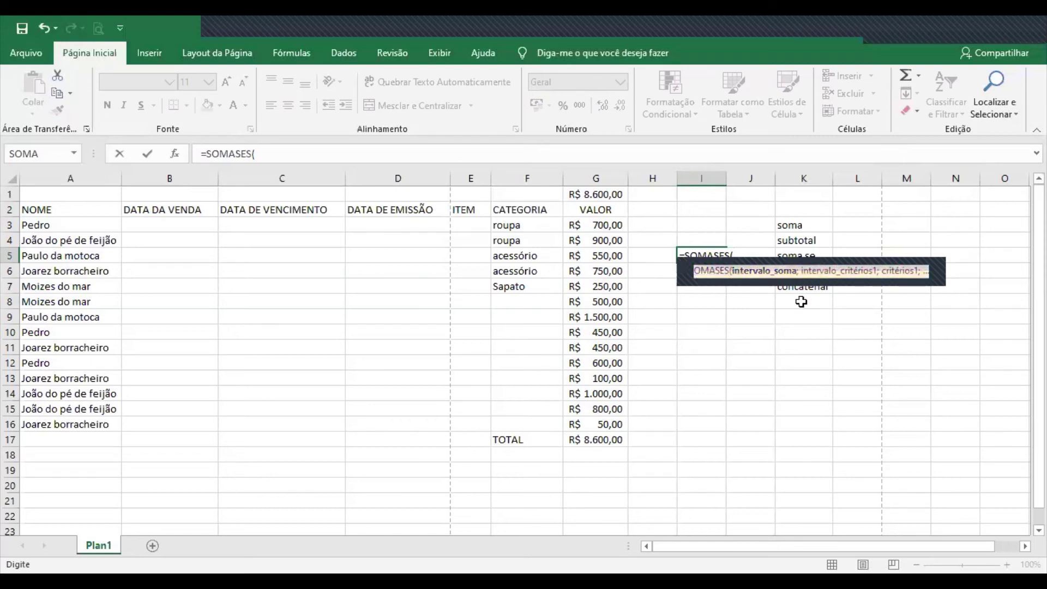
{"action": "left_click", "coordinate": [592, 225]}
{"action": "left_click_drag", "start_coordinate": [592, 230], "coordinate": [592, 426]}
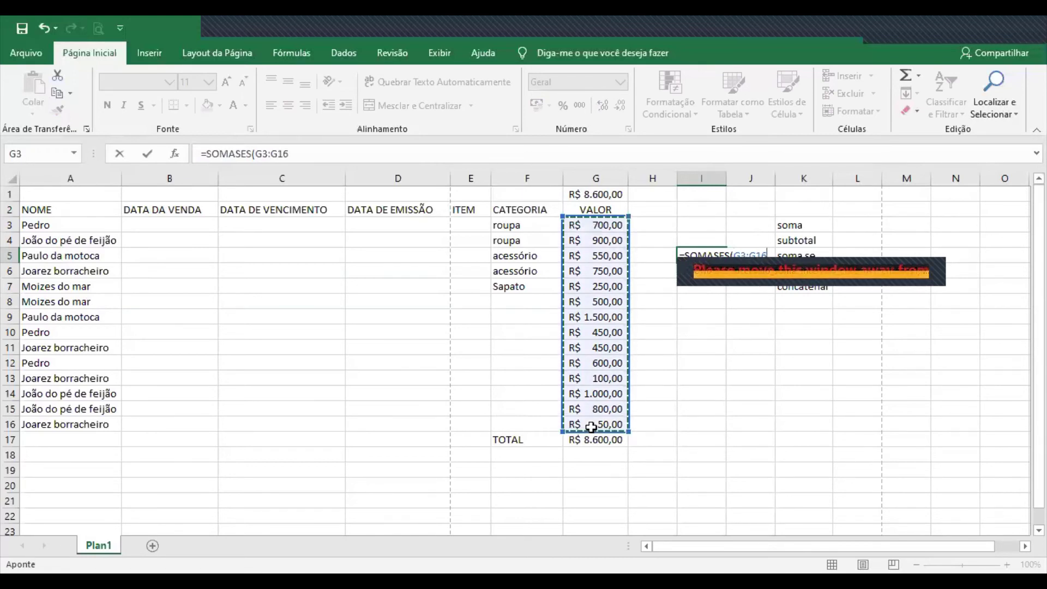
{"action": "type", "text": ";"}
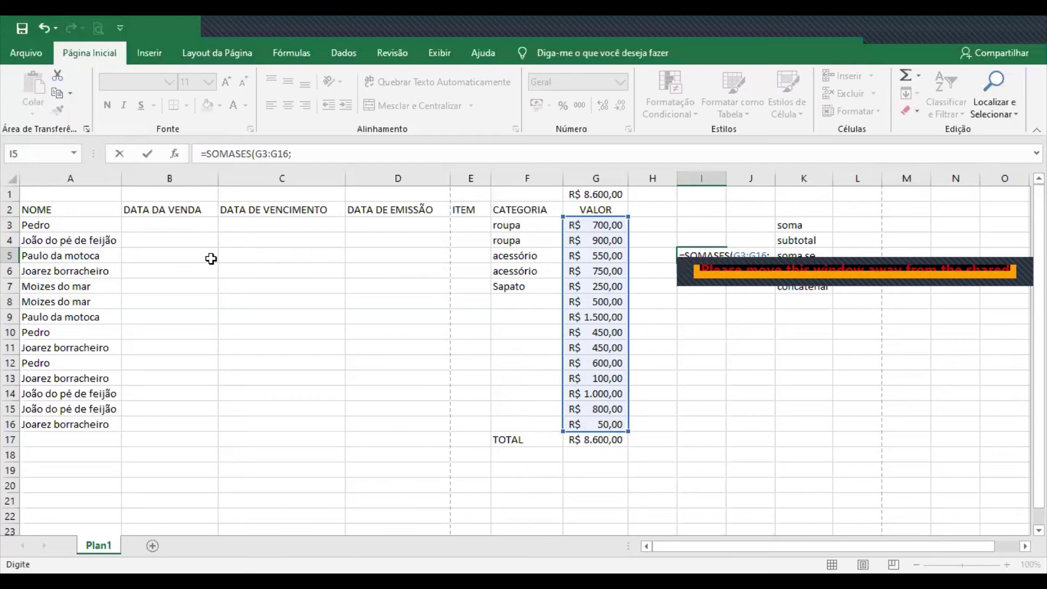
Add A3:A16 as the first criteria range of the SOMASES formula, with A3 as its criterion.
{"action": "left_click", "coordinate": [70, 231]}
{"action": "left_click_drag", "start_coordinate": [70, 231], "coordinate": [98, 417]}
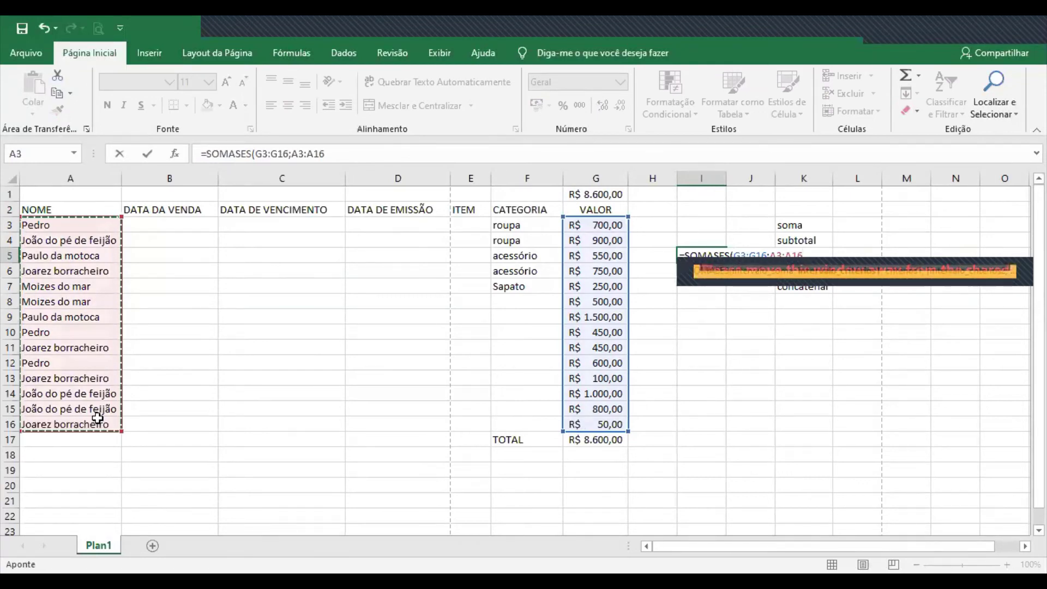
{"action": "type", "text": ";"}
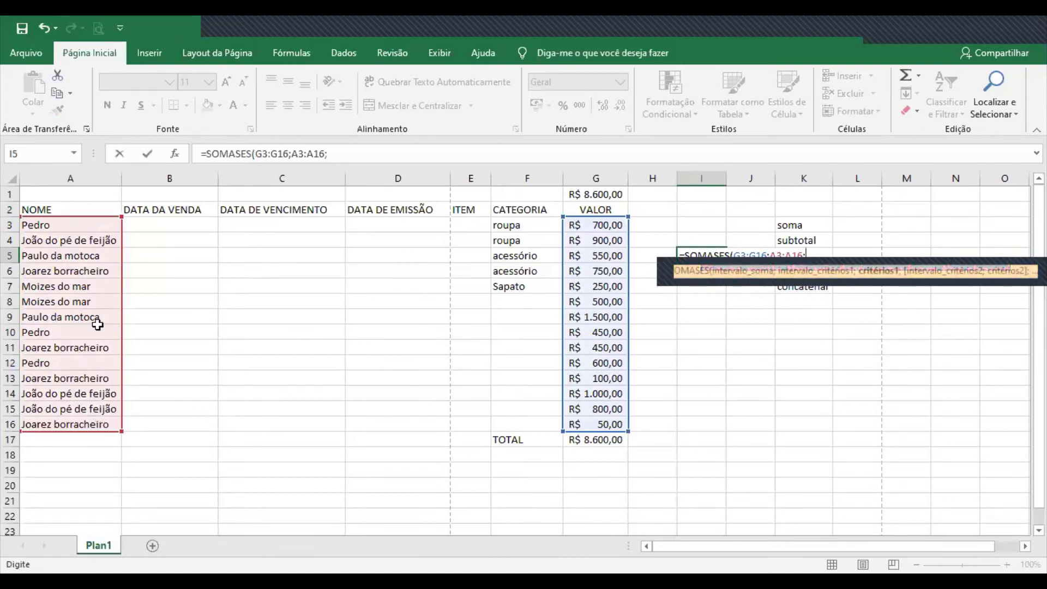
{"action": "left_click", "coordinate": [64, 223]}
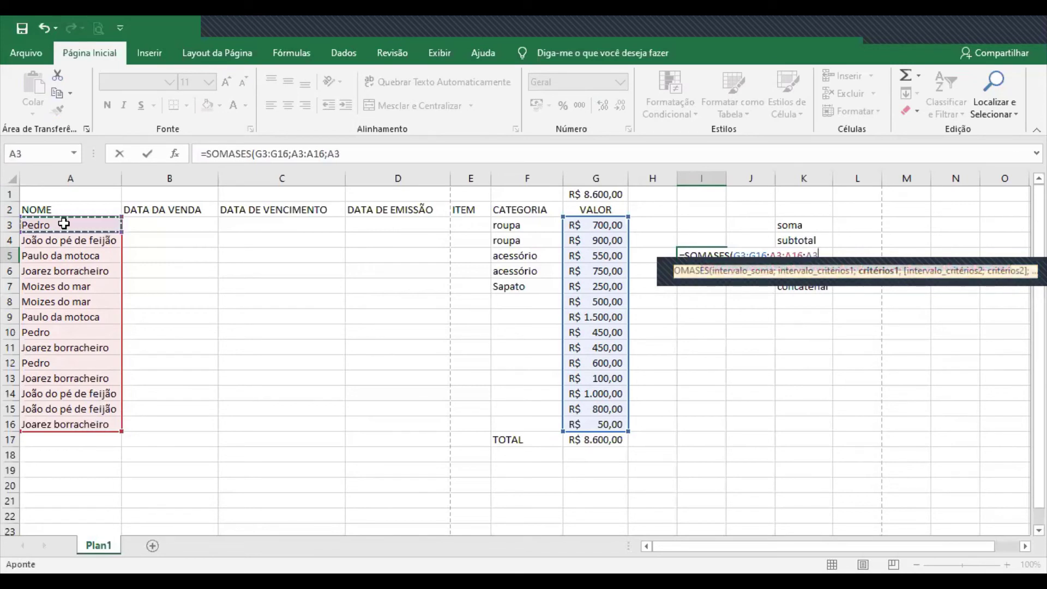
{"action": "type", "text": ";"}
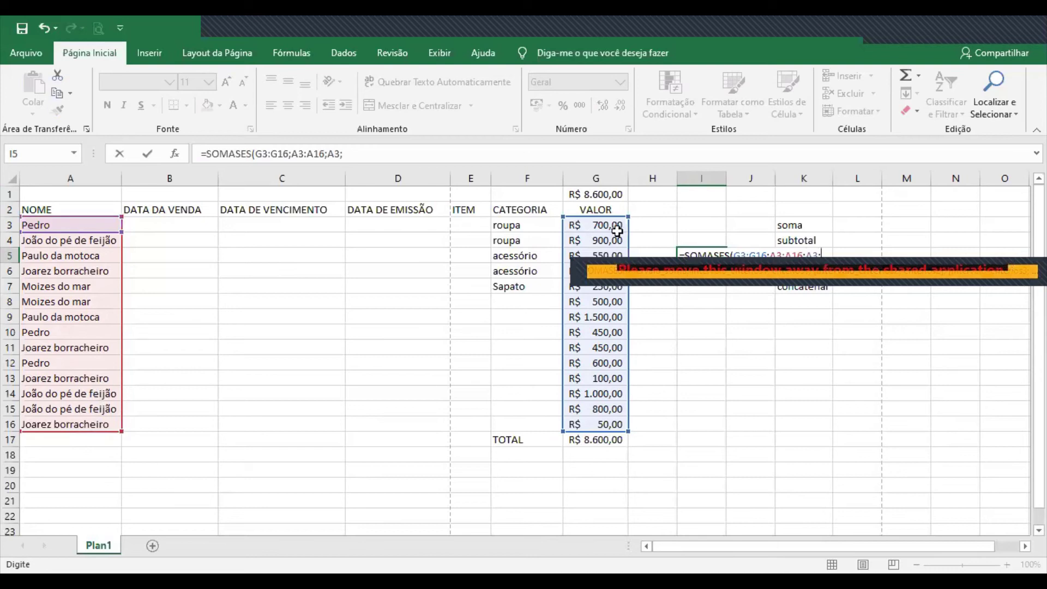
Complete the SOMASES formula with F3:F16 as the second criteria range and the acessório category in F5 as its criterion.
{"action": "left_click", "coordinate": [517, 227]}
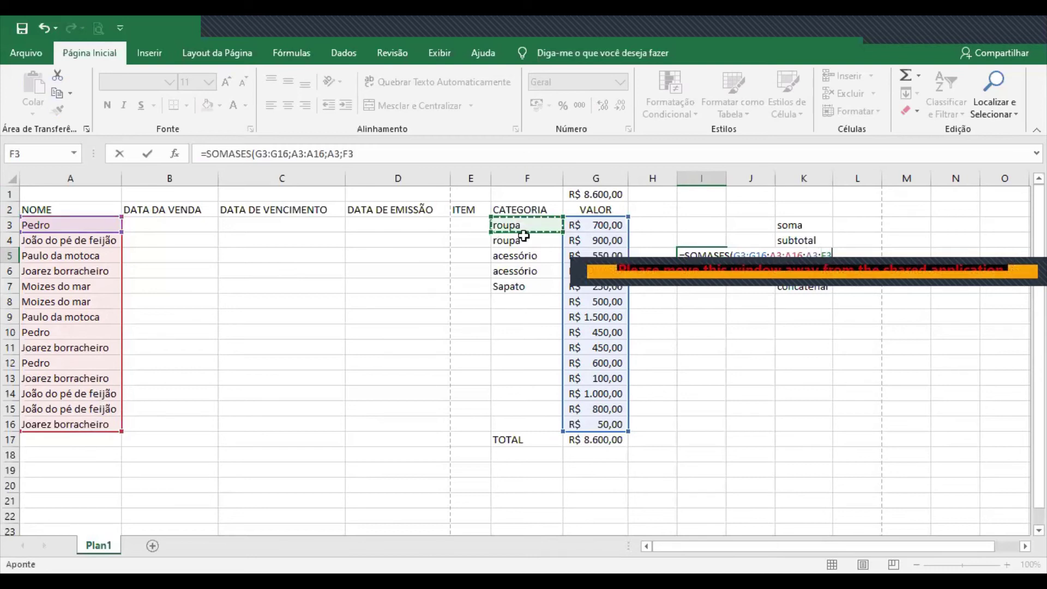
{"action": "left_click", "coordinate": [537, 430], "text": "shift"}
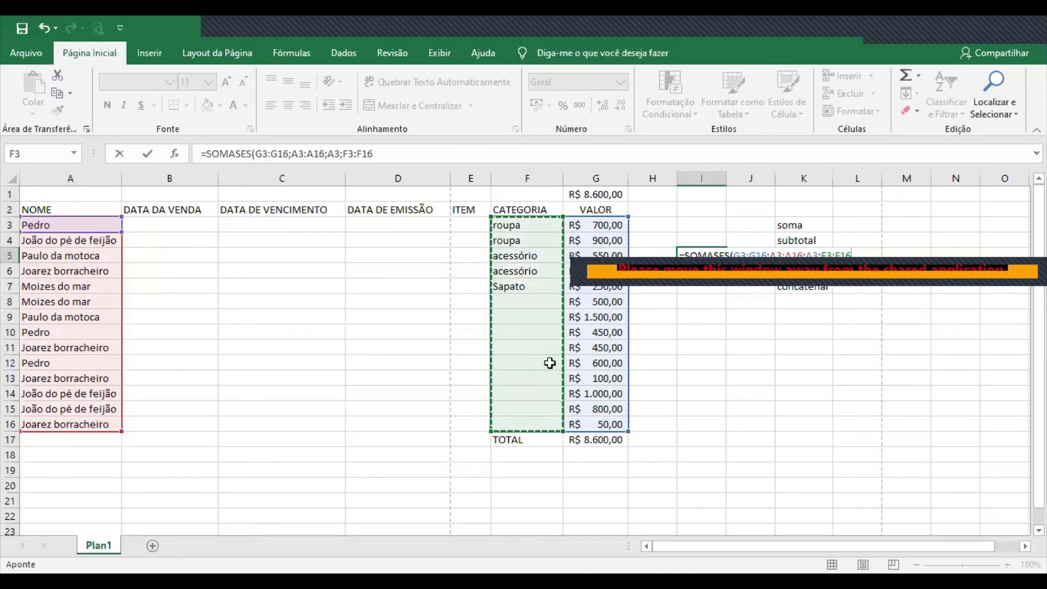
{"action": "type", "text": ";"}
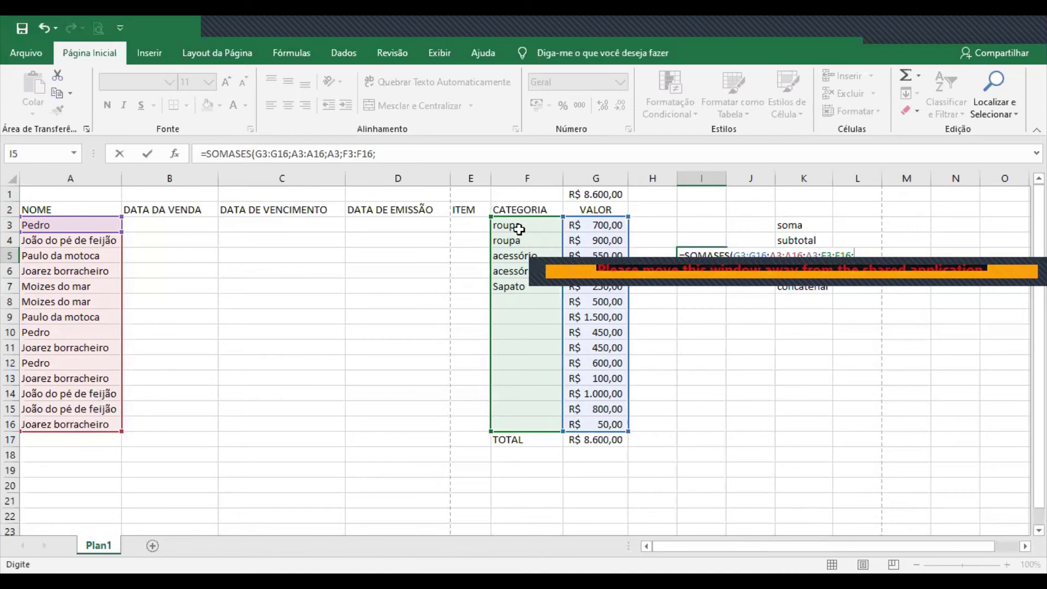
{"action": "left_click", "coordinate": [523, 256]}
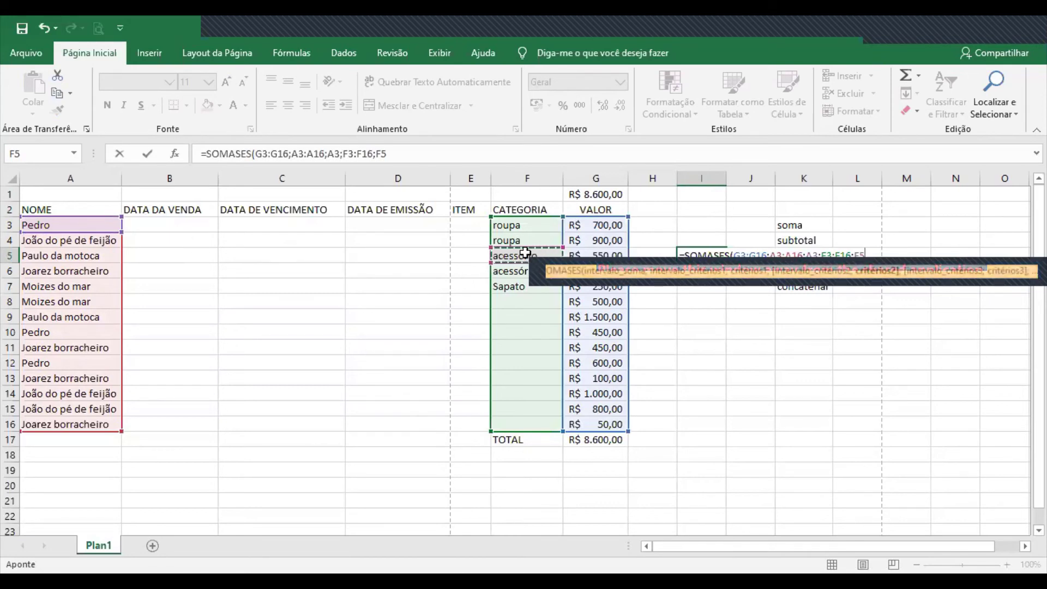
{"action": "type", "text": ")"}
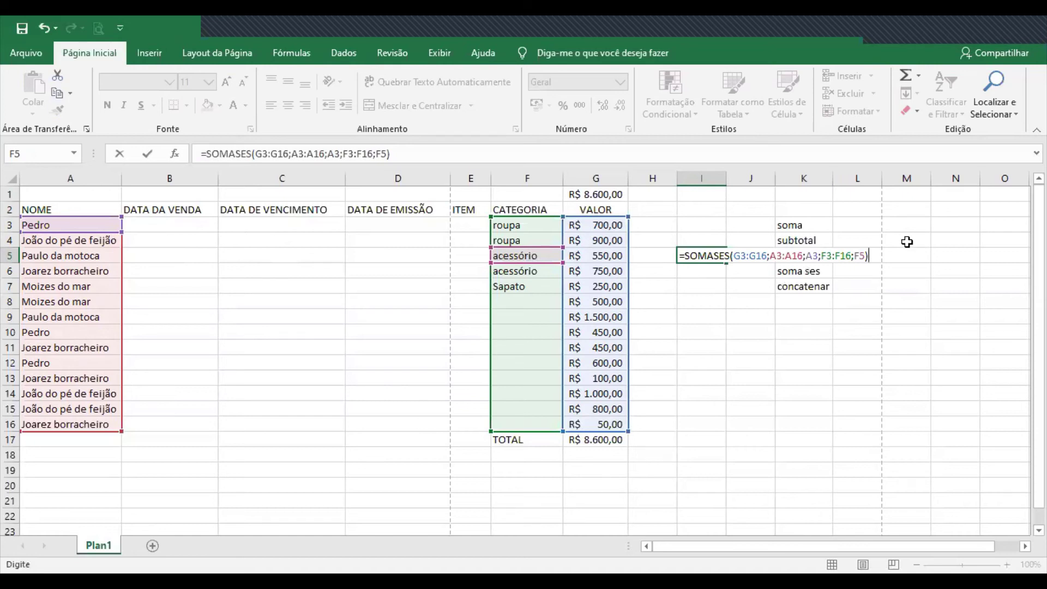
{"action": "key", "text": "BackSpace"}
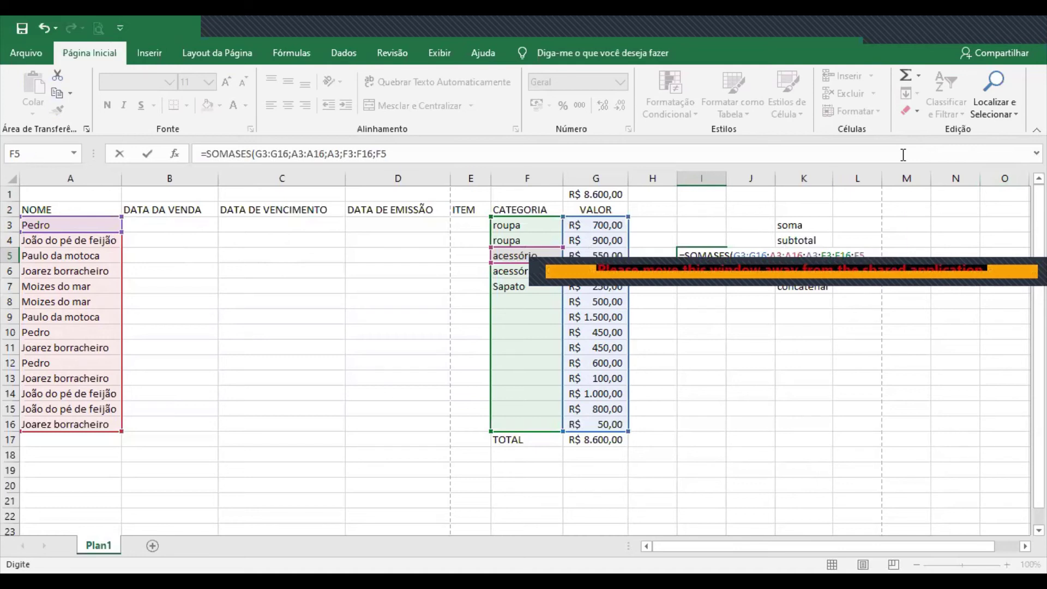
{"action": "key", "text": "Return"}
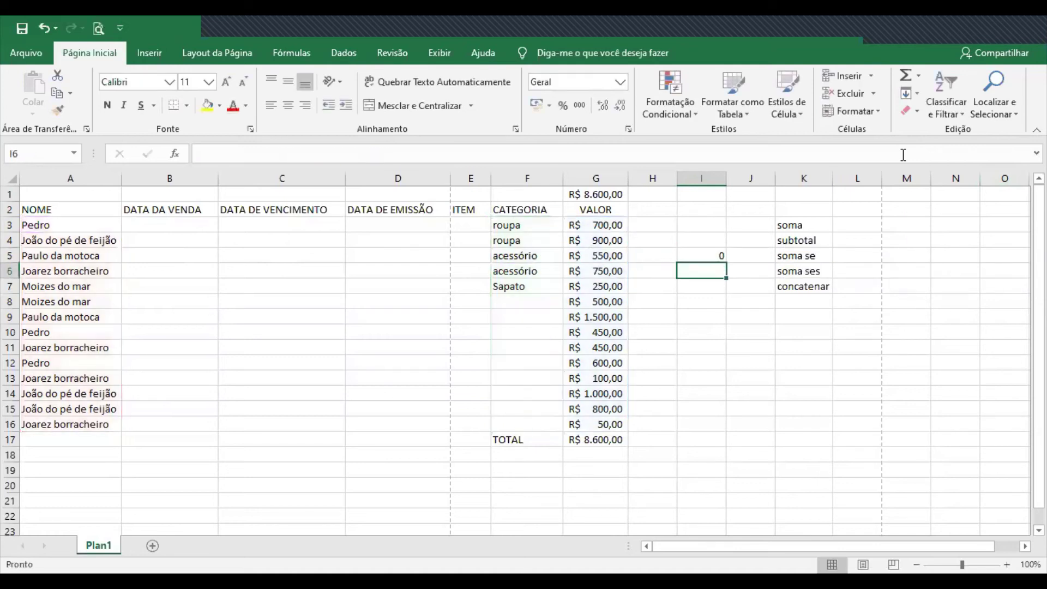
Check the SOMASES references in I5 against the acessório sales rows and clear the formula from I5.
{"action": "left_click", "coordinate": [697, 253]}
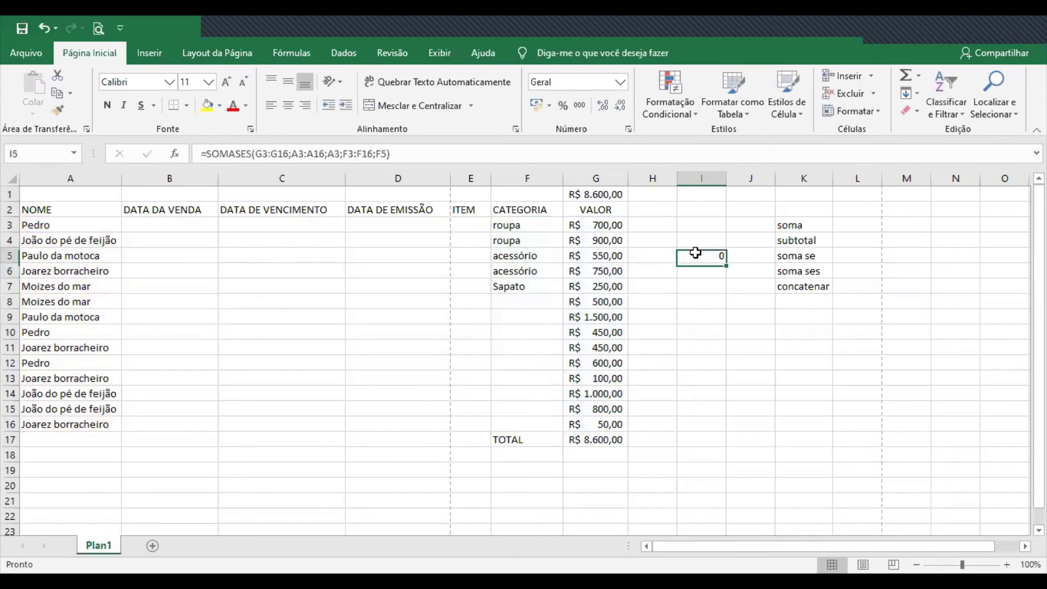
{"action": "double_click", "coordinate": [696, 253]}
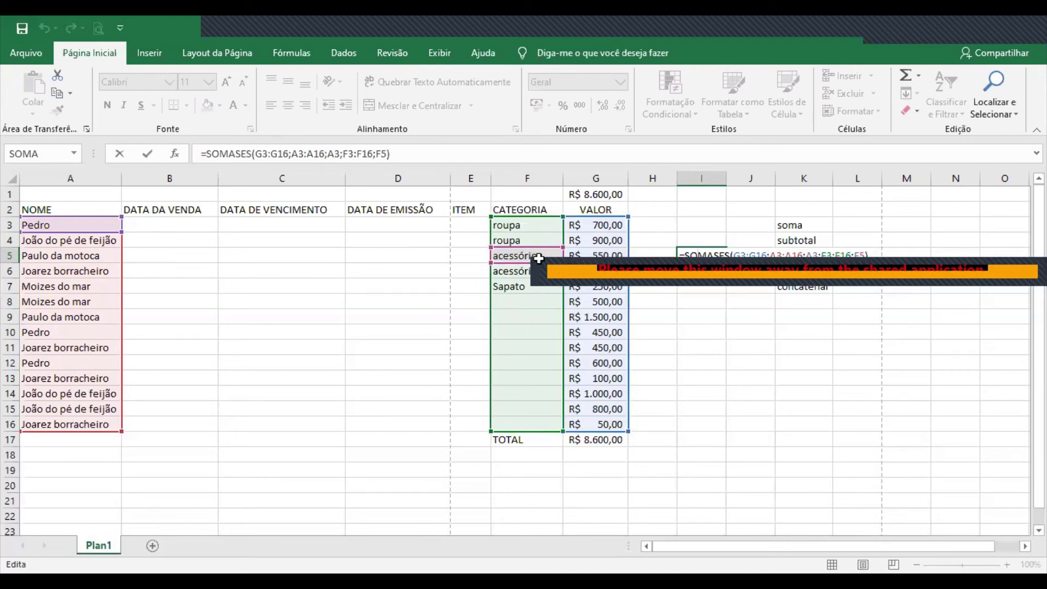
{"action": "key", "text": "Escape"}
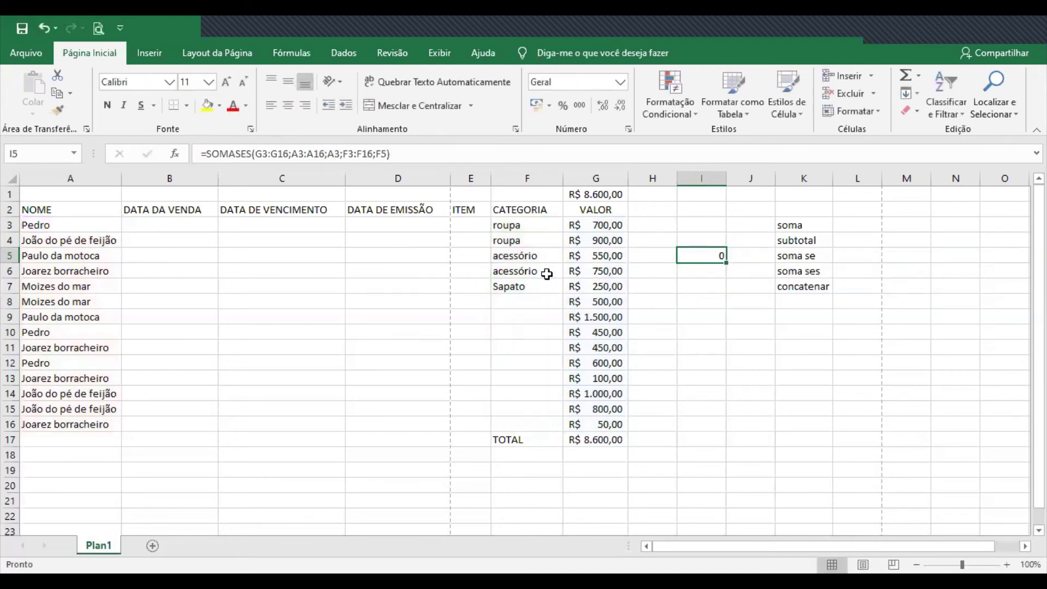
{"action": "left_click_drag", "start_coordinate": [578, 269], "coordinate": [99, 255]}
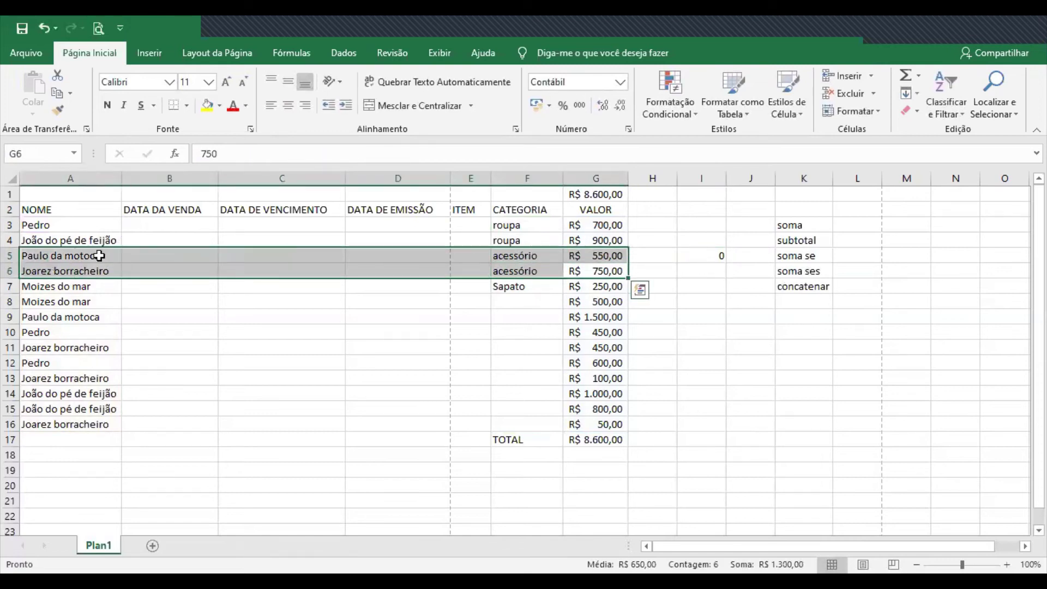
{"action": "left_click", "coordinate": [502, 385]}
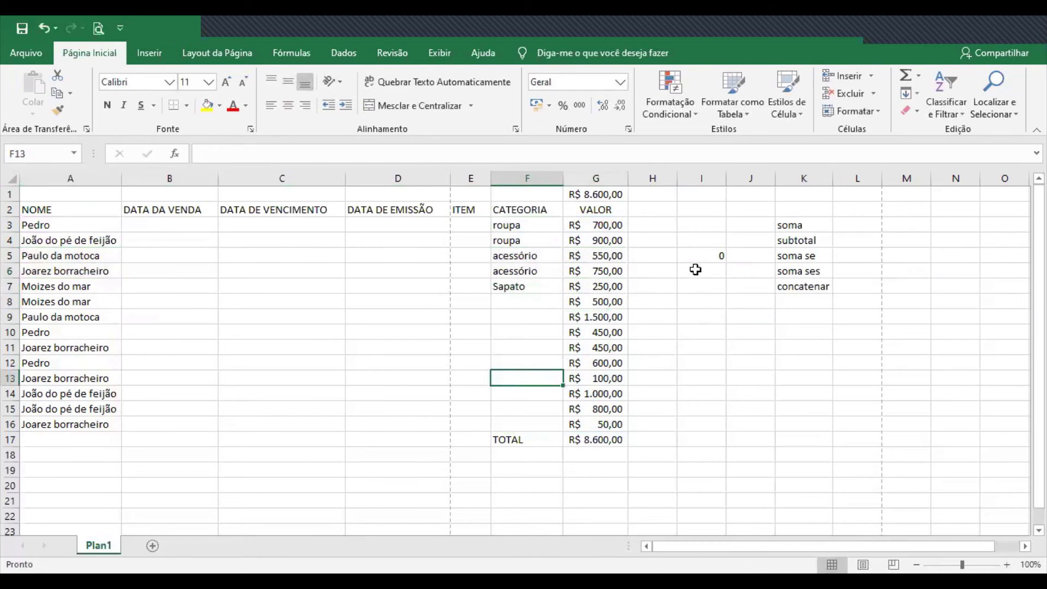
{"action": "left_click", "coordinate": [704, 255]}
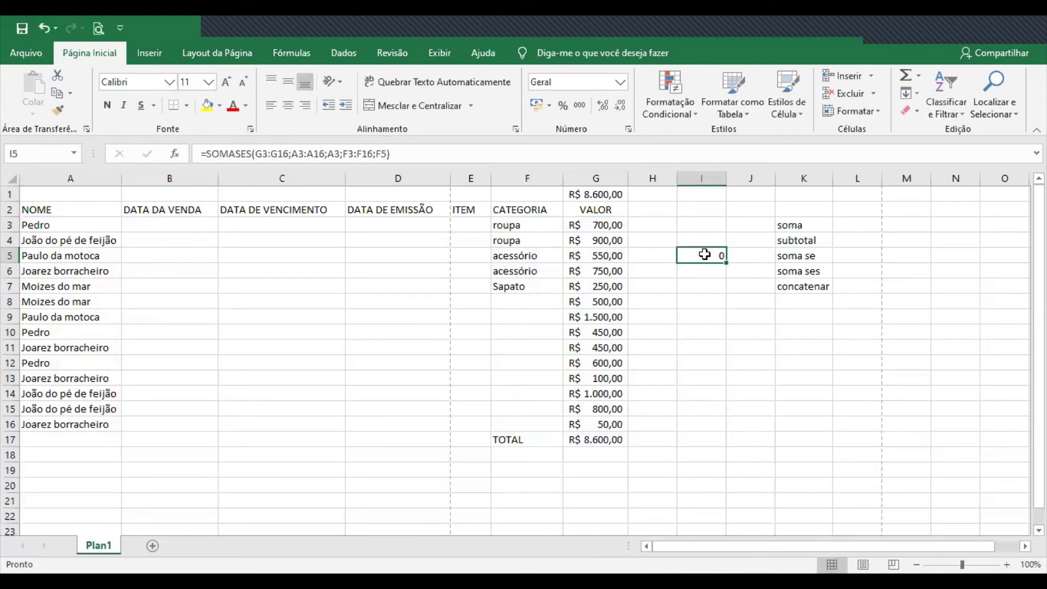
{"action": "key", "text": "Delete"}
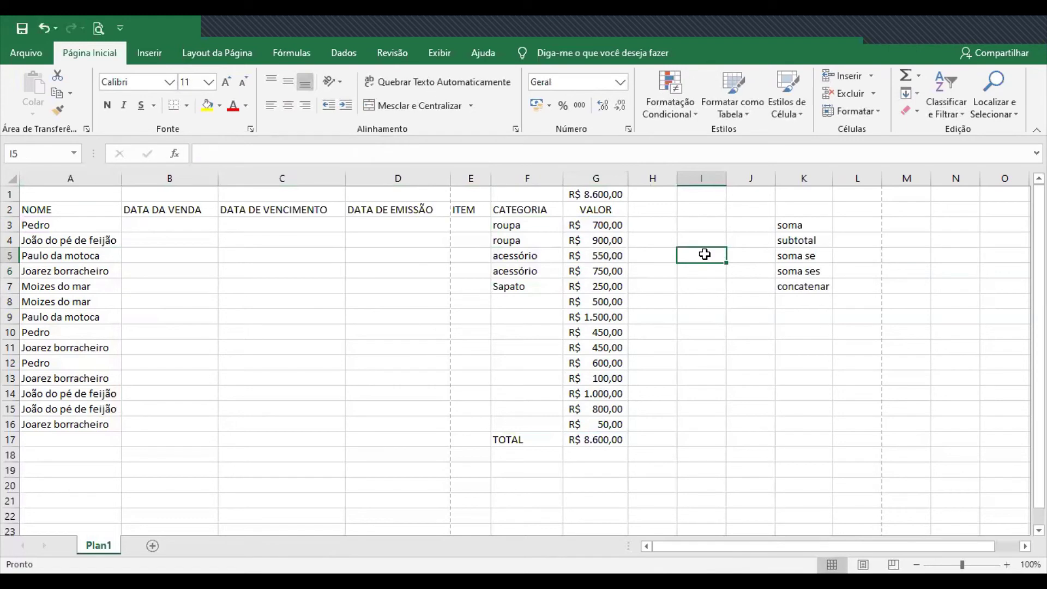
Enter a CONCATENAR formula in I2 that joins the NOME header in A2 with the DATA DA VENDA header in B2.
{"action": "left_click", "coordinate": [705, 215]}
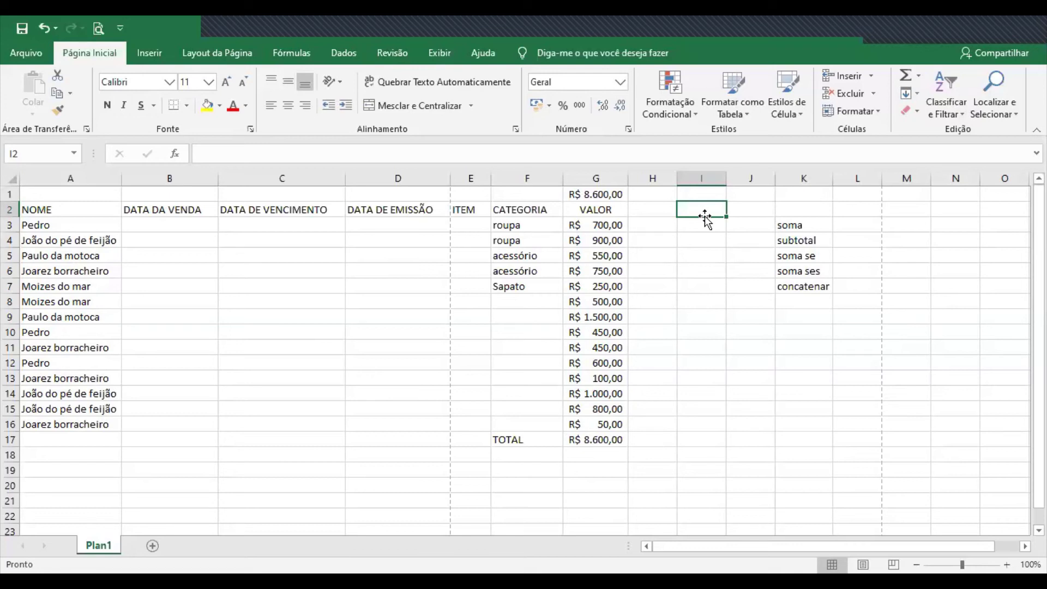
{"action": "type", "text": "="}
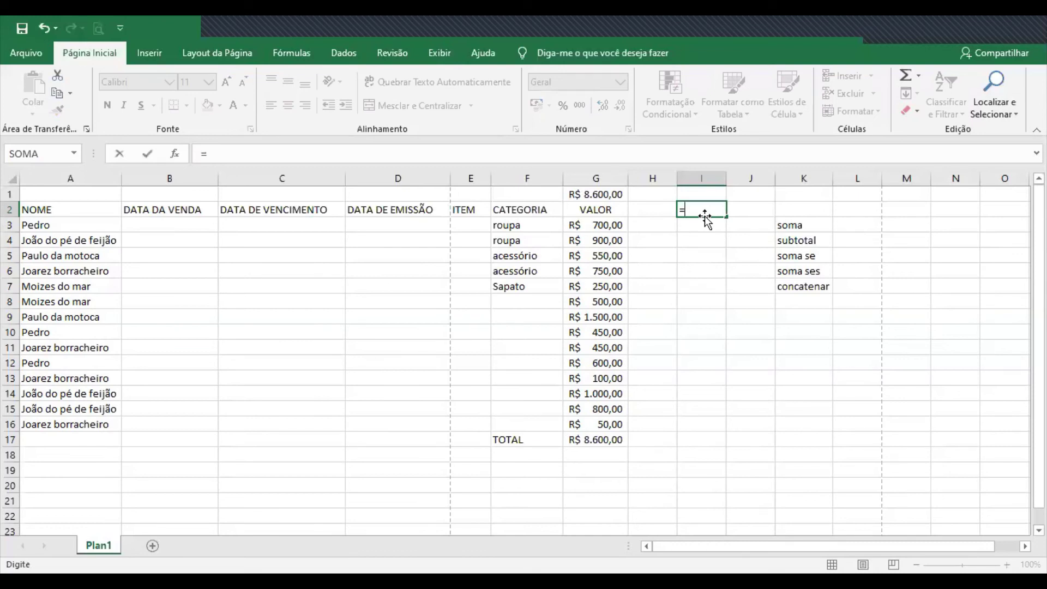
{"action": "type", "text": "con"}
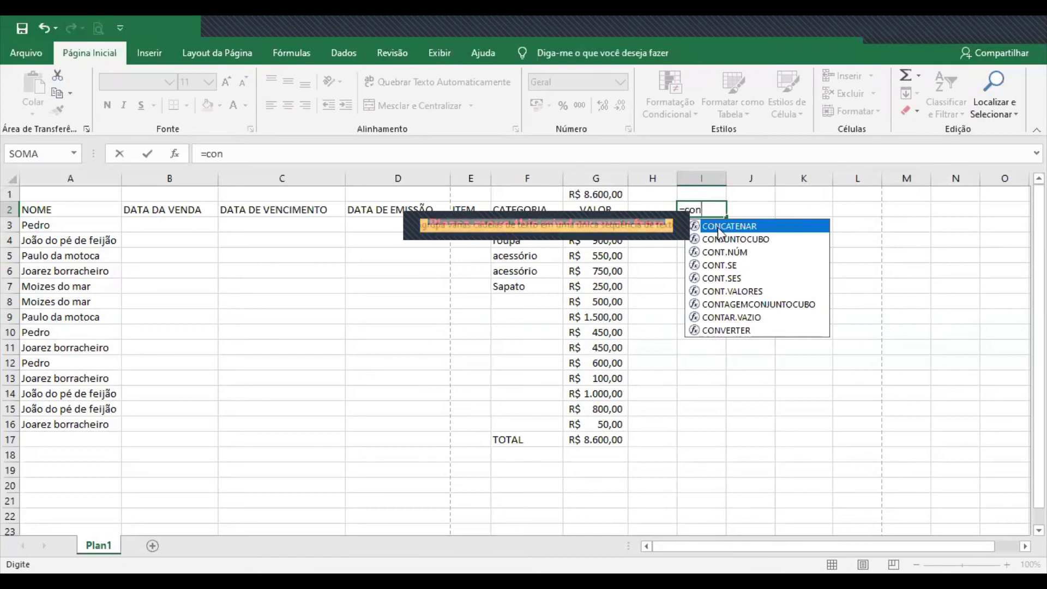
{"action": "double_click", "coordinate": [720, 228]}
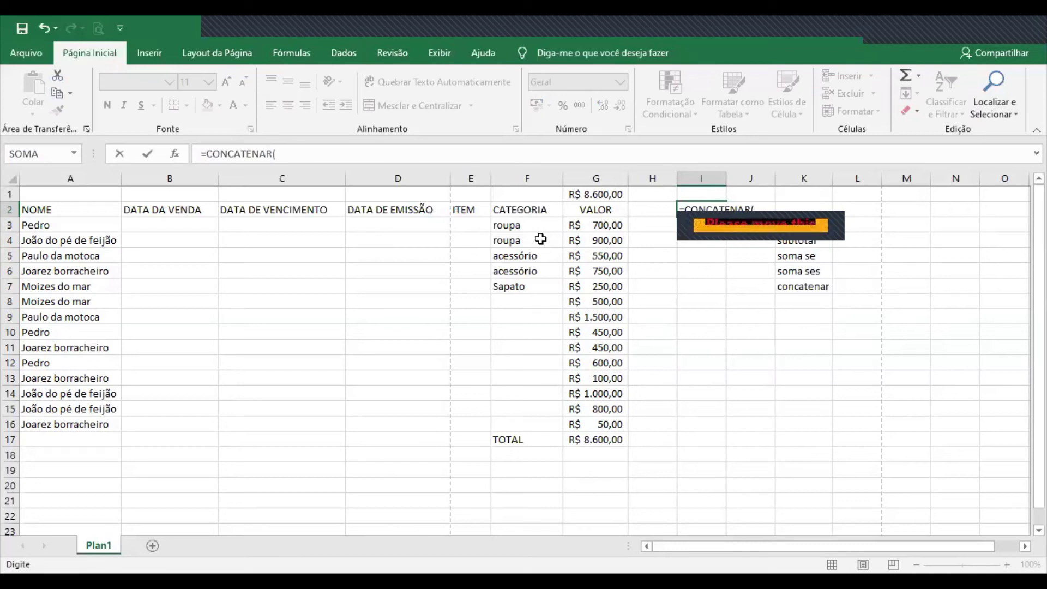
{"action": "left_click", "coordinate": [106, 213]}
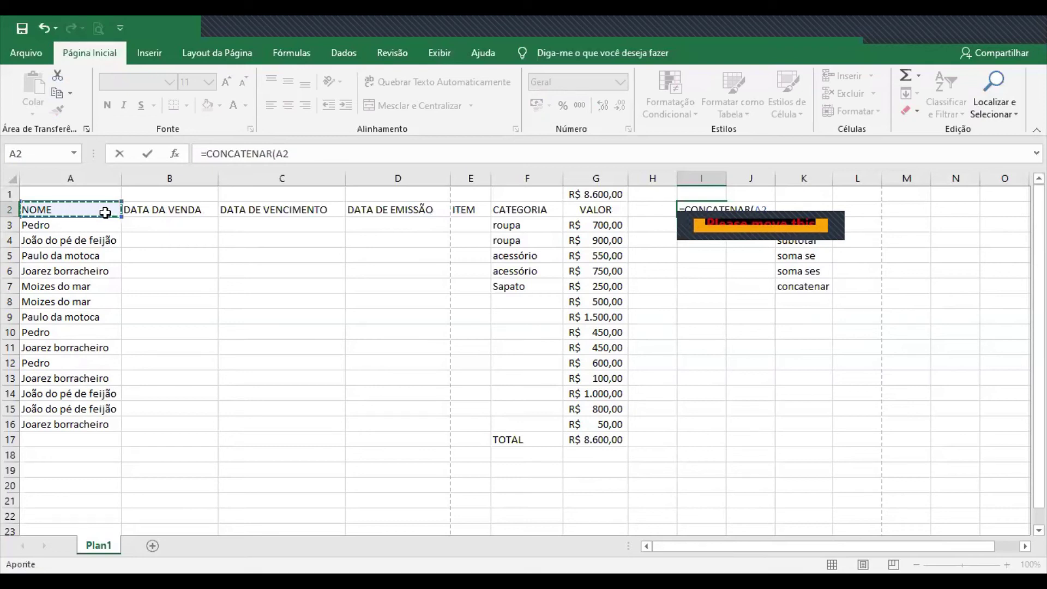
{"action": "type", "text": ";"}
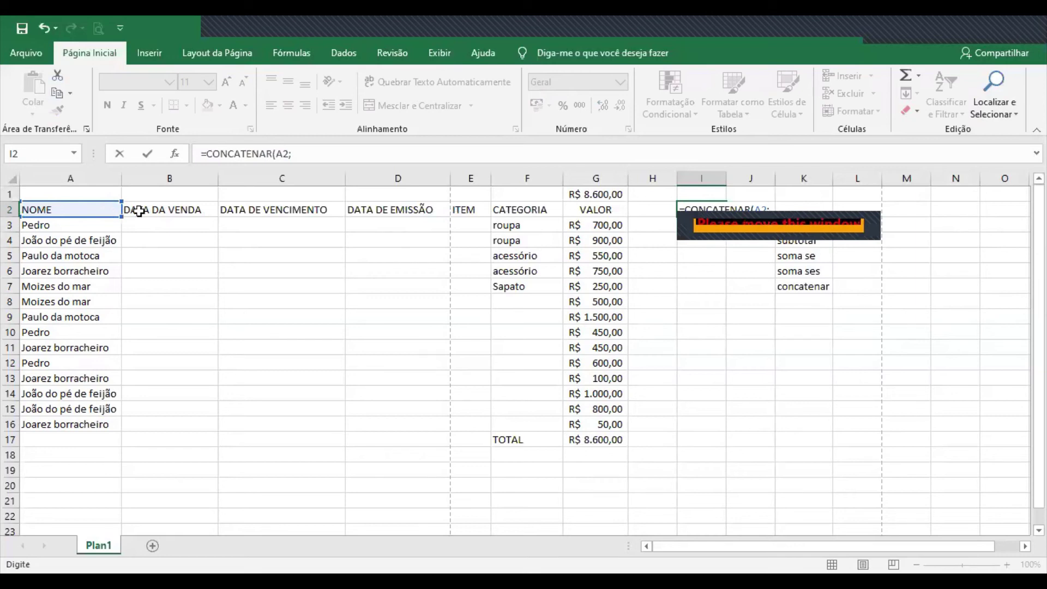
{"action": "left_click", "coordinate": [156, 211]}
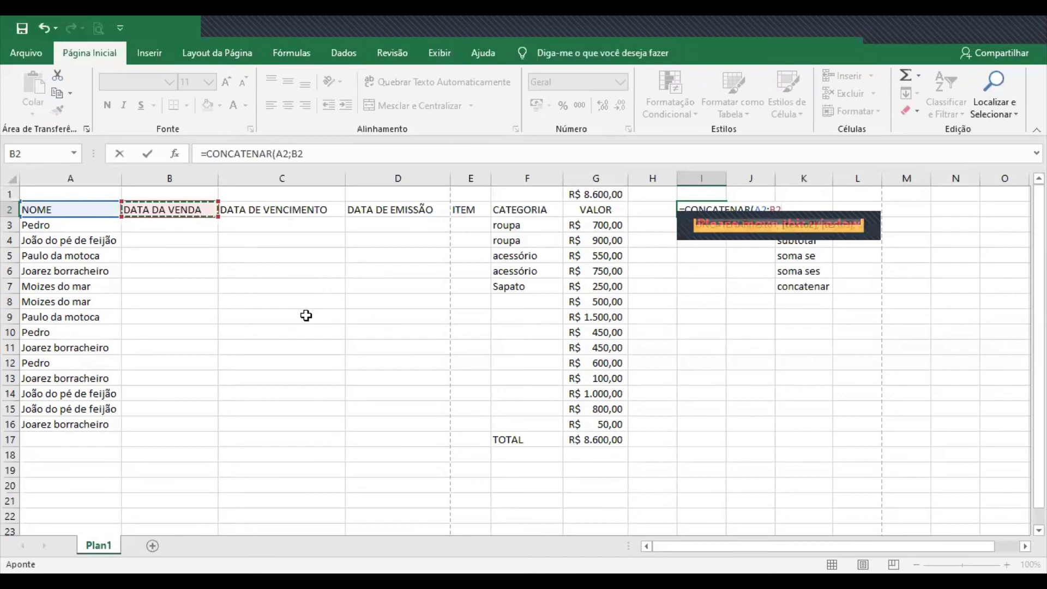
{"action": "type", "text": ")"}
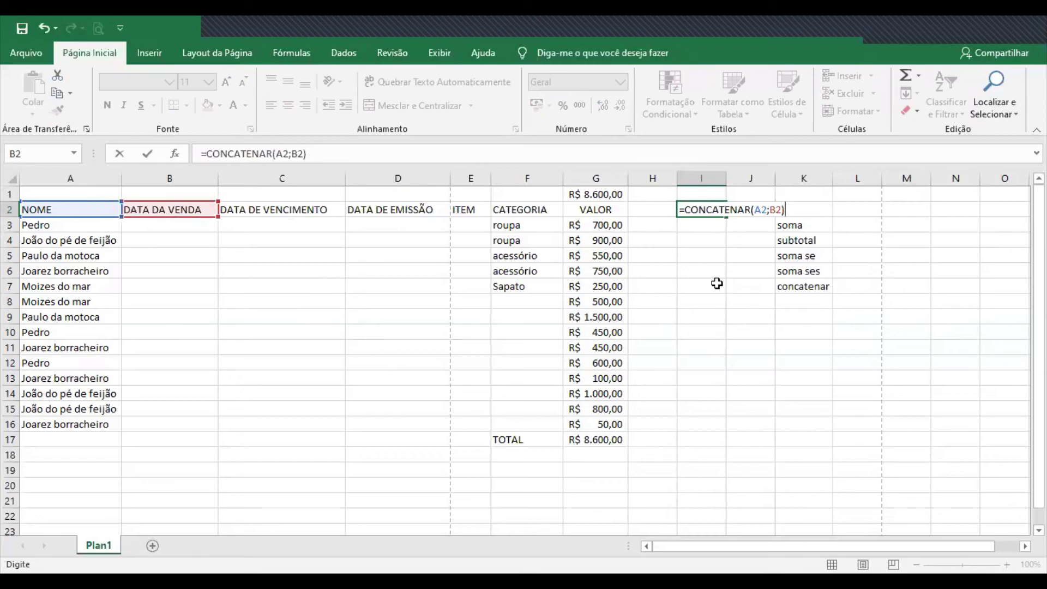
{"action": "key", "text": "Return"}
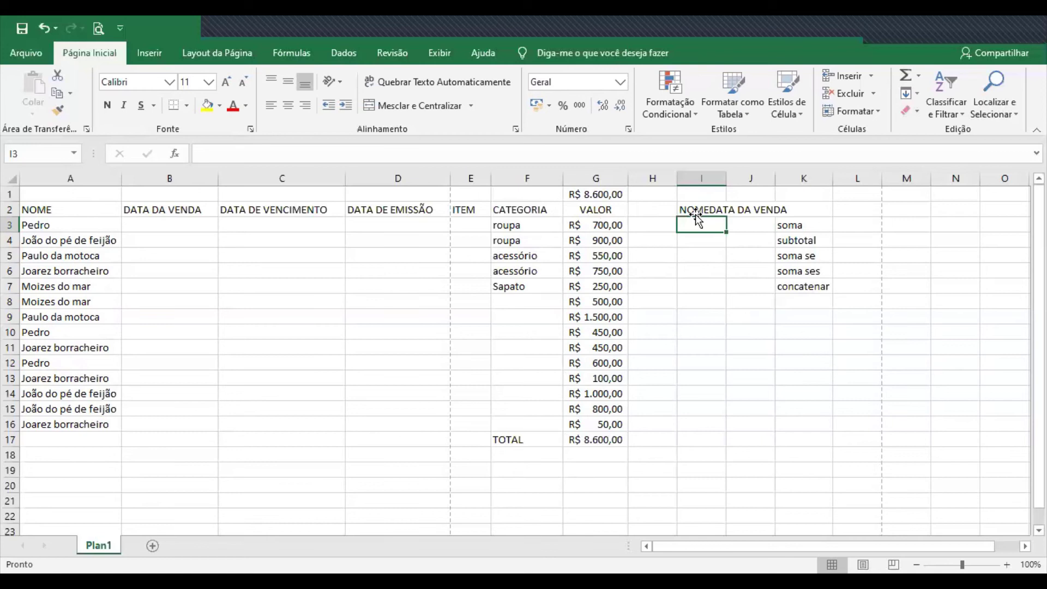
Edit the CONCATENAR formula in I2 to insert a quoted space " " as a separate argument between A2 and B2.
{"action": "left_click", "coordinate": [703, 207]}
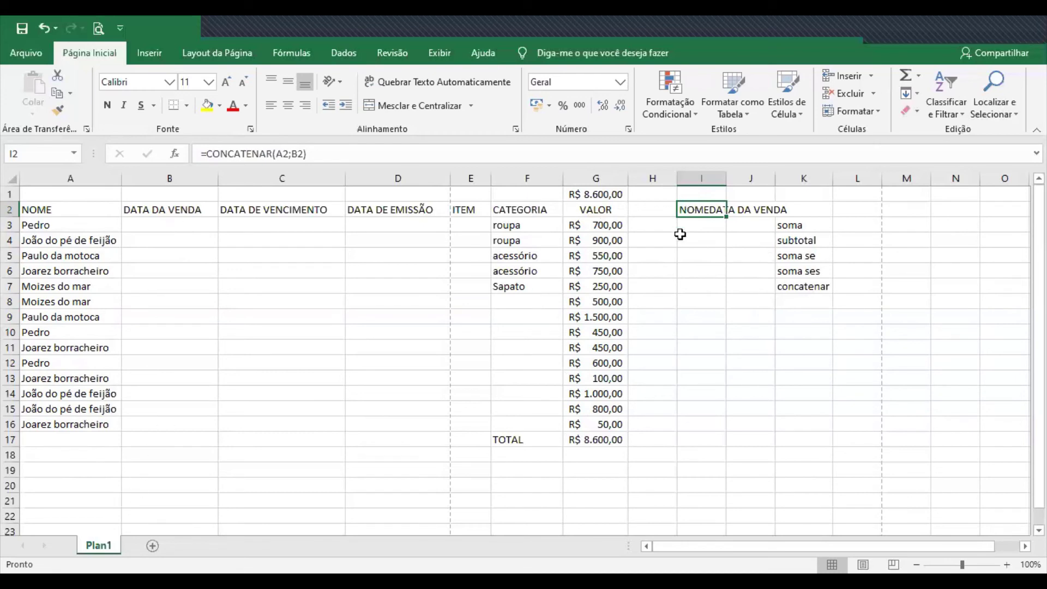
{"action": "double_click", "coordinate": [702, 209]}
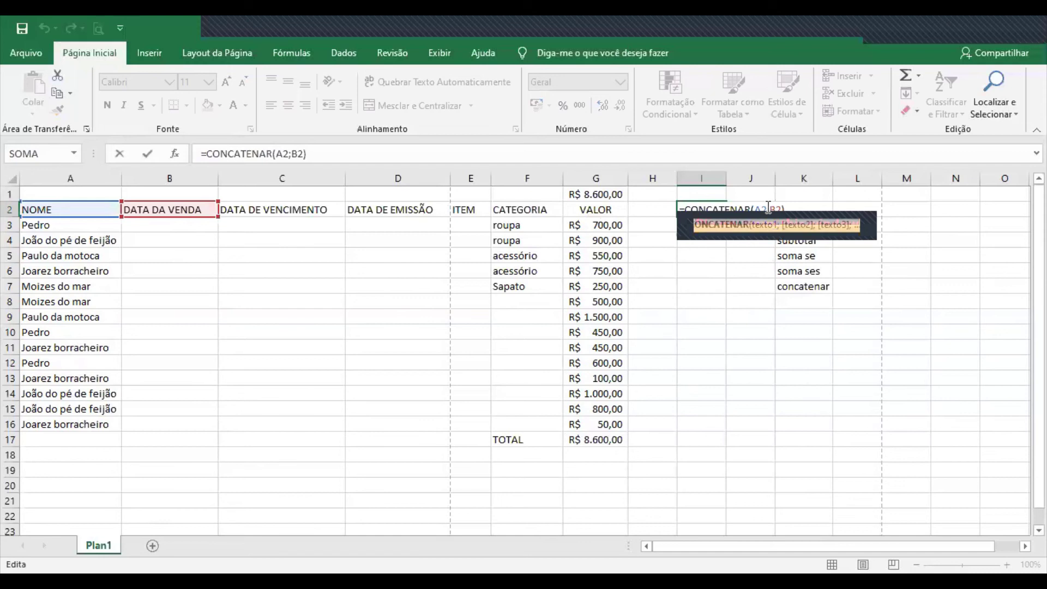
{"action": "left_click", "coordinate": [733, 211]}
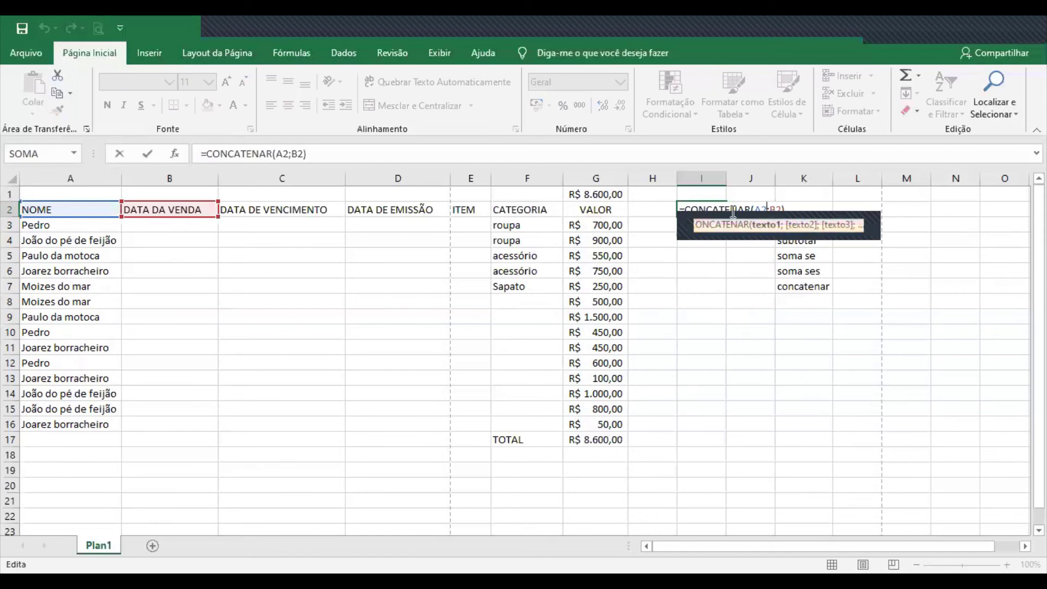
{"action": "type", "text": ";"}
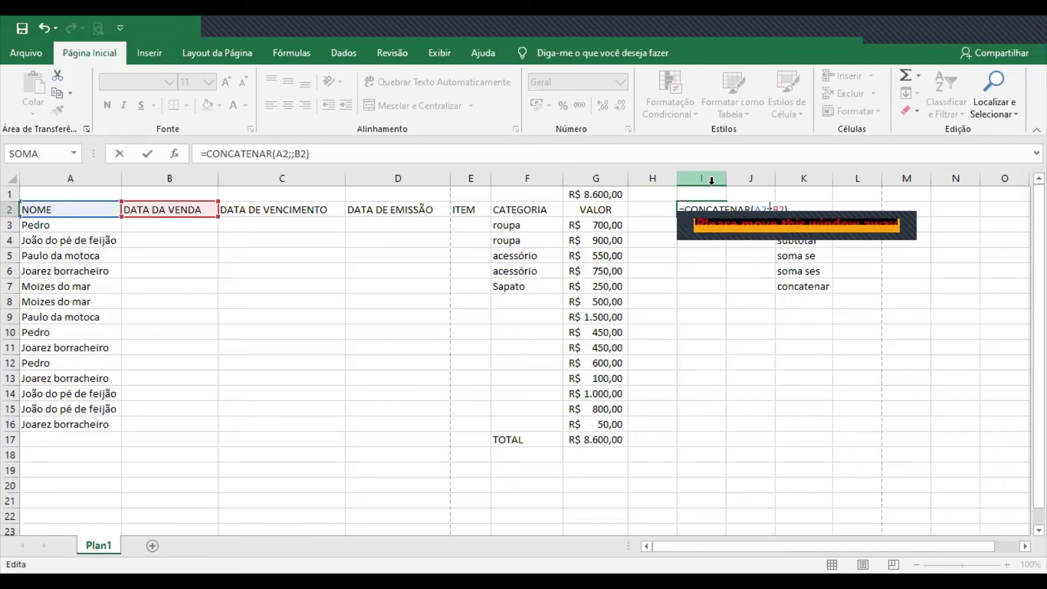
{"action": "type", "text": "\""}
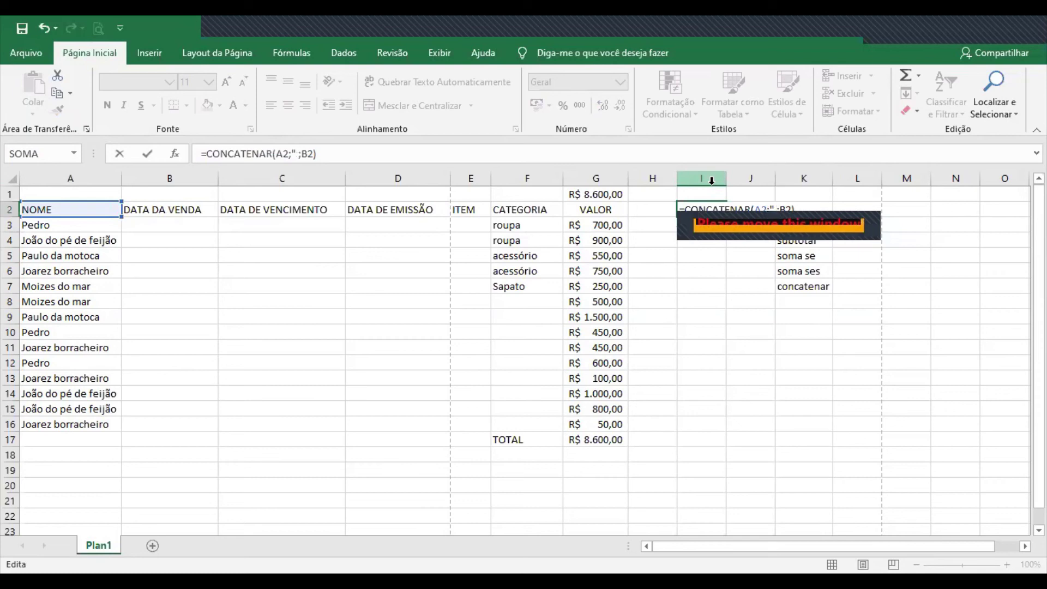
{"action": "type", "text": "\""}
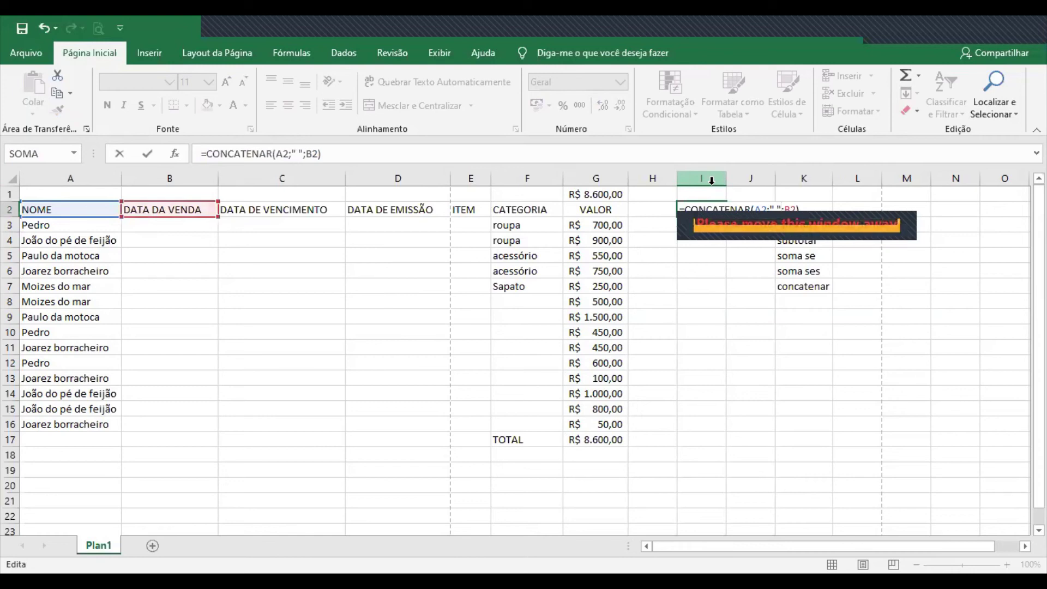
{"action": "key", "text": "Return"}
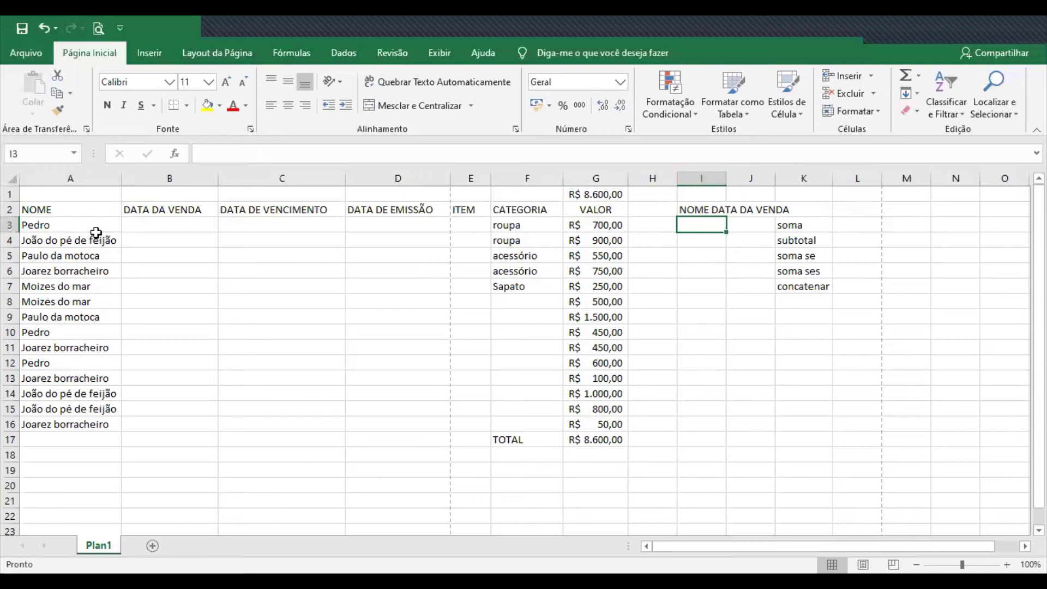
Split the full name in A4, keeping only the first name there and moving the rest of the name to B4.
{"action": "left_click", "coordinate": [154, 239]}
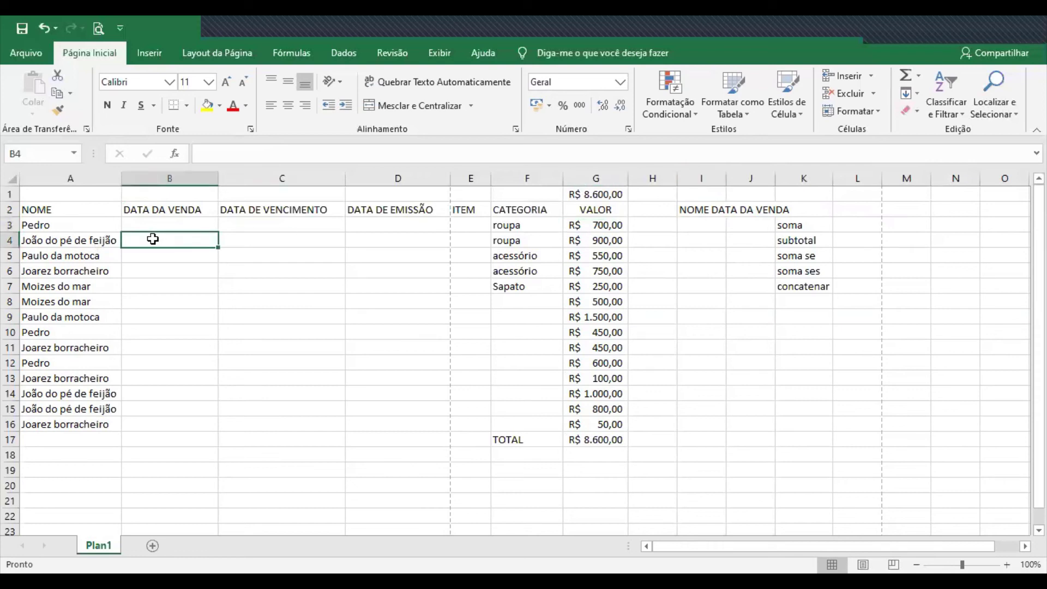
{"action": "left_click", "coordinate": [70, 236]}
{"action": "key", "text": "ctrl+Down"}
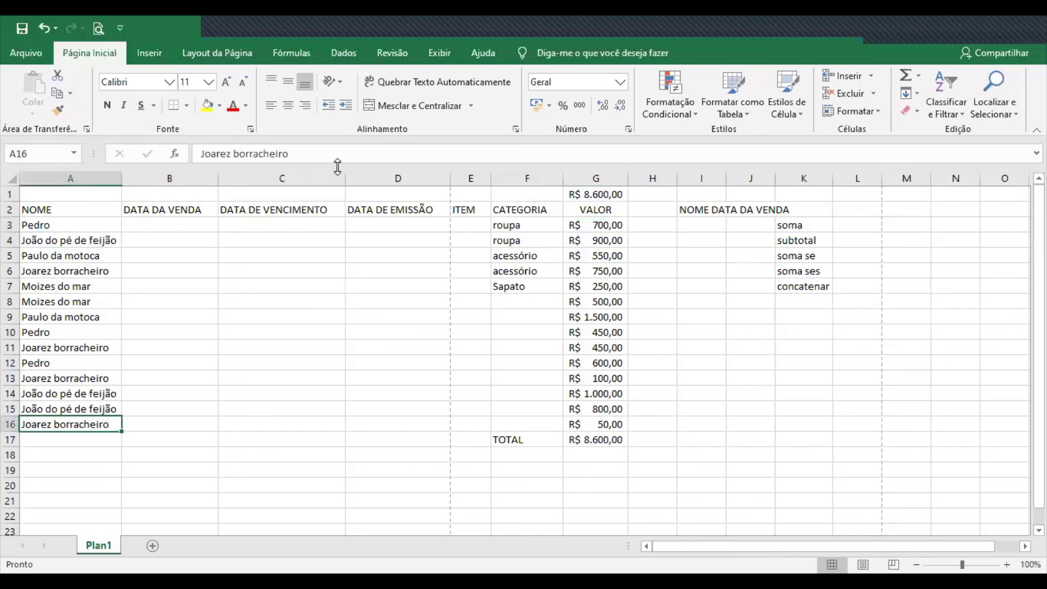
{"action": "left_click", "coordinate": [93, 242]}
{"action": "left_click_drag", "start_coordinate": [297, 153], "coordinate": [223, 152]}
{"action": "key", "text": "ctrl+c"}
{"action": "key", "text": "BackSpace"}
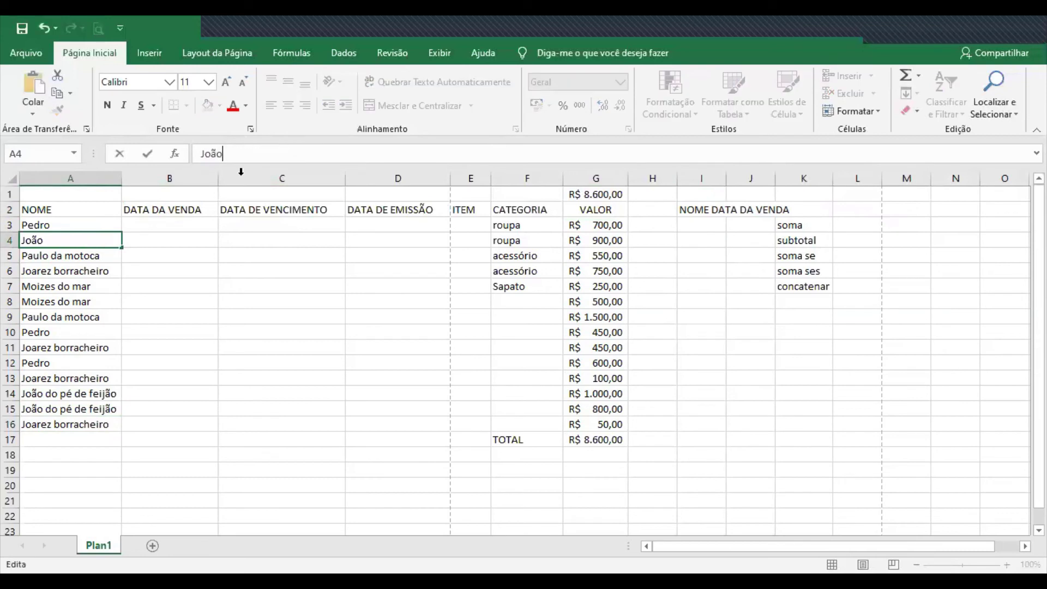
{"action": "key", "text": "Tab"}
{"action": "left_click", "coordinate": [255, 145]}
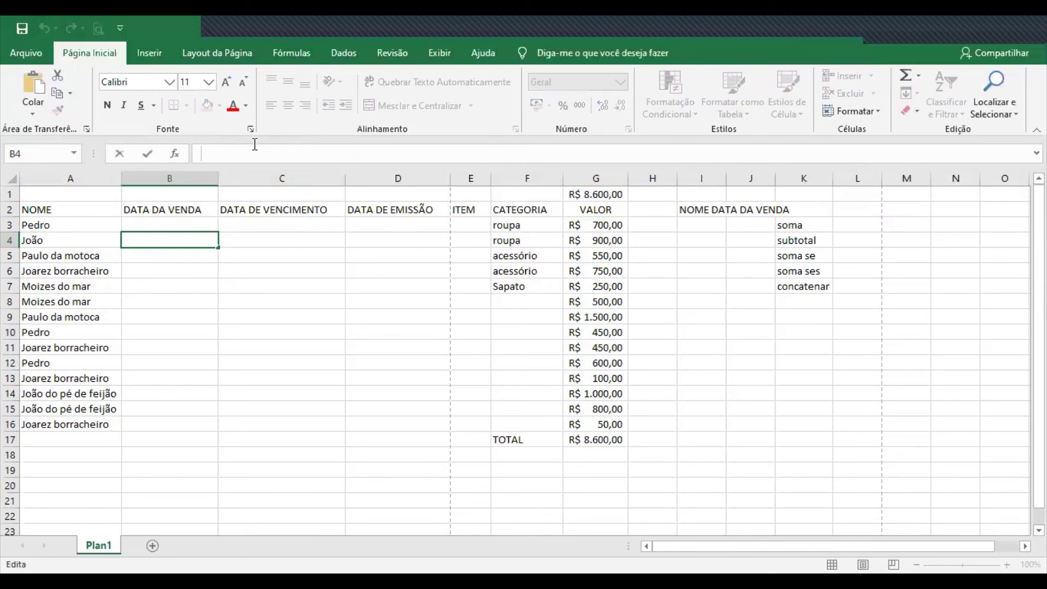
{"action": "key", "text": "ctrl+v"}
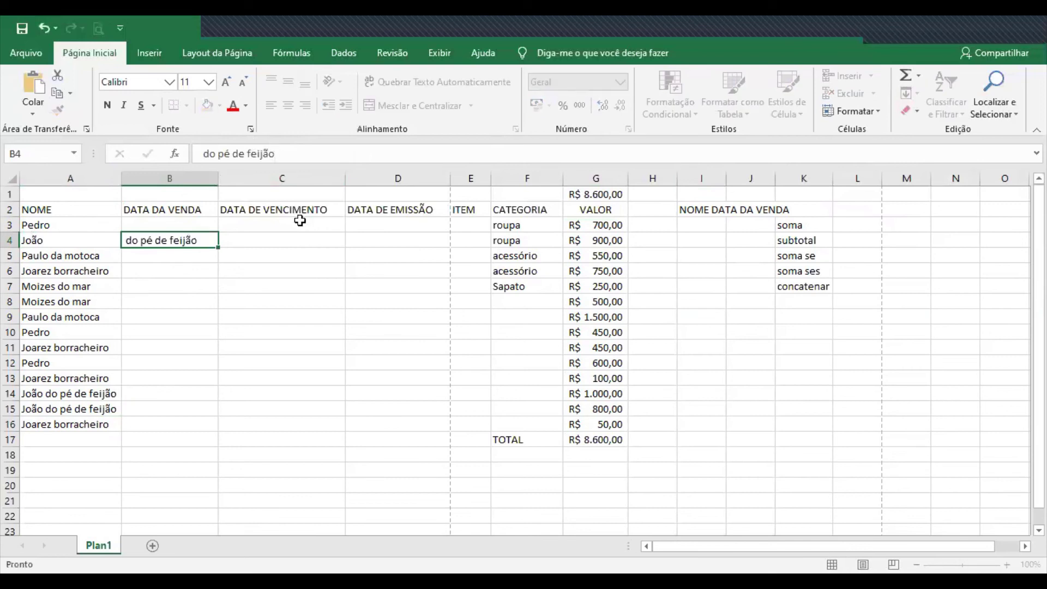
{"action": "key", "text": "Tab"}
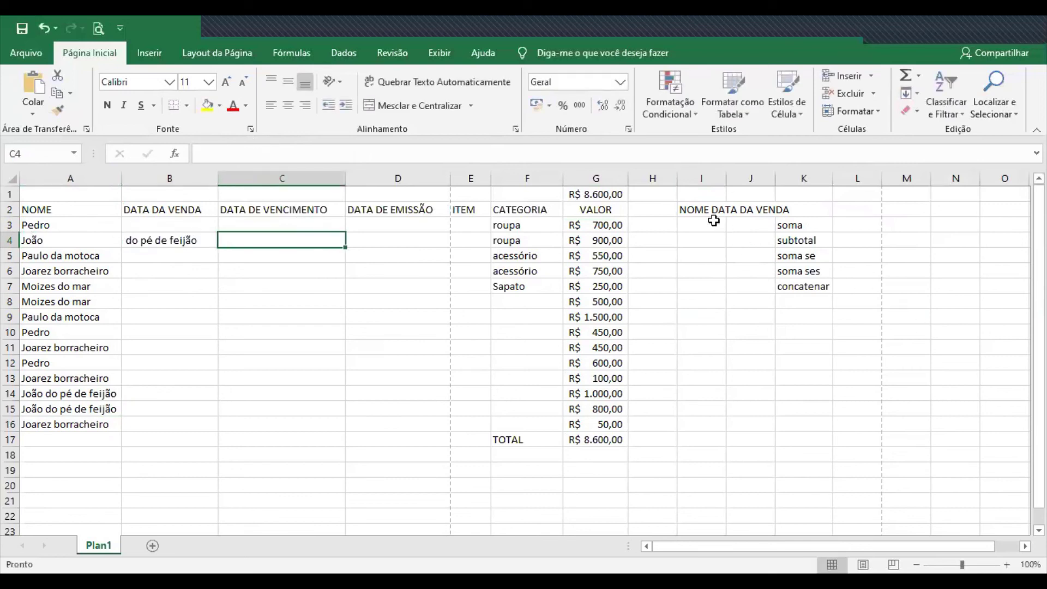
Enter =CONCATENAR(A4;" ";B4) in I4 to join the two name parts with a space.
{"action": "left_click", "coordinate": [697, 209]}
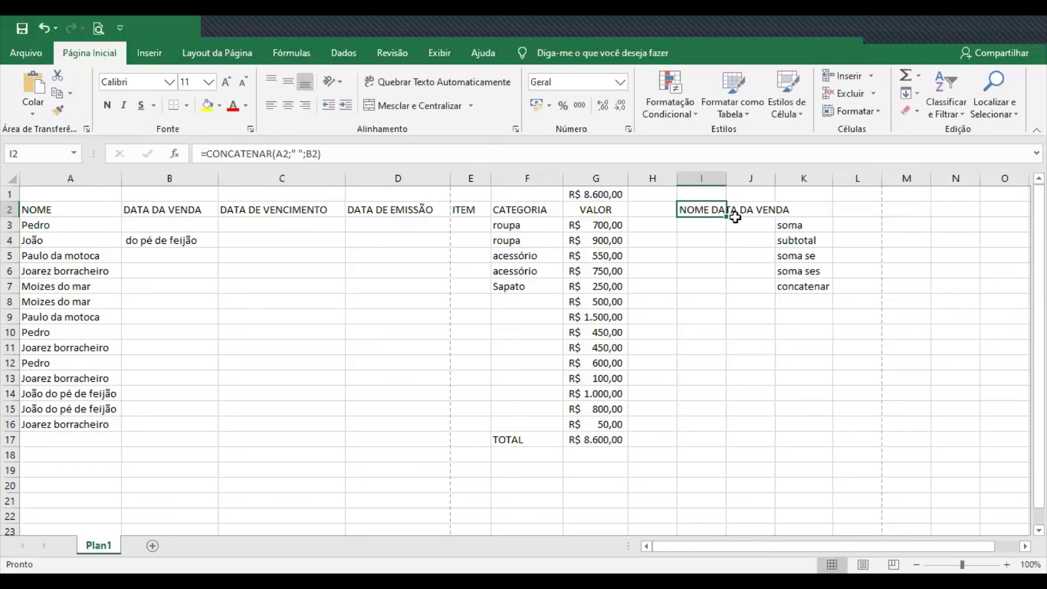
{"action": "left_click", "coordinate": [703, 241]}
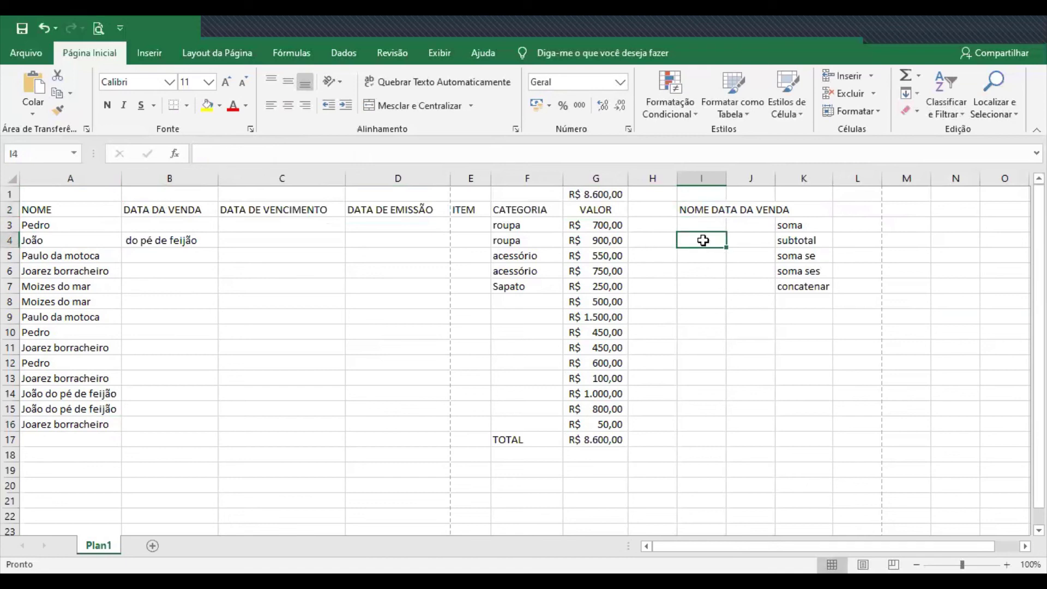
{"action": "type", "text": "="}
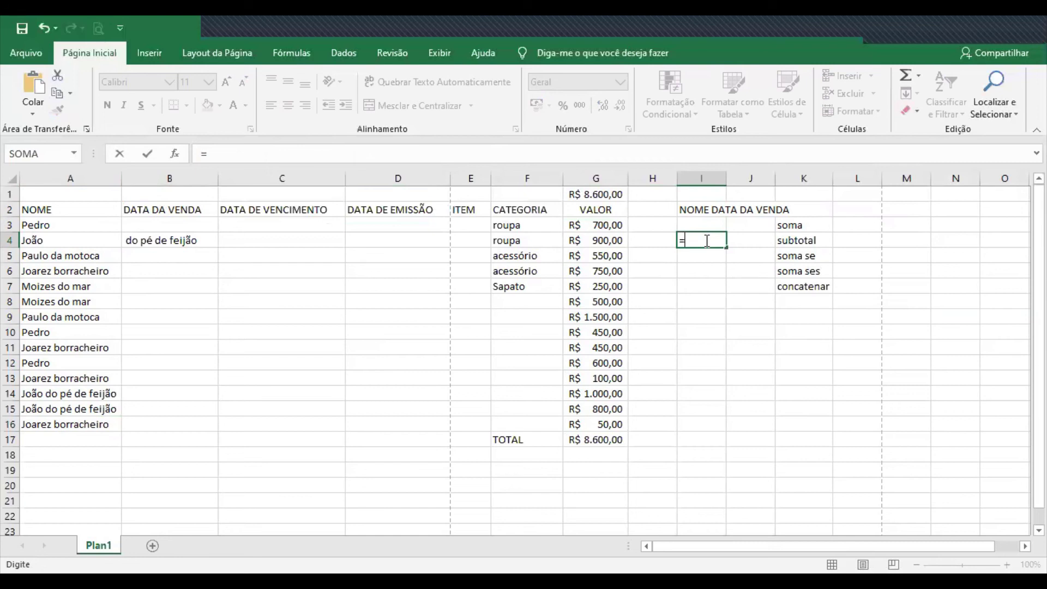
{"action": "type", "text": "con"}
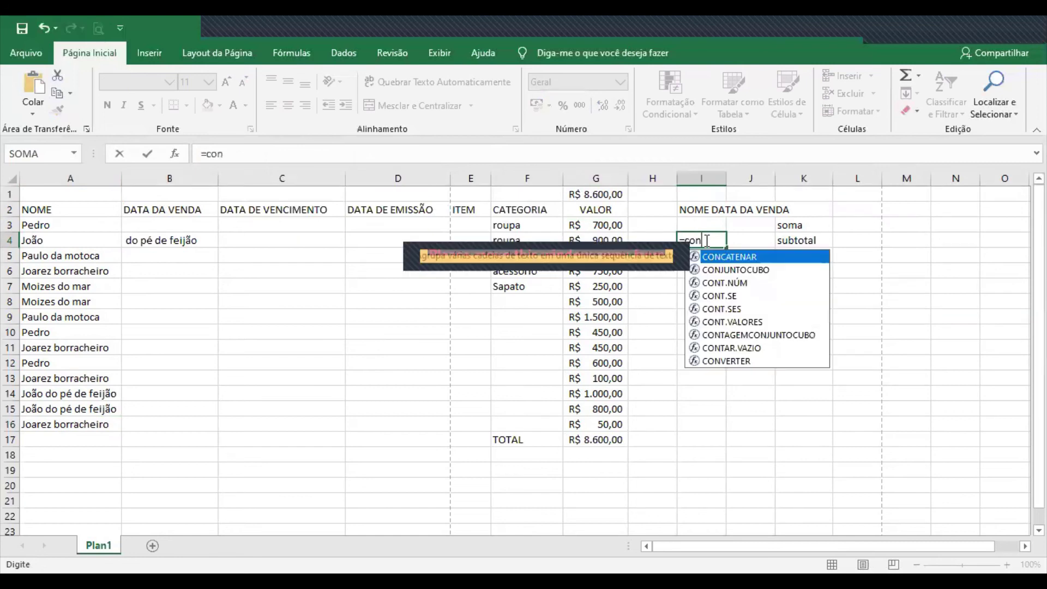
{"action": "double_click", "coordinate": [741, 257]}
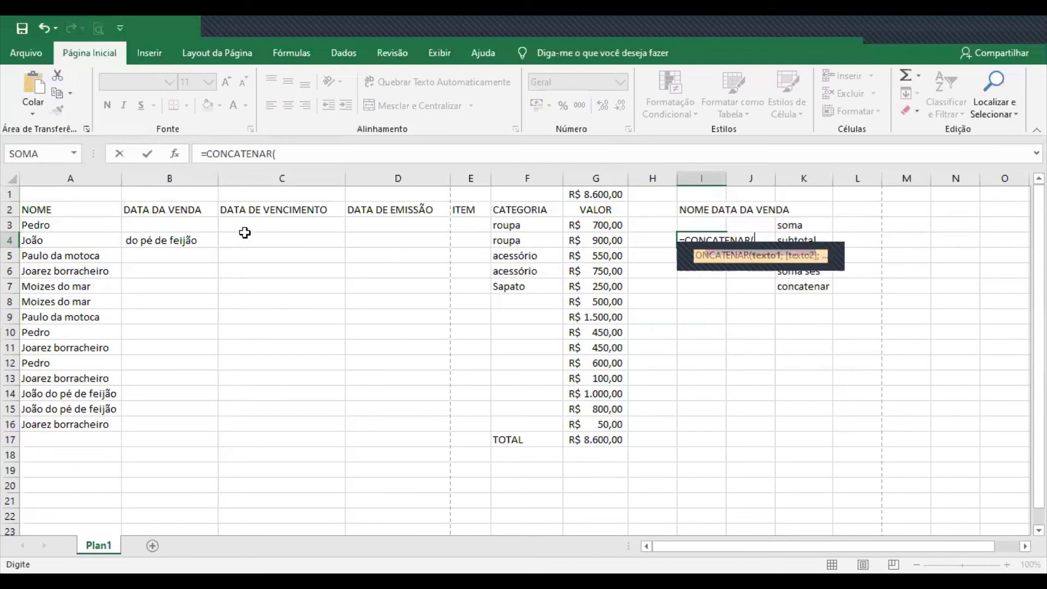
{"action": "left_click", "coordinate": [75, 240]}
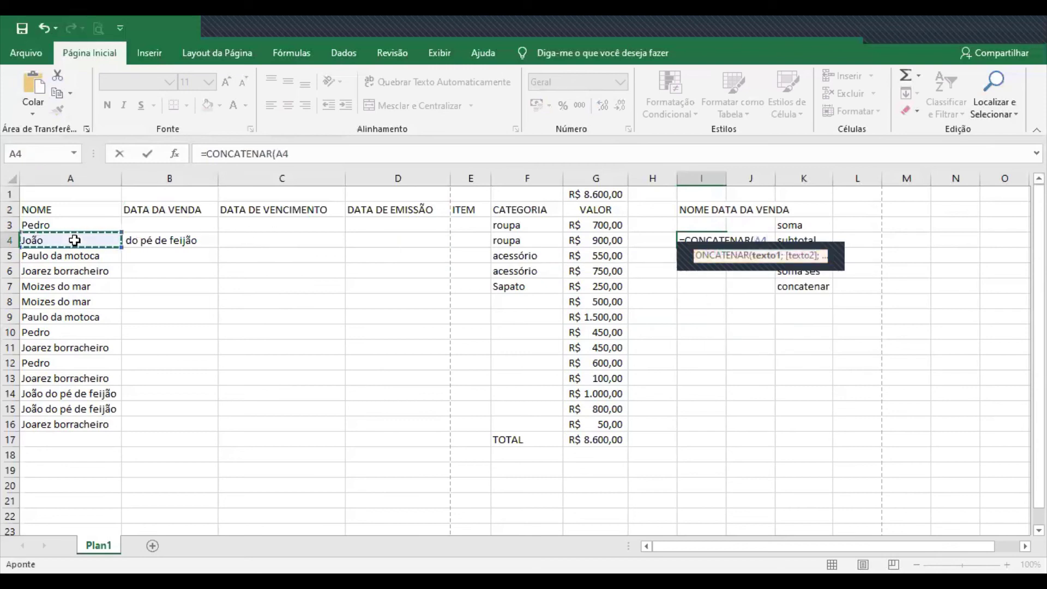
{"action": "type", "text": ";"}
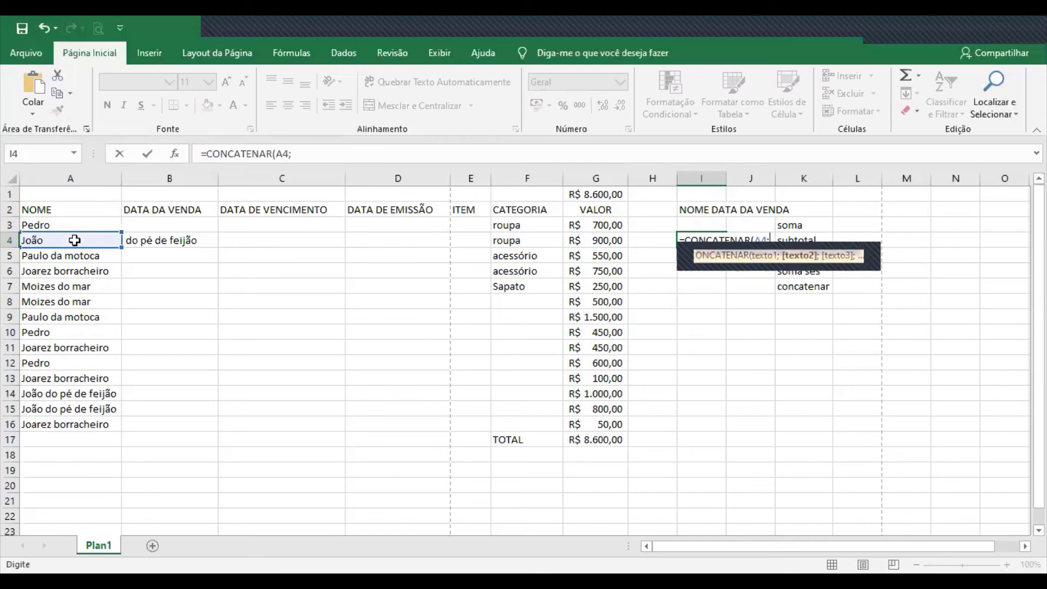
{"action": "type", "text": "\""}
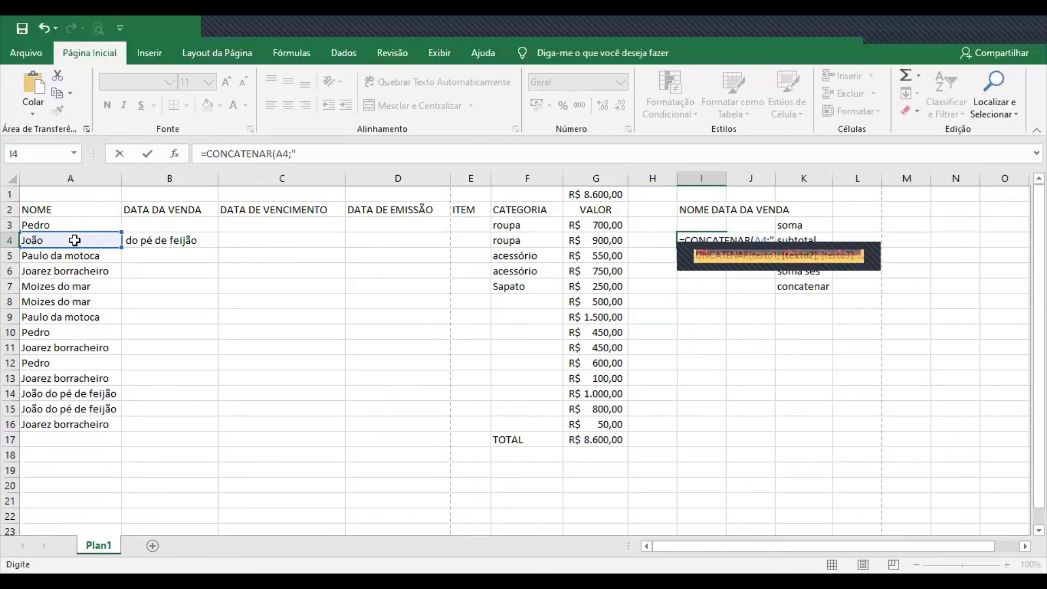
{"action": "type", "text": " \""}
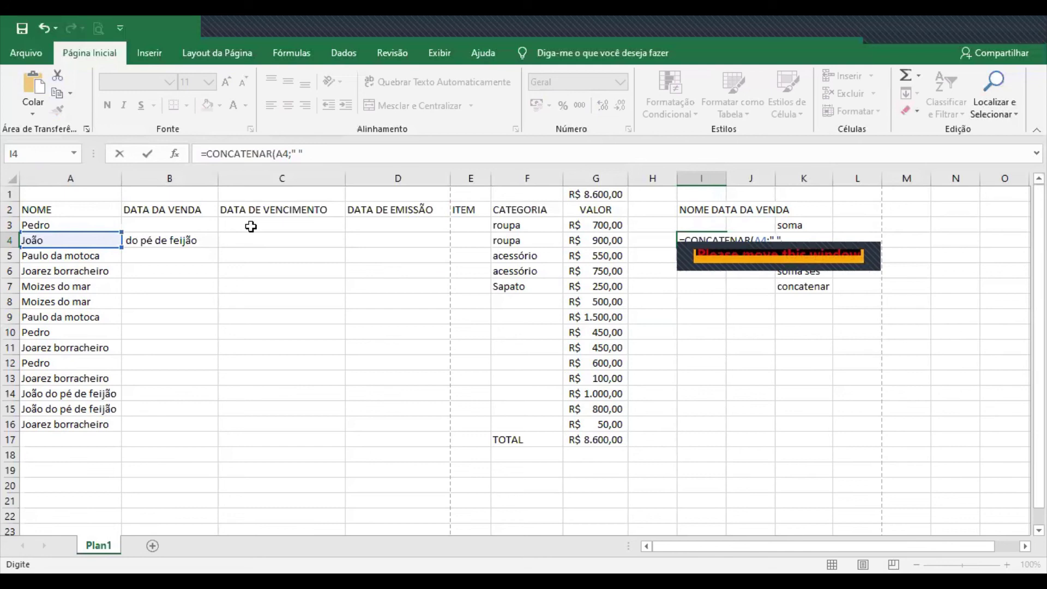
{"action": "type", "text": ";"}
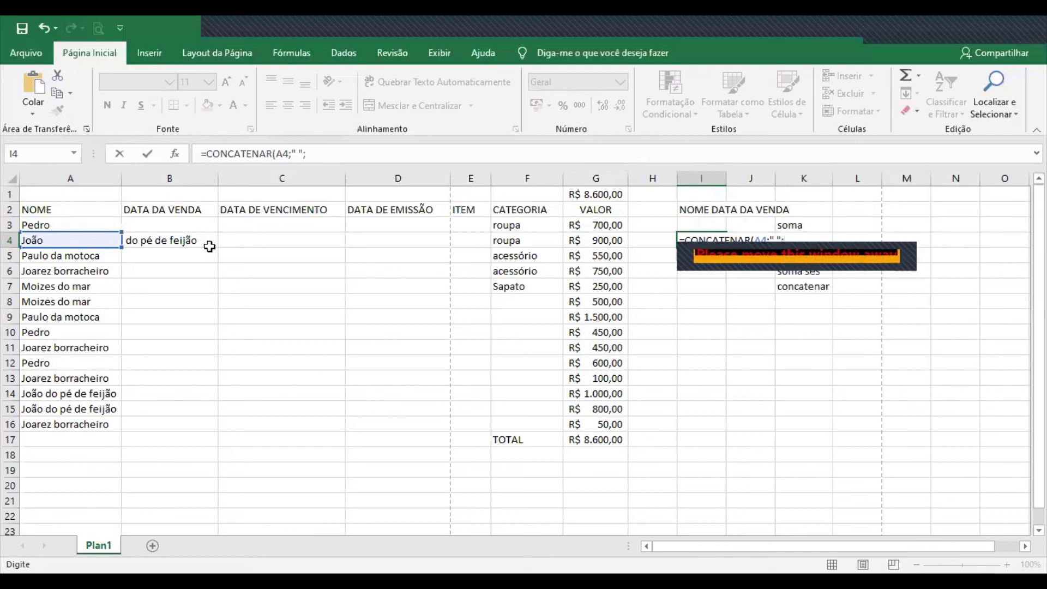
{"action": "left_click", "coordinate": [204, 242]}
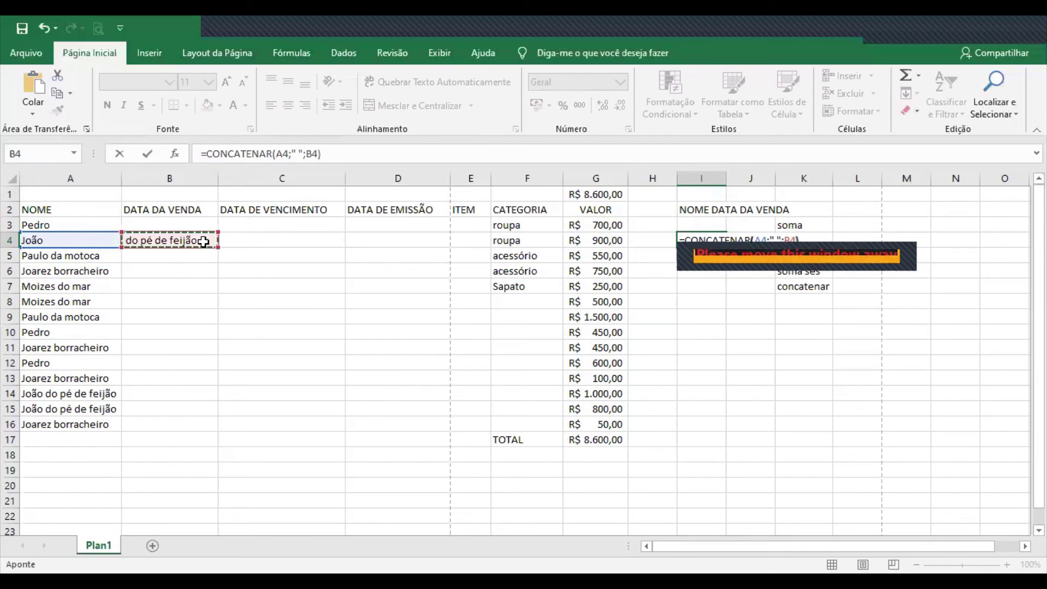
{"action": "type", "text": ")"}
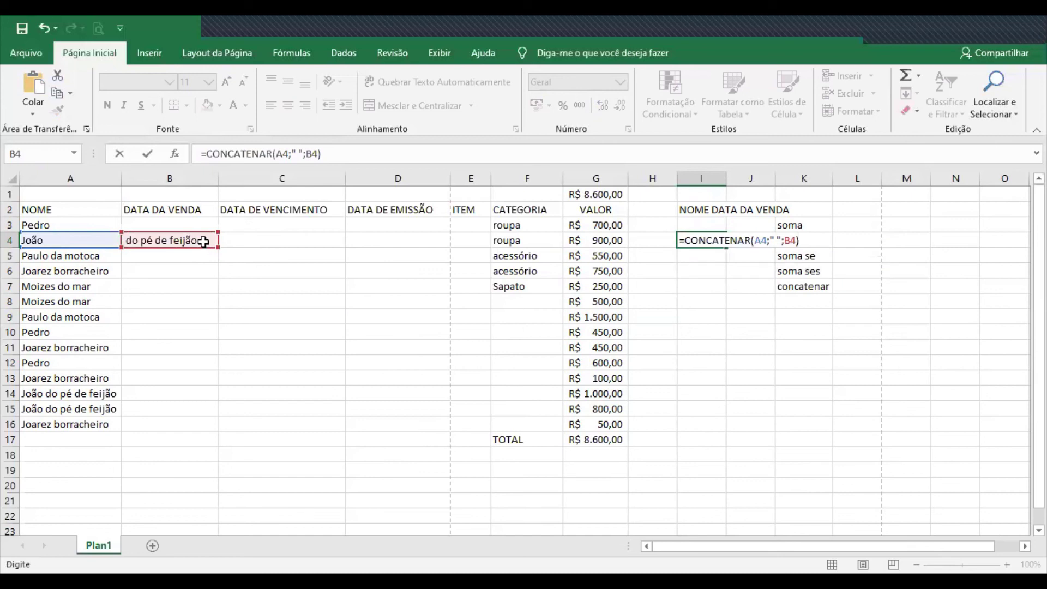
{"action": "key", "text": "Return"}
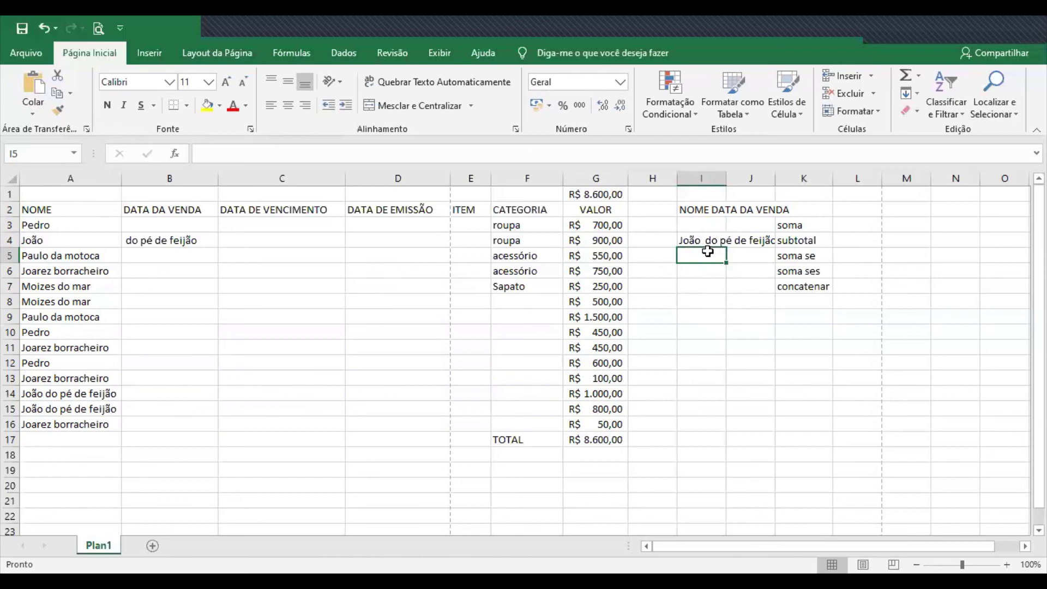
Remove the leading space from the text in B4 so the joined name has only one space between its parts.
{"action": "left_click", "coordinate": [75, 240]}
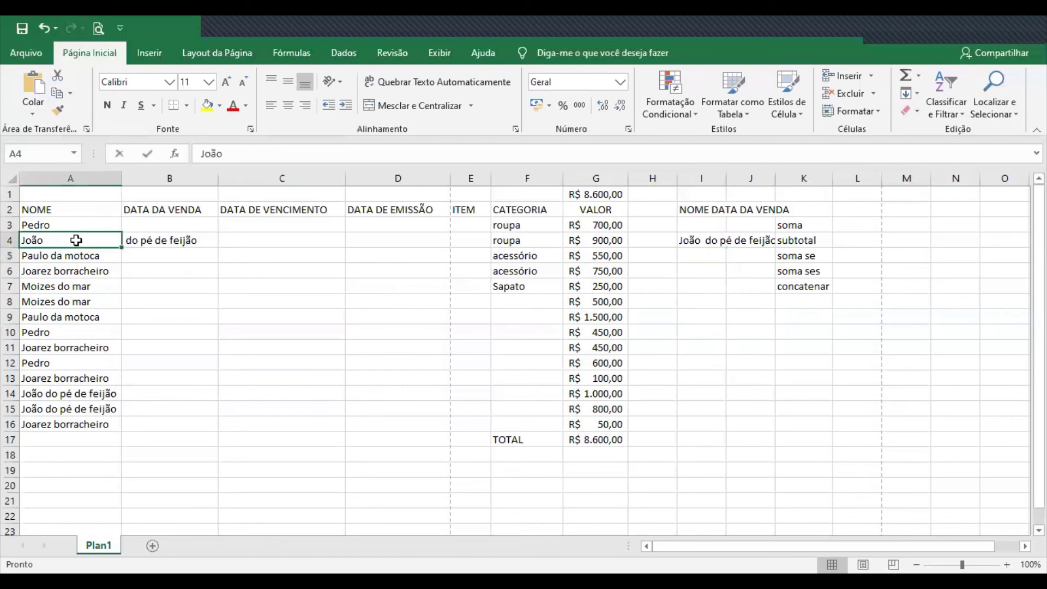
{"action": "double_click", "coordinate": [141, 240]}
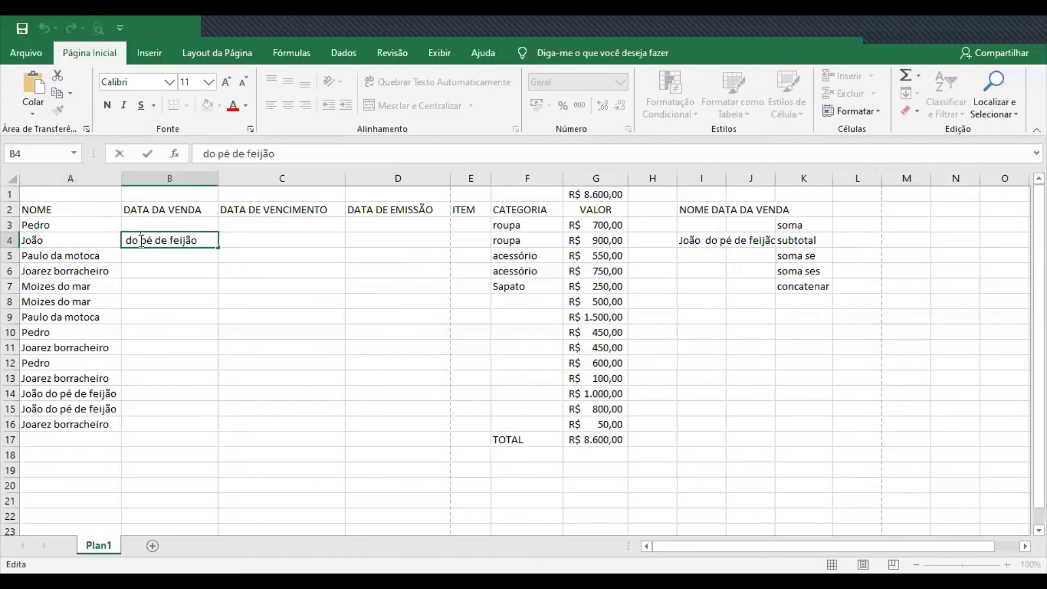
{"action": "left_click", "coordinate": [204, 153]}
{"action": "key", "text": "Delete"}
{"action": "key", "text": "Return"}
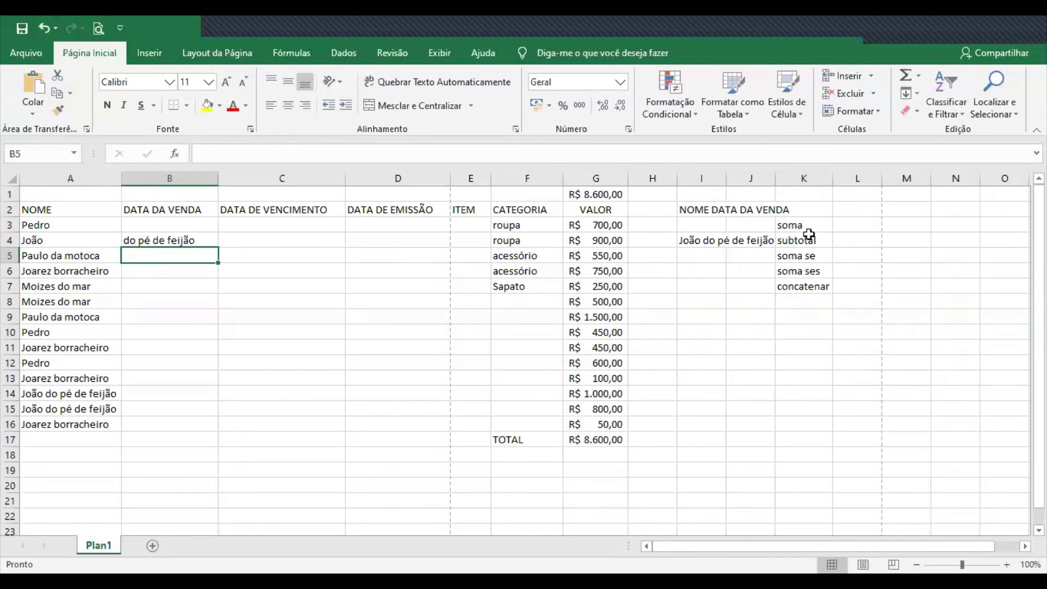
Clear the CONCATENAR results and the list of function names from I2:K7.
{"action": "left_click_drag", "start_coordinate": [805, 225], "coordinate": [815, 275]}
{"action": "left_click", "coordinate": [729, 361]}
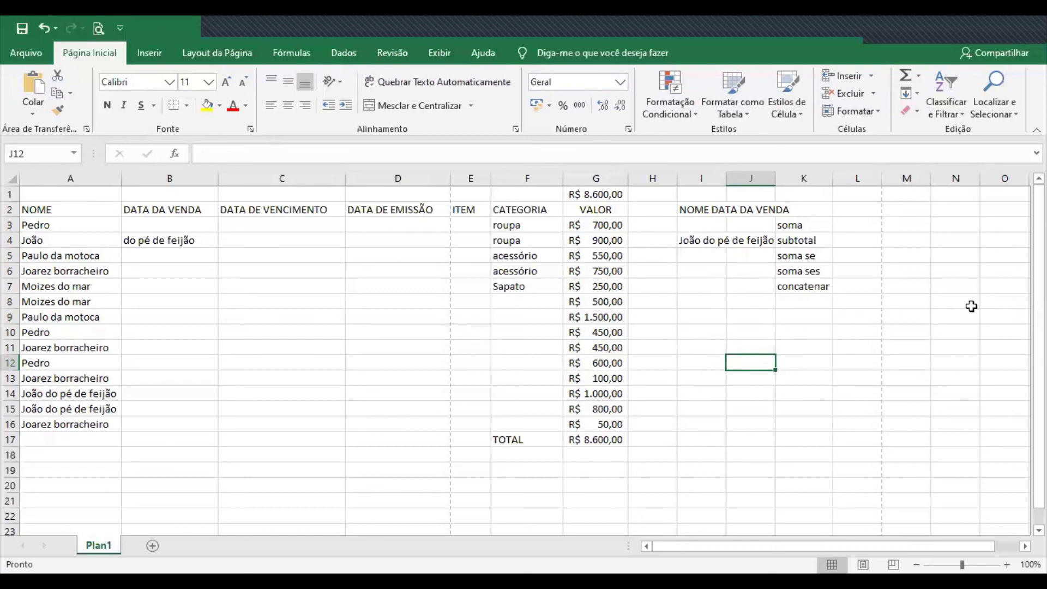
{"action": "left_click", "coordinate": [825, 287]}
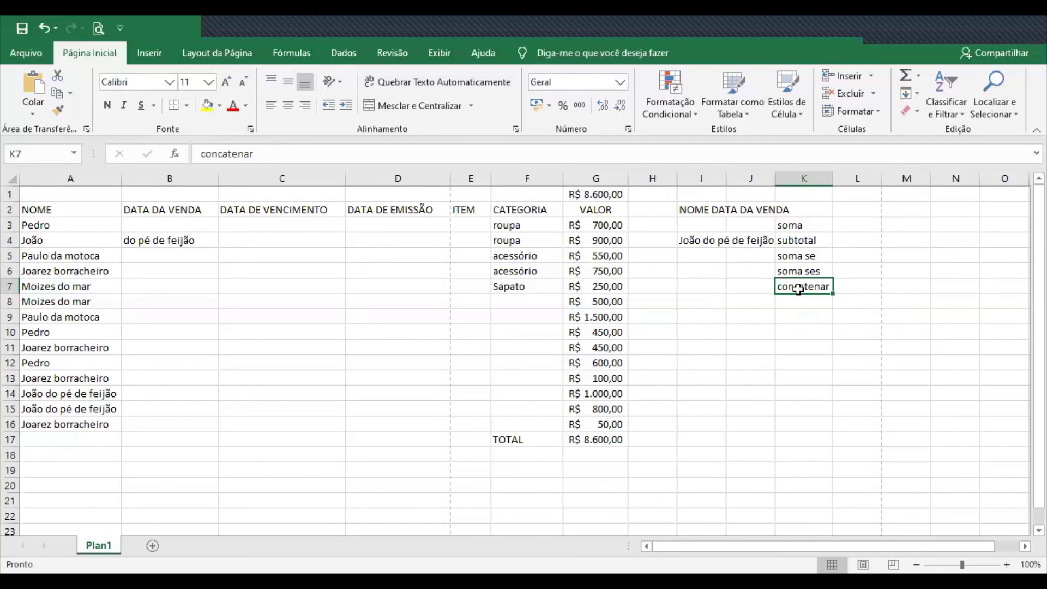
{"action": "left_click_drag", "start_coordinate": [798, 289], "coordinate": [700, 211]}
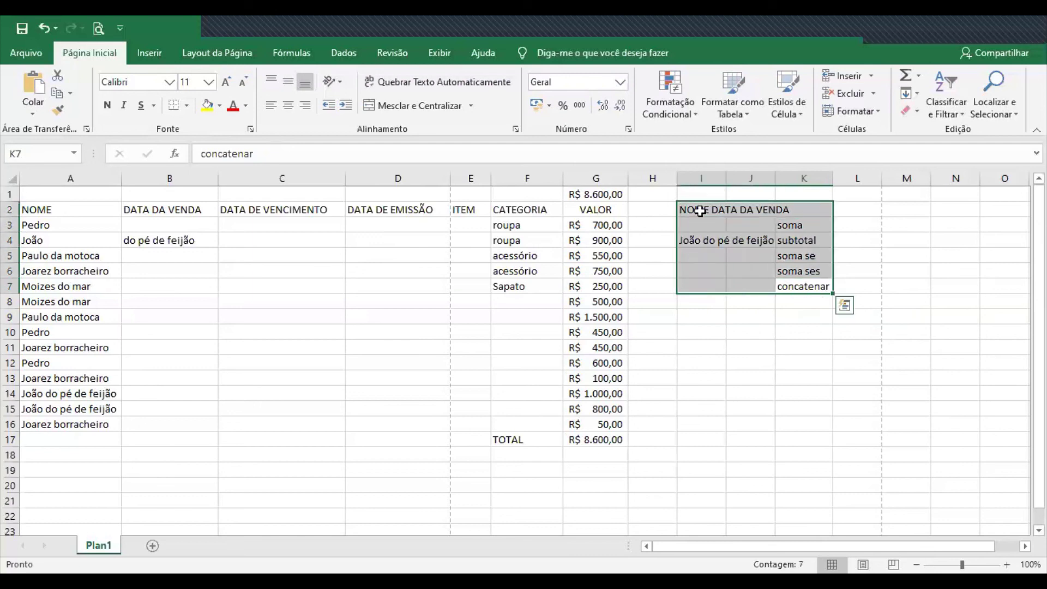
{"action": "key", "text": "Delete"}
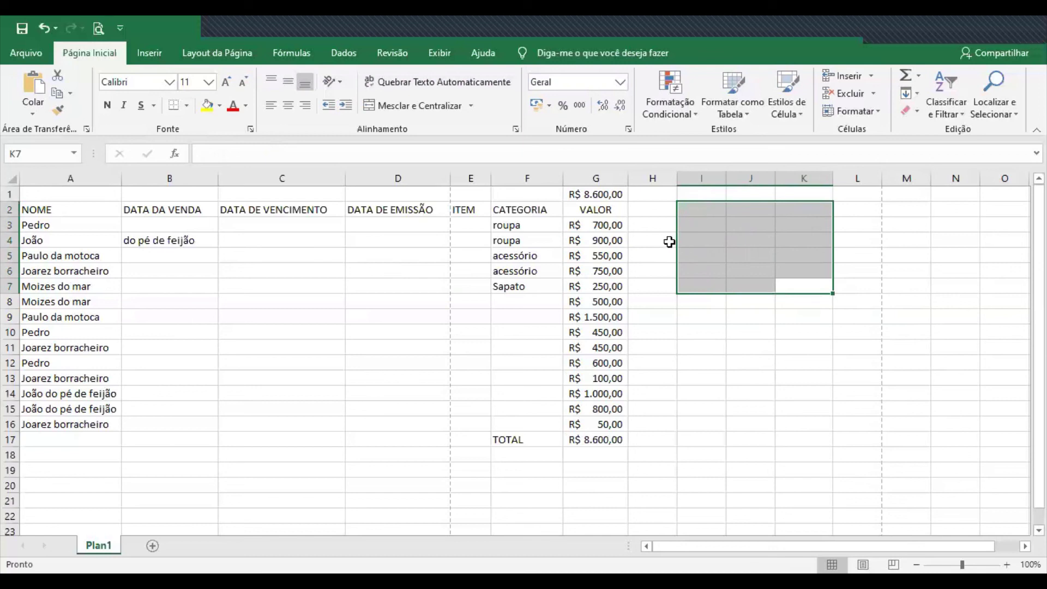
{"action": "left_click", "coordinate": [711, 209]}
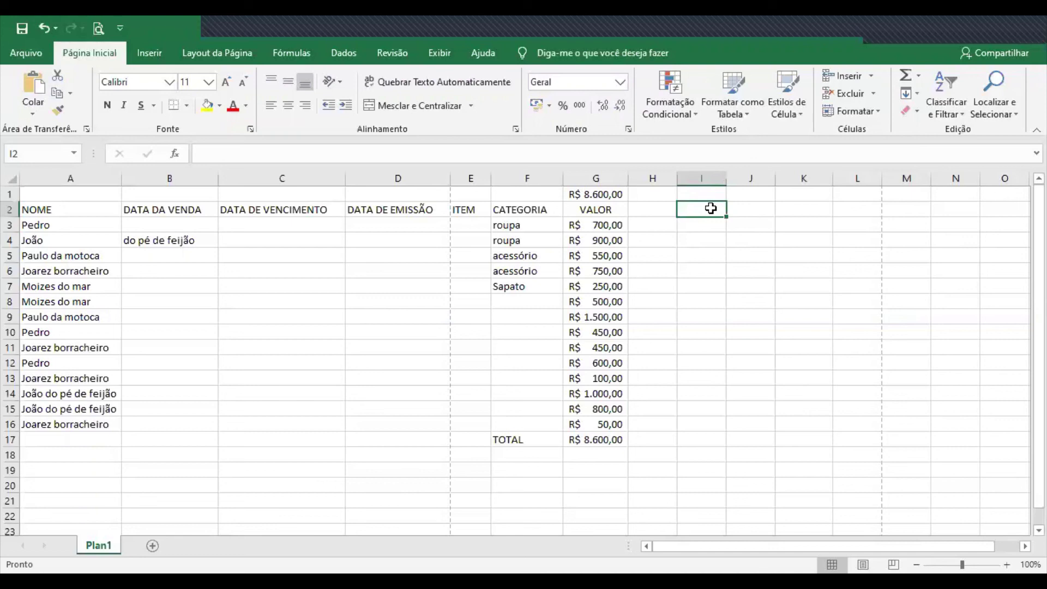
{"action": "type", "text": "-"}
{"action": "key", "text": "BackSpace"}
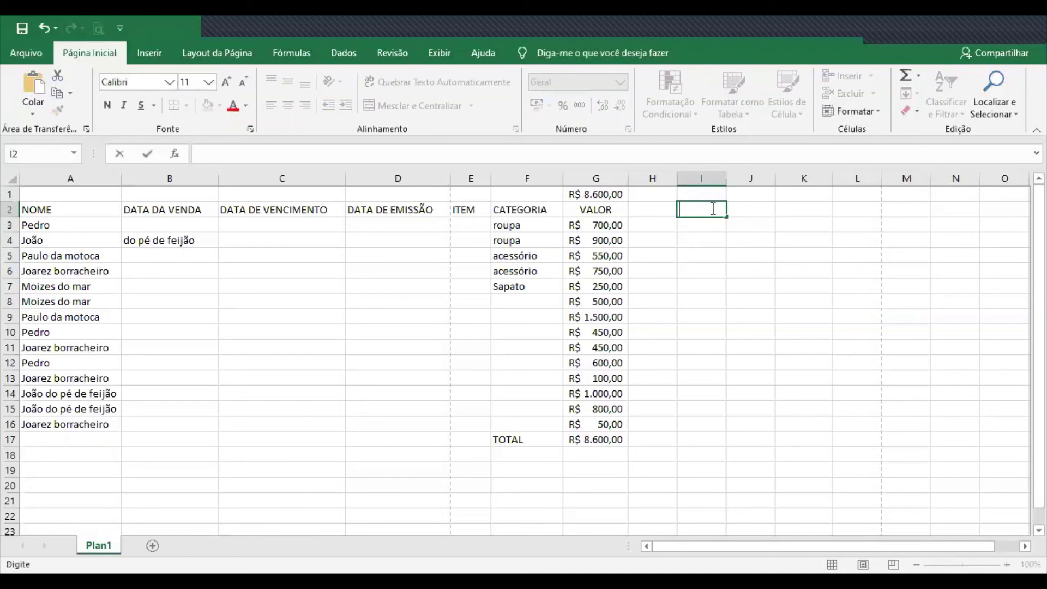
{"action": "key", "text": "Escape"}
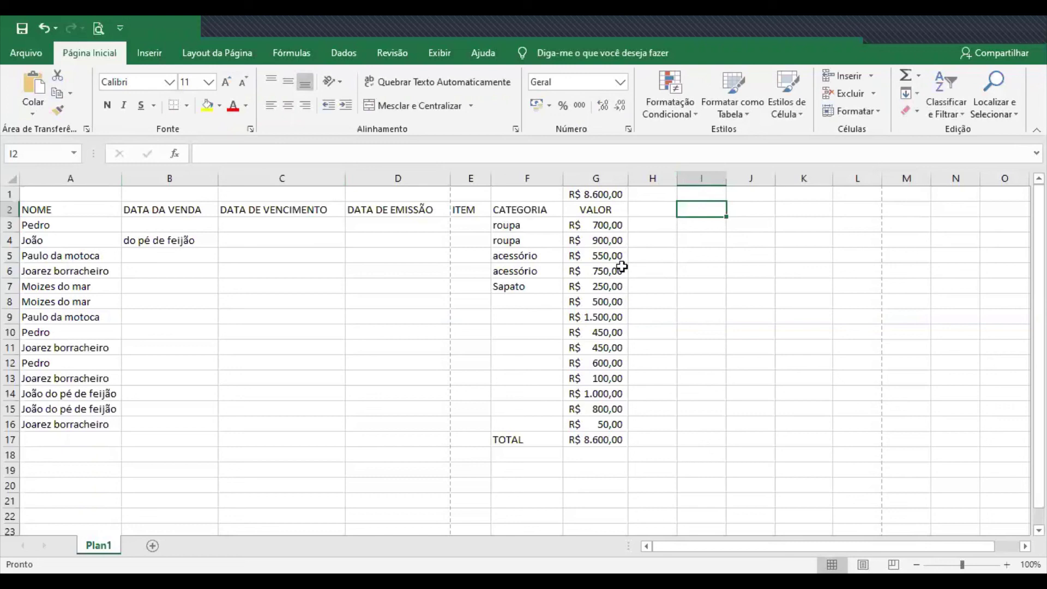
Select the TOTAL value cell G17 to show its SOMA formula.
{"action": "left_click", "coordinate": [588, 441]}
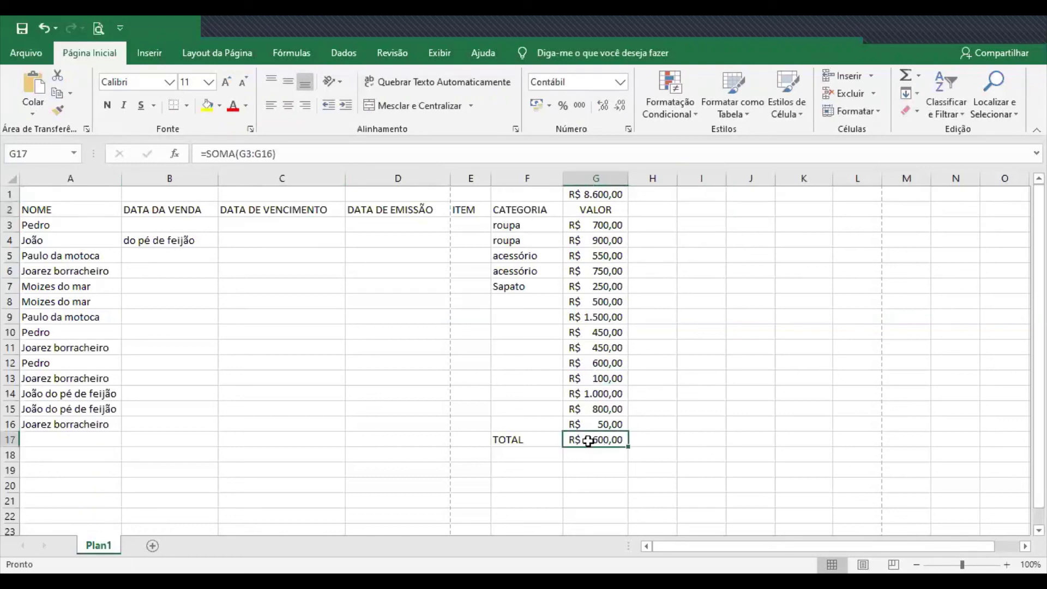